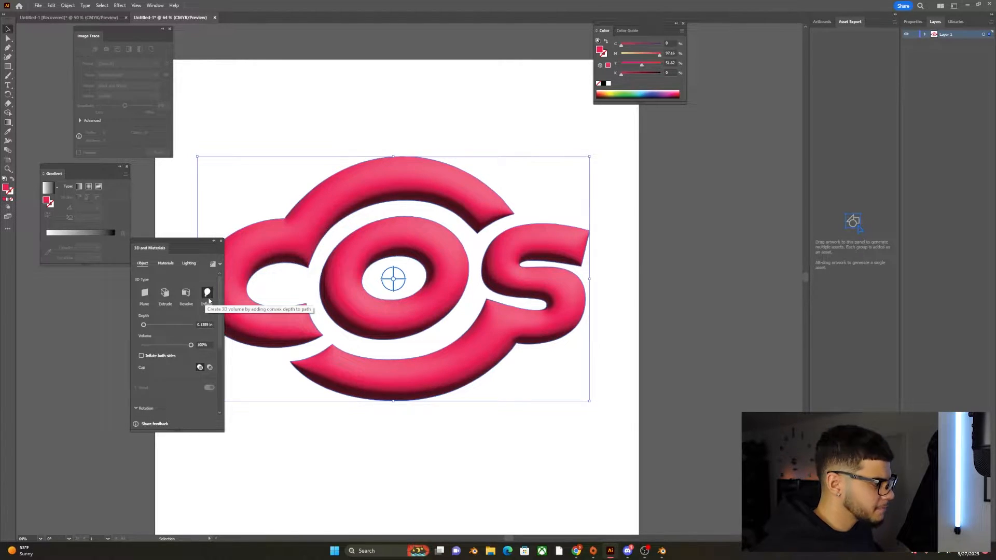
Set the logo's Inflate depth to 0 in, enable inflating both sides, and set the volume to 70%.
{"action": "left_click", "coordinate": [150, 325]}
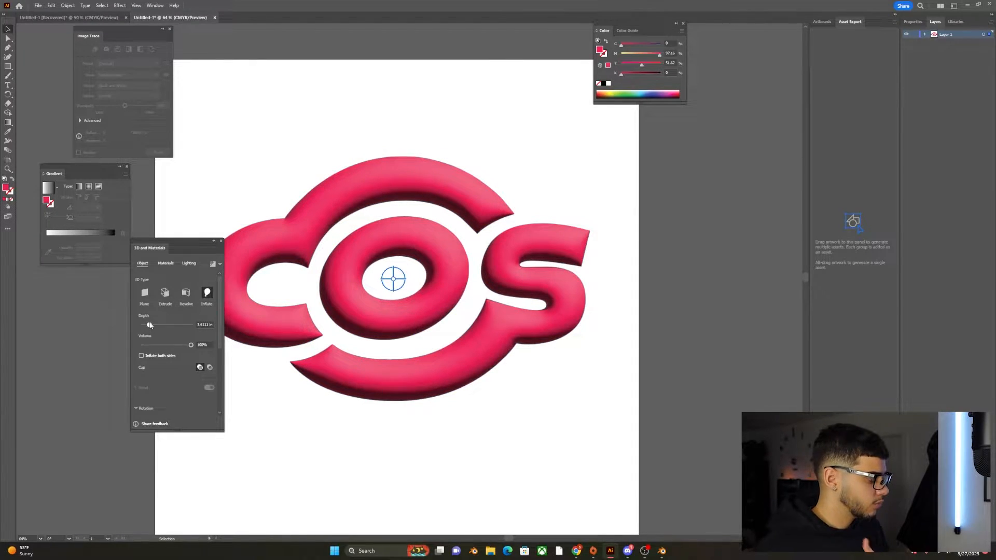
{"action": "left_click_drag", "start_coordinate": [146, 325], "coordinate": [143, 325]}
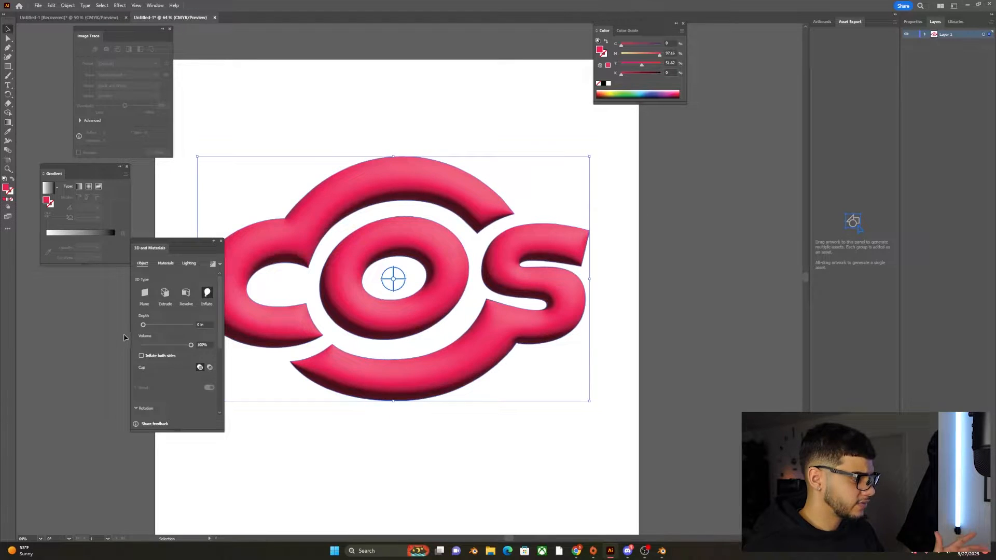
{"action": "left_click", "coordinate": [141, 356]}
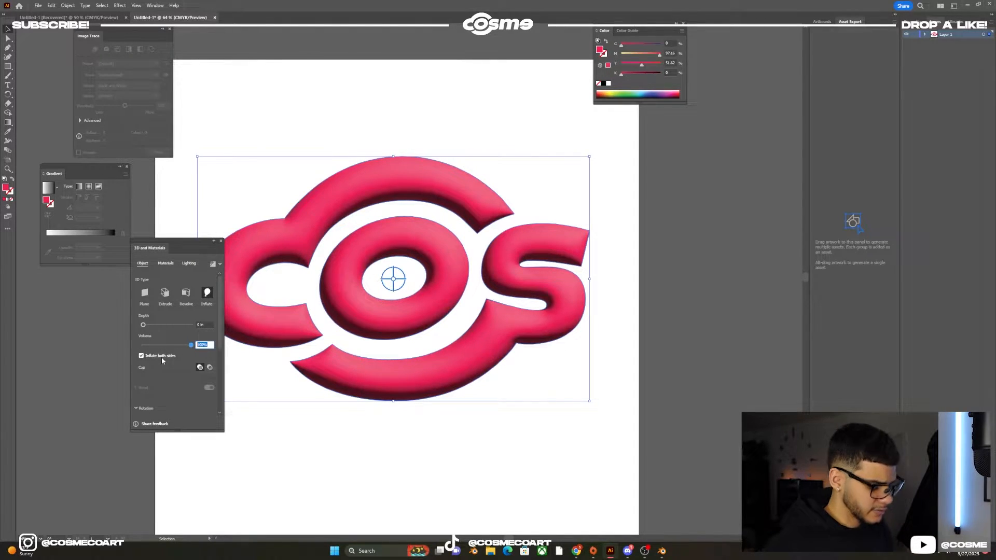
{"action": "type", "text": "70"}
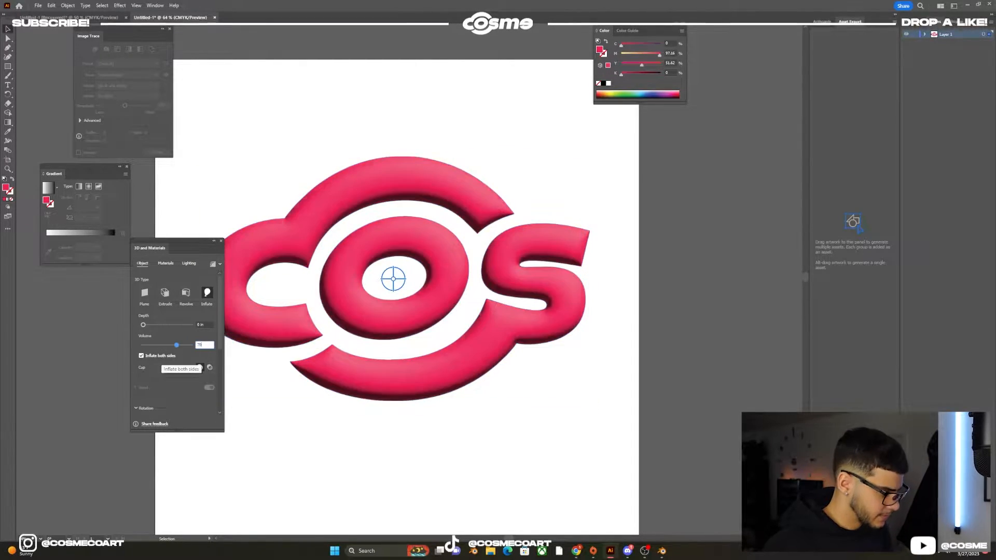
{"action": "left_click", "coordinate": [205, 324]}
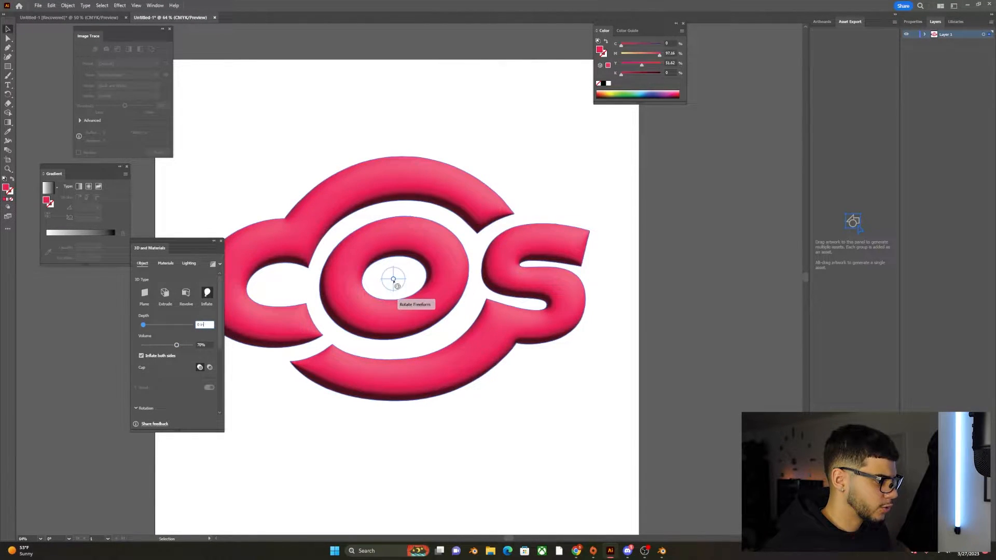
Try a freeform rotation of the inflated logo to inspect its sides, and undo the rotation.
{"action": "left_click_drag", "start_coordinate": [396, 283], "coordinate": [439, 282]}
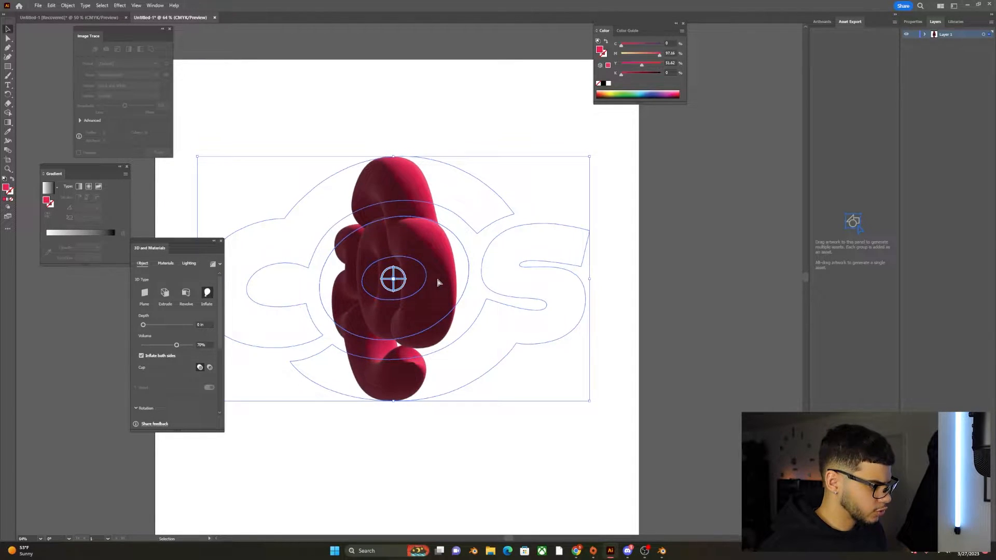
{"action": "key", "text": "ctrl+z"}
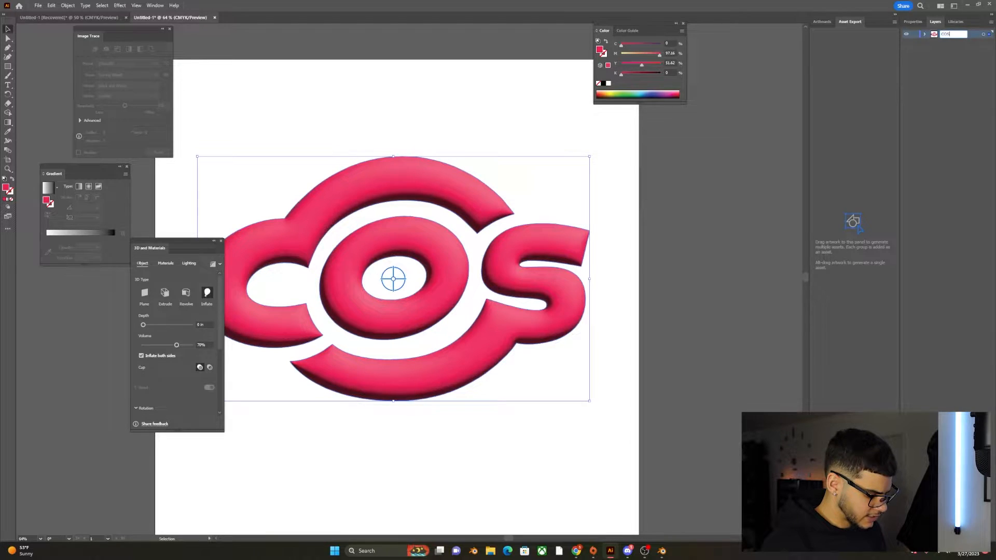
Rename the logo's layer as COS INFLATE LOGOG and add the logo artwork to the assets for export.
{"action": "type", "text": "FLATE LOGO"}
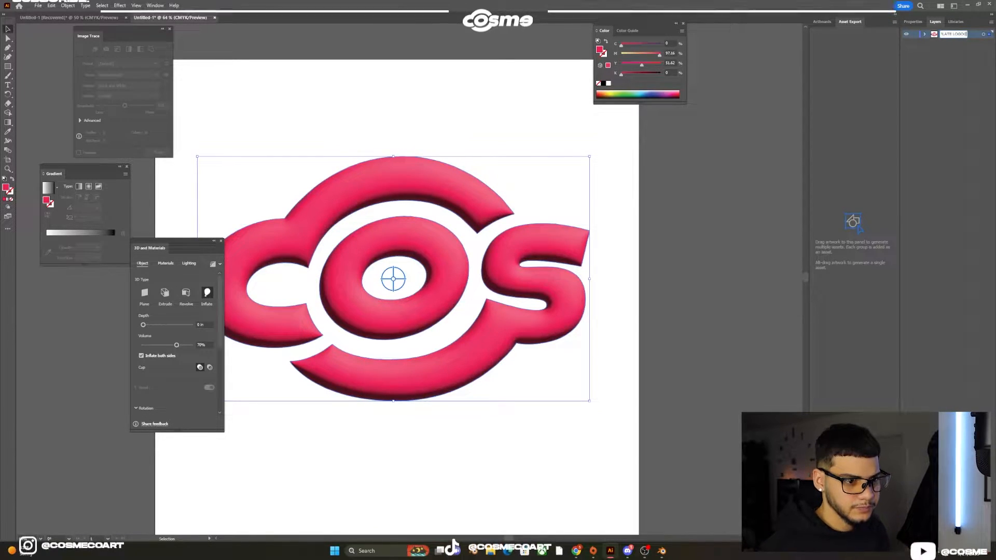
{"action": "key", "text": "Return"}
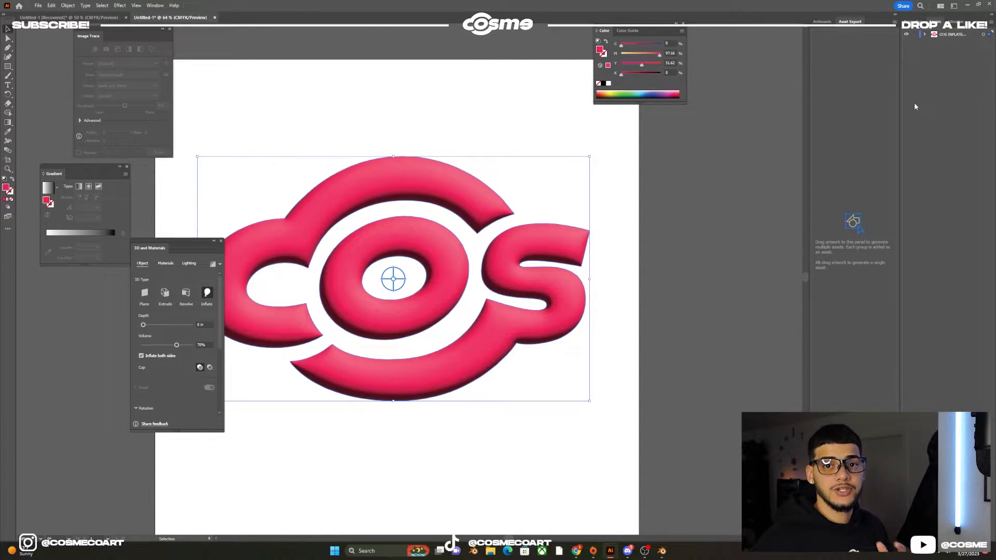
{"action": "left_click", "coordinate": [370, 119]}
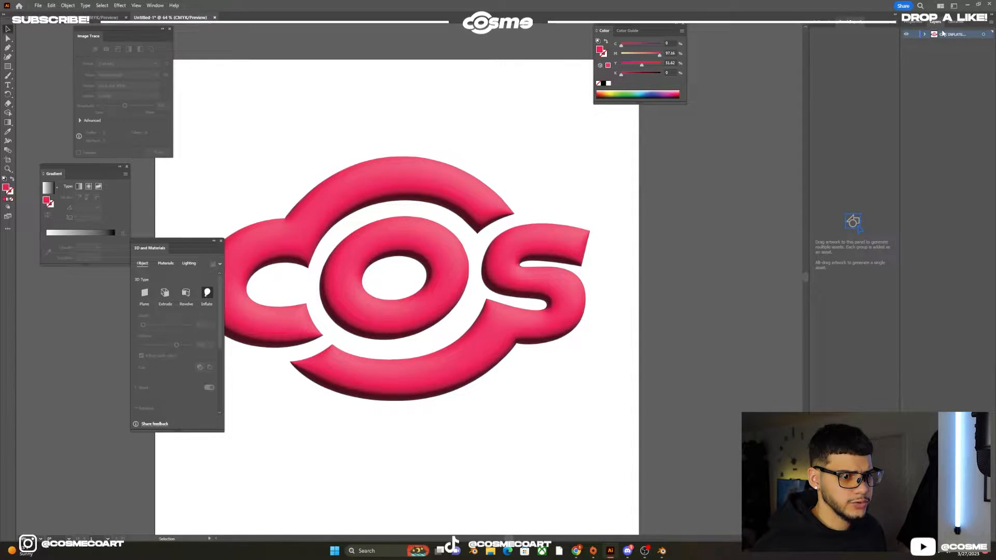
{"action": "left_click", "coordinate": [983, 34]}
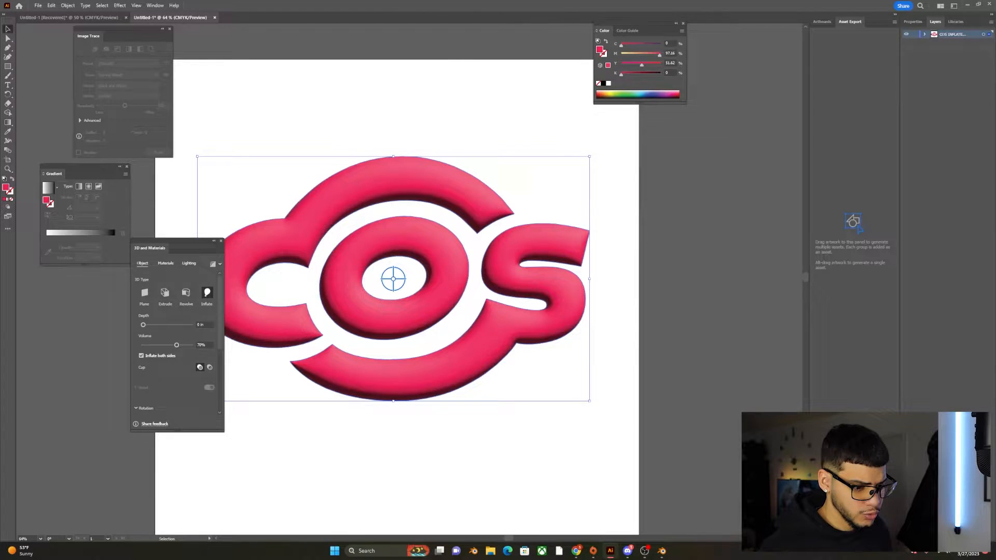
{"action": "left_click_drag", "start_coordinate": [856, 227], "coordinate": [856, 227]}
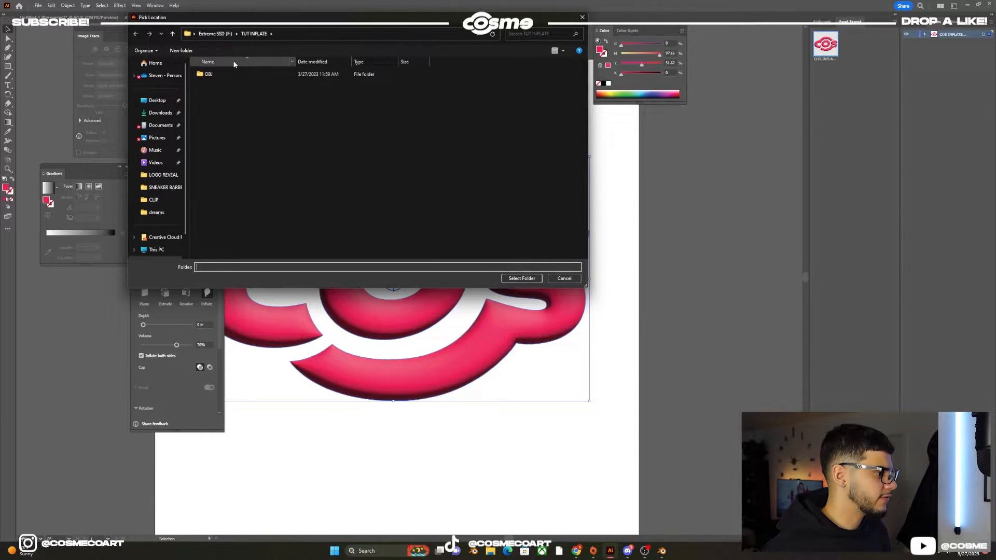
Export the logo asset to the TUT INFLATE folder on the Extreme SSD (F:) drive.
{"action": "scroll", "coordinate": [166, 247], "scroll_direction": "down", "scroll_amount": 1}
{"action": "left_click", "coordinate": [164, 238]}
{"action": "right_click", "coordinate": [449, 164]}
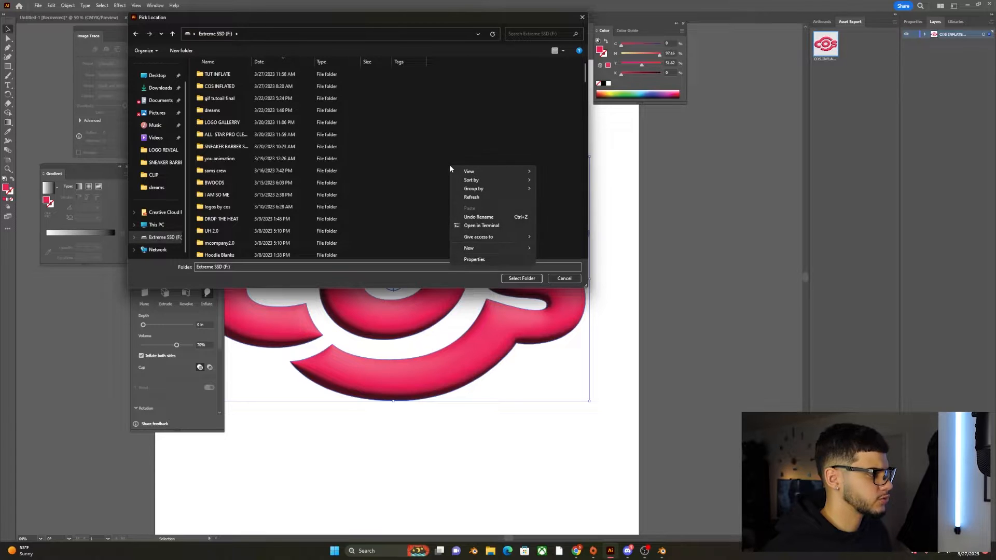
{"action": "left_click", "coordinate": [231, 77]}
{"action": "double_click", "coordinate": [231, 78]}
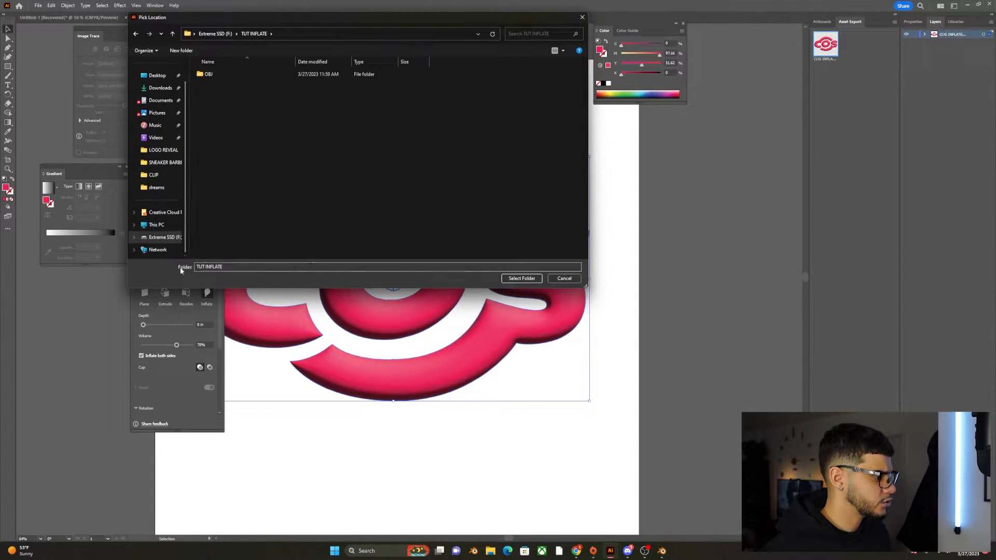
{"action": "left_click", "coordinate": [134, 238]}
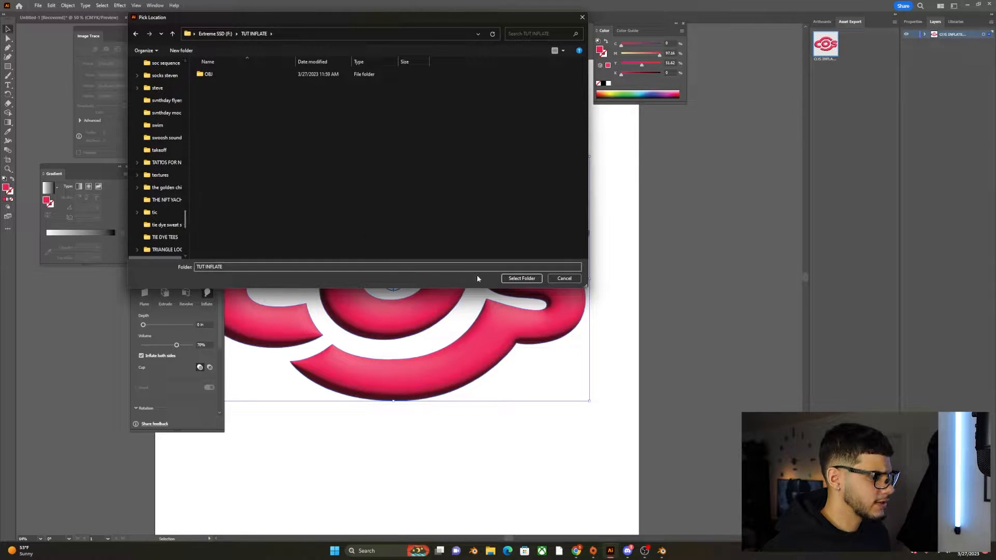
{"action": "left_click", "coordinate": [521, 279]}
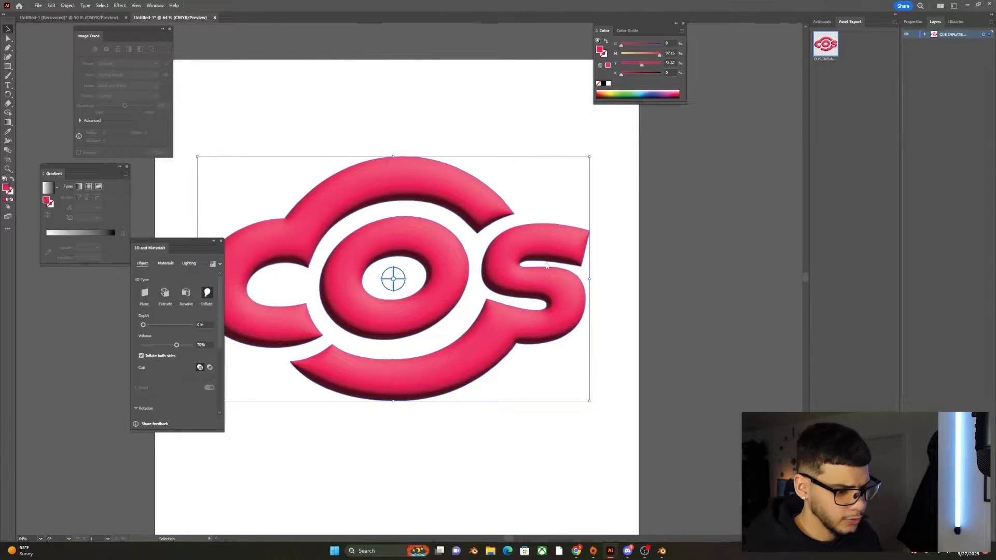
{"action": "left_click", "coordinate": [499, 122]}
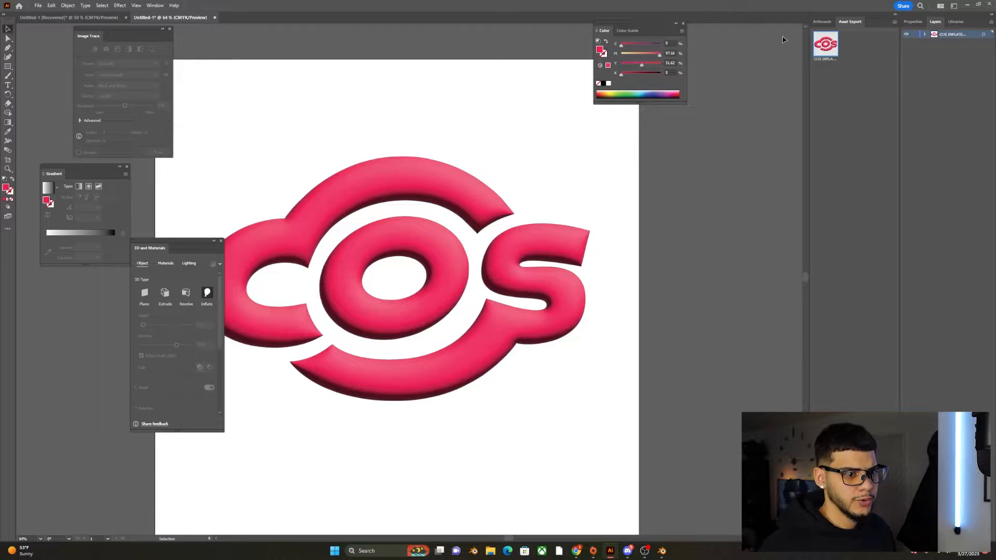
Switch to Blender and delete the default cube, camera and light.
{"action": "left_click", "coordinate": [965, 4]}
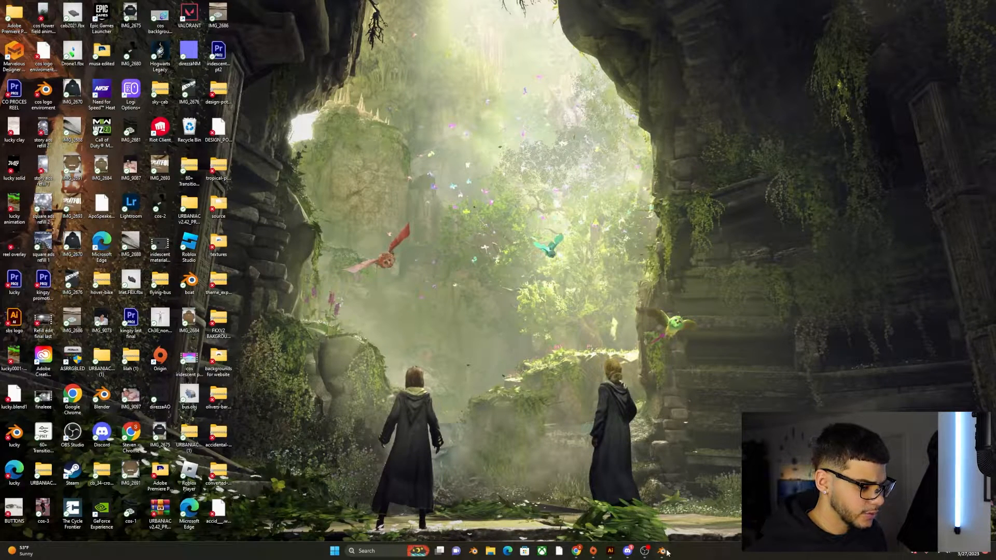
{"action": "mouse_move", "coordinate": [664, 551]}
{"action": "left_click", "coordinate": [707, 492]}
{"action": "left_click", "coordinate": [338, 249]}
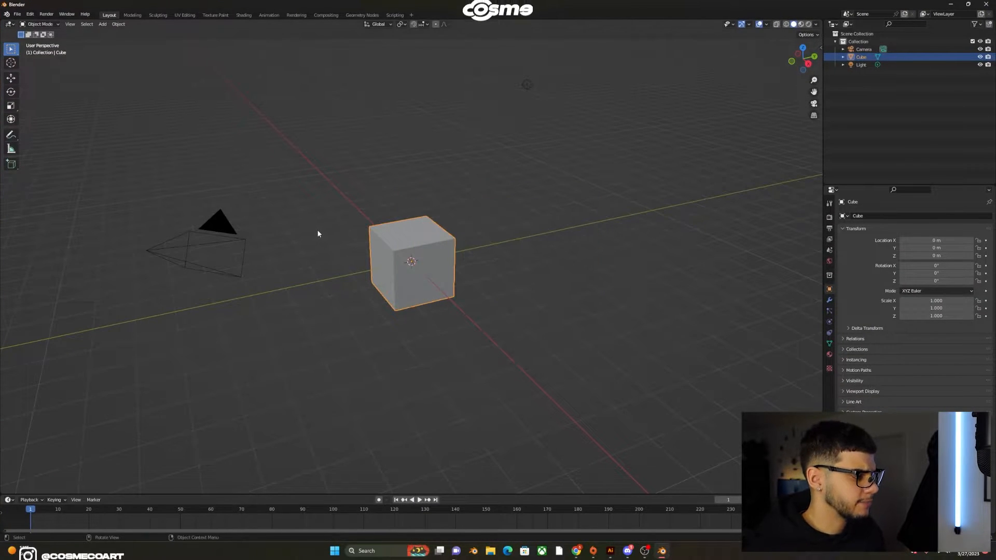
{"action": "left_click_drag", "start_coordinate": [143, 98], "coordinate": [473, 277]}
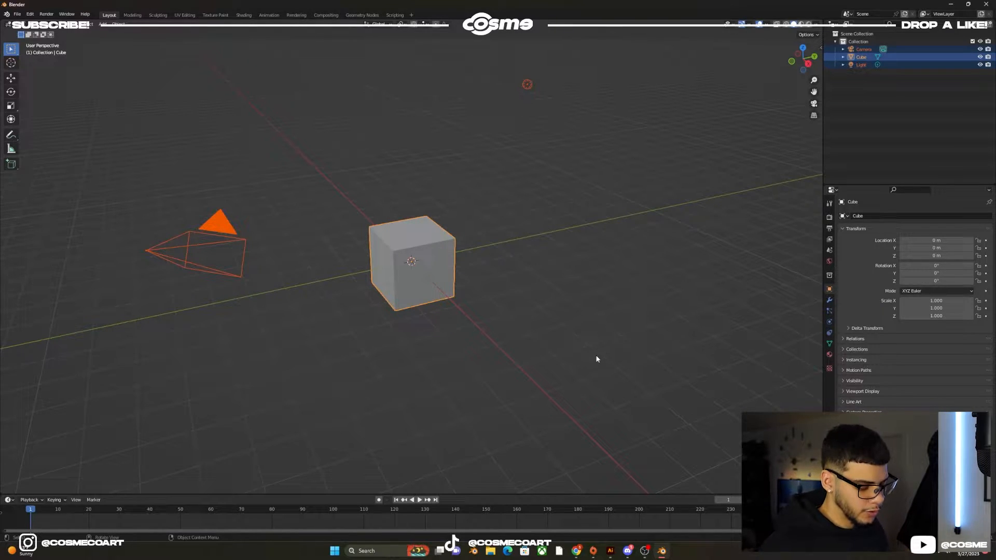
{"action": "key", "text": "Delete"}
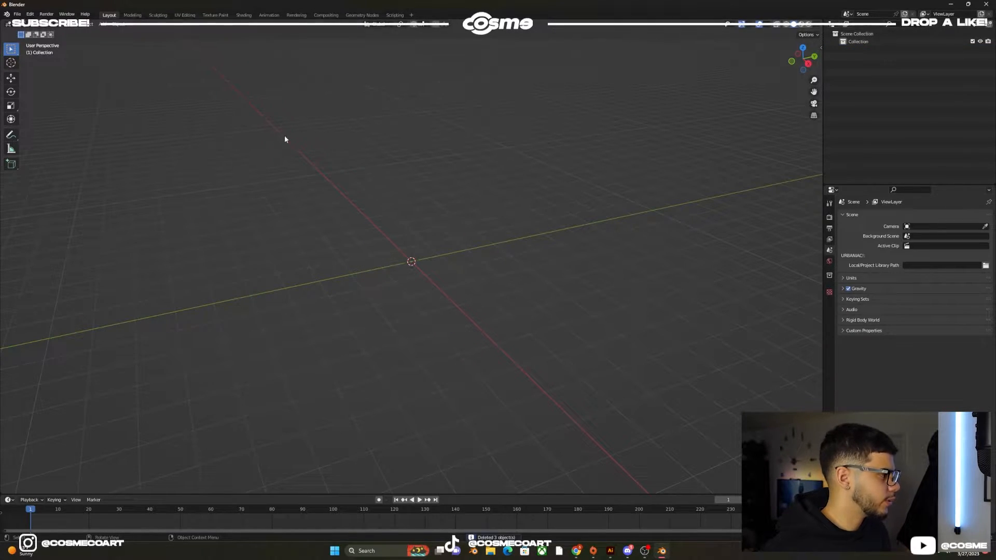
Start a Wavefront (.obj) (legacy) import and browse to the Extreme SSD (F:) drive.
{"action": "left_click", "coordinate": [17, 14]}
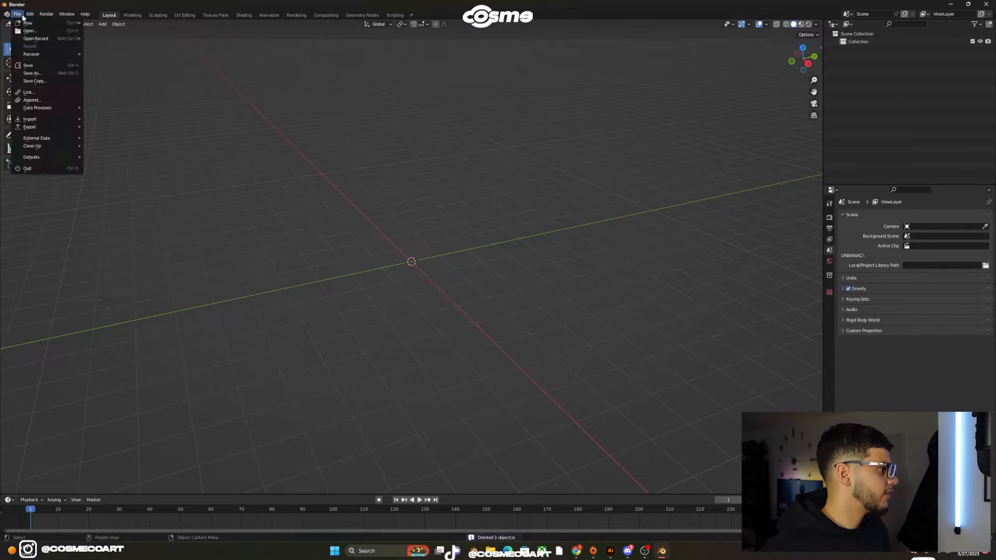
{"action": "mouse_move", "coordinate": [51, 119]}
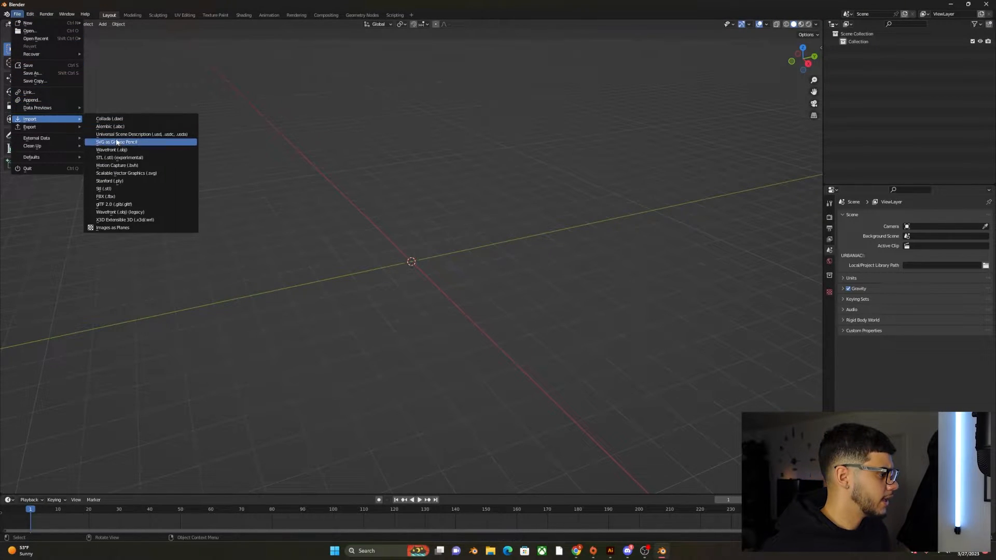
{"action": "left_click", "coordinate": [115, 212]}
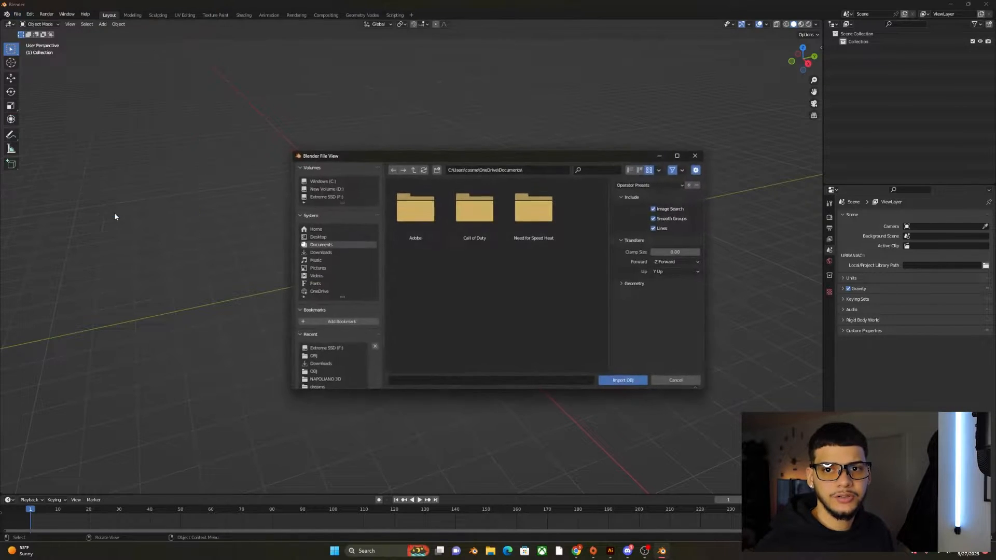
{"action": "scroll", "coordinate": [356, 343], "scroll_direction": "down", "scroll_amount": 1}
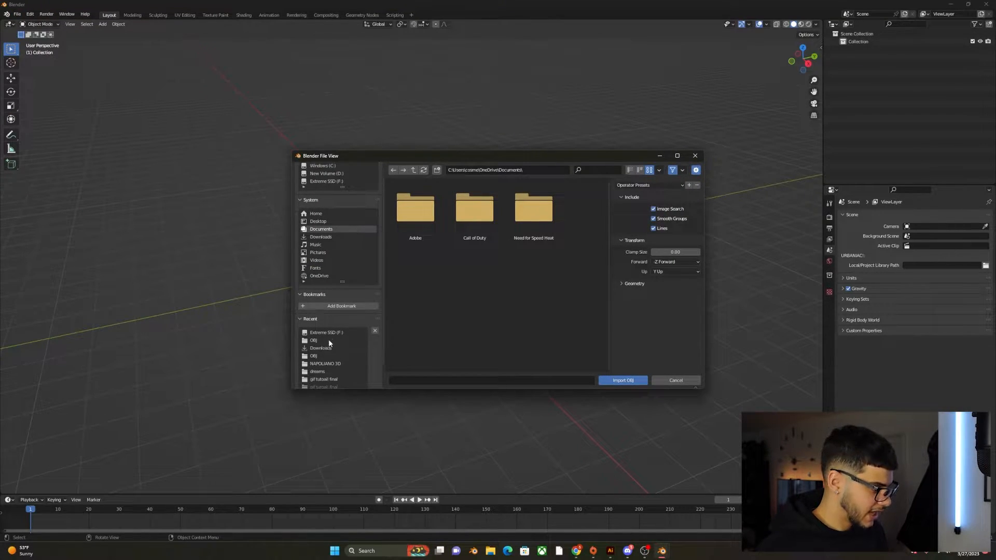
{"action": "left_click", "coordinate": [326, 333]}
Filter the folders by INF and import COS INFLATE LOGOG.obj from the OBJ folder inside TUT INFLATE.
{"action": "type", "text": "INFFLATE"}
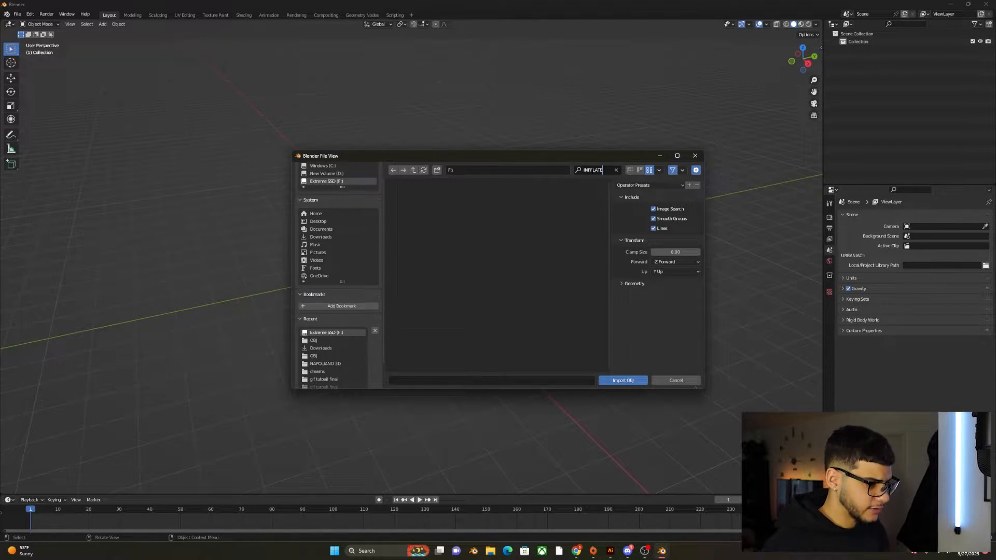
{"action": "key", "text": "BackSpace"}
{"action": "key", "text": "BackSpace"}
{"action": "key", "text": "BackSpace"}
{"action": "key", "text": "BackSpace"}
{"action": "key", "text": "BackSpace"}
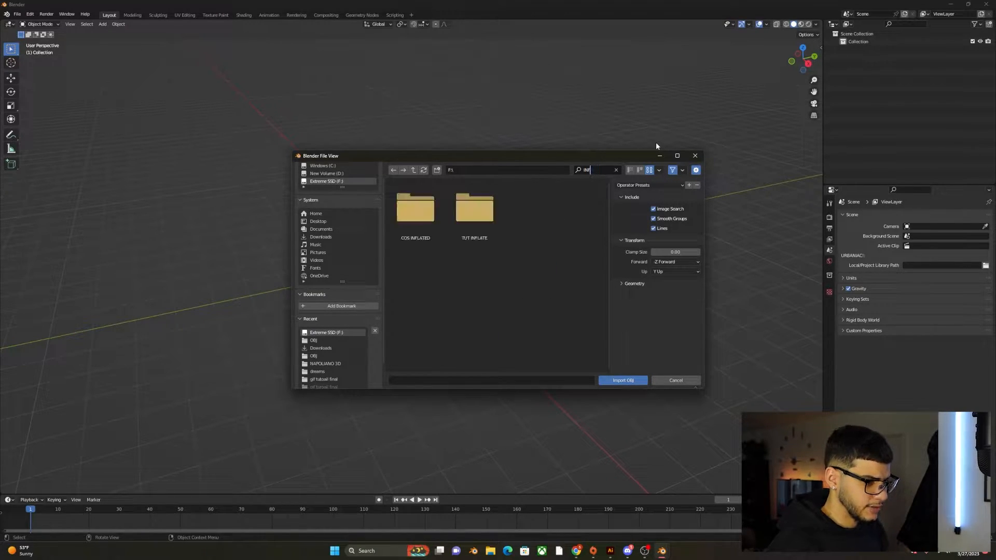
{"action": "double_click", "coordinate": [470, 217]}
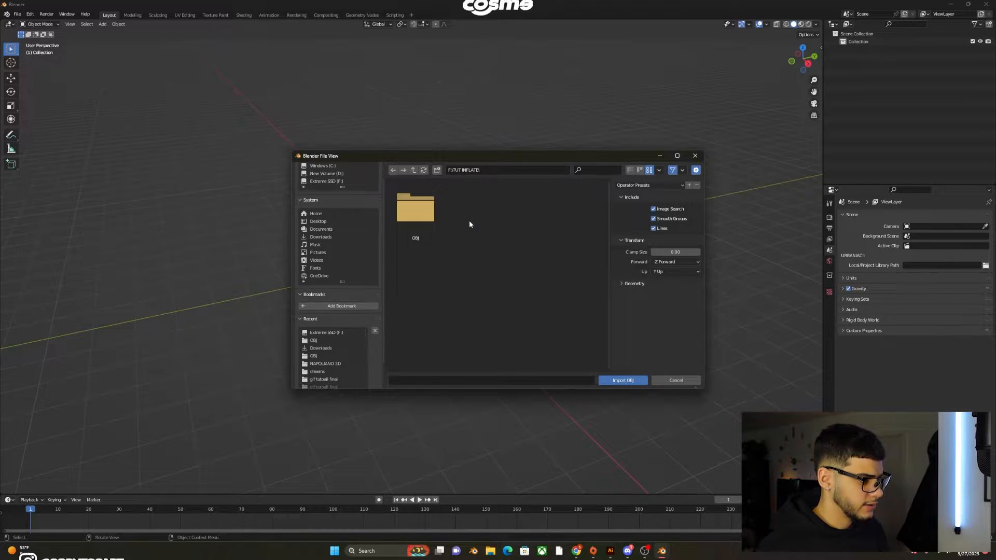
{"action": "double_click", "coordinate": [420, 214]}
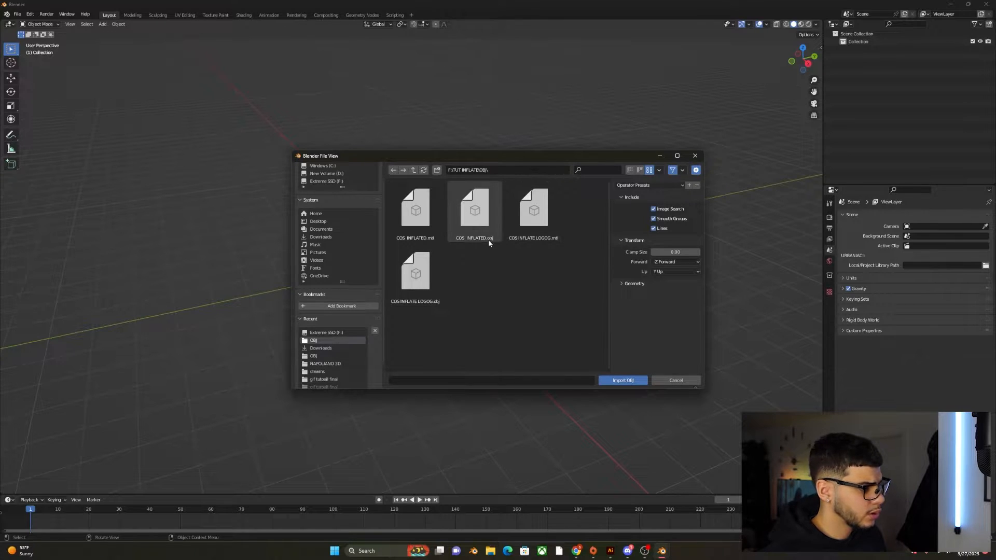
{"action": "double_click", "coordinate": [438, 269]}
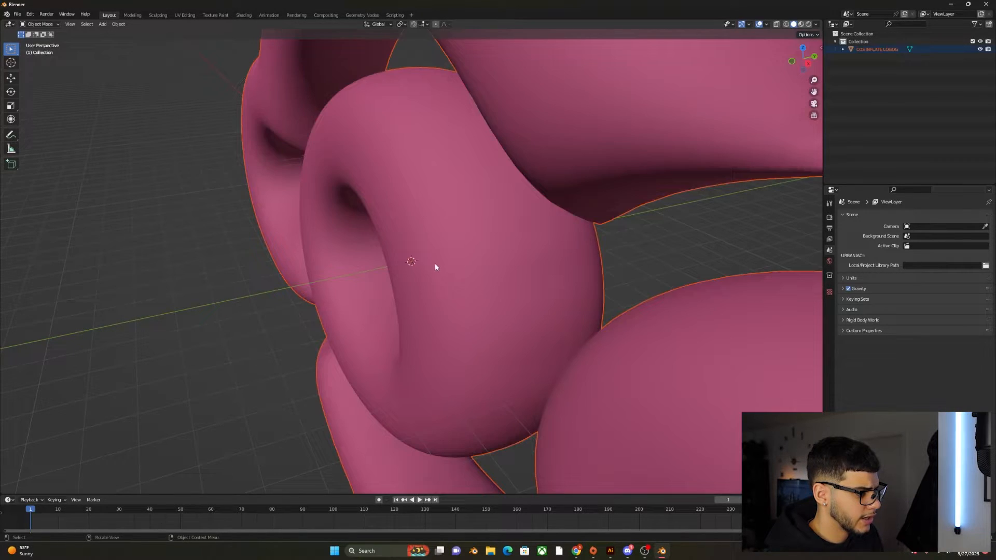
Scale the imported logo down uniformly to about 0.41.
{"action": "scroll", "coordinate": [409, 267], "scroll_direction": "down", "scroll_amount": 3}
{"action": "middle_click_drag", "start_coordinate": [413, 268], "coordinate": [483, 262]}
{"action": "scroll", "coordinate": [484, 261], "scroll_direction": "down", "scroll_amount": 2}
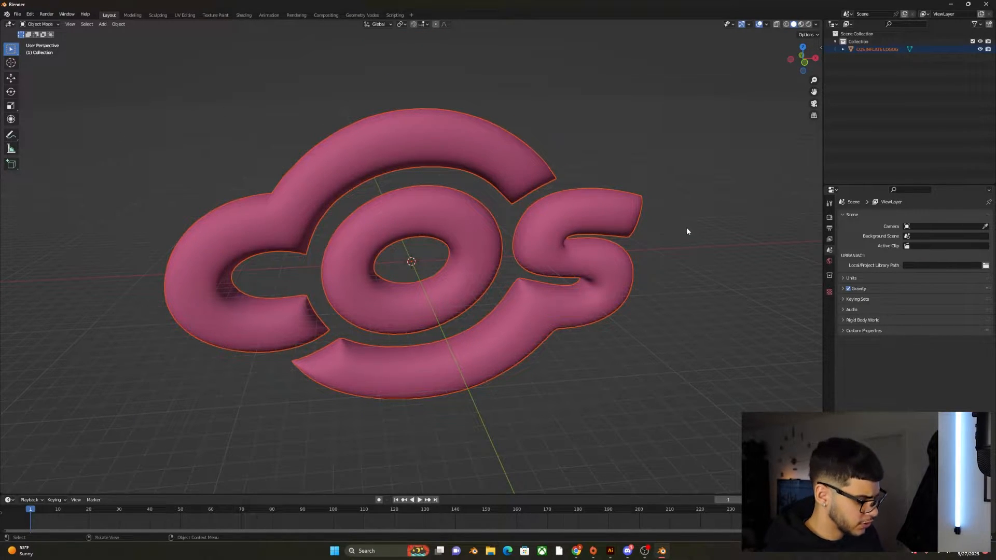
{"action": "key", "text": "s"}
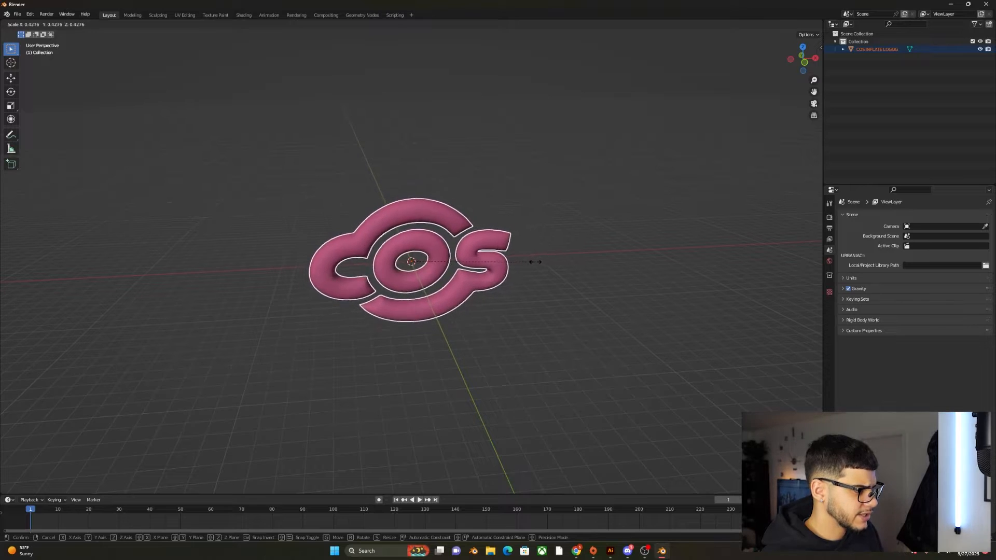
{"action": "left_click", "coordinate": [530, 261]}
{"action": "scroll", "coordinate": [474, 262], "scroll_direction": "up", "scroll_amount": 2}
{"action": "middle_click_drag", "start_coordinate": [474, 262], "coordinate": [493, 261]}
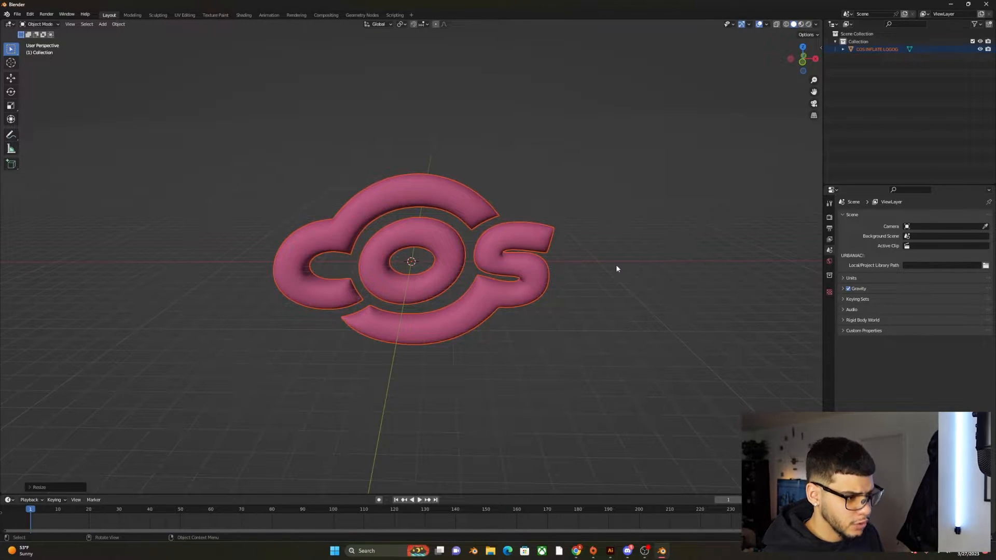
Remove material2 from the logo and add a new material named METAL with Metallic set to 1.000.
{"action": "left_click", "coordinate": [533, 240]}
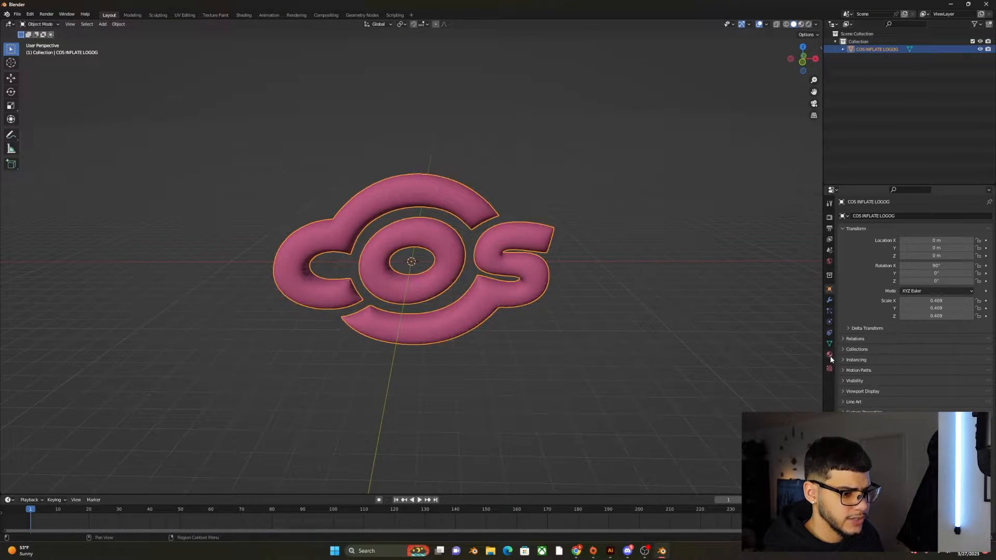
{"action": "left_click", "coordinate": [829, 355]}
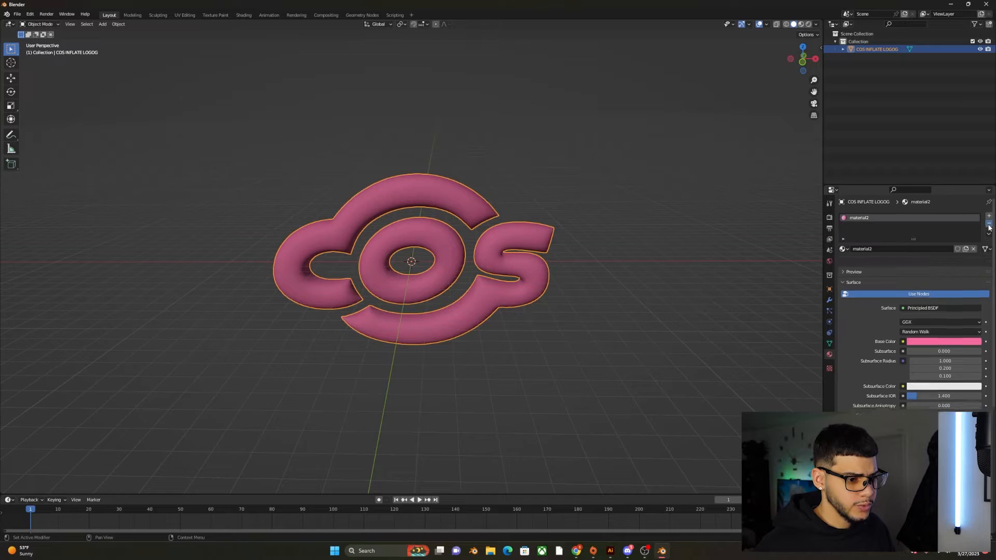
{"action": "left_click", "coordinate": [989, 224]}
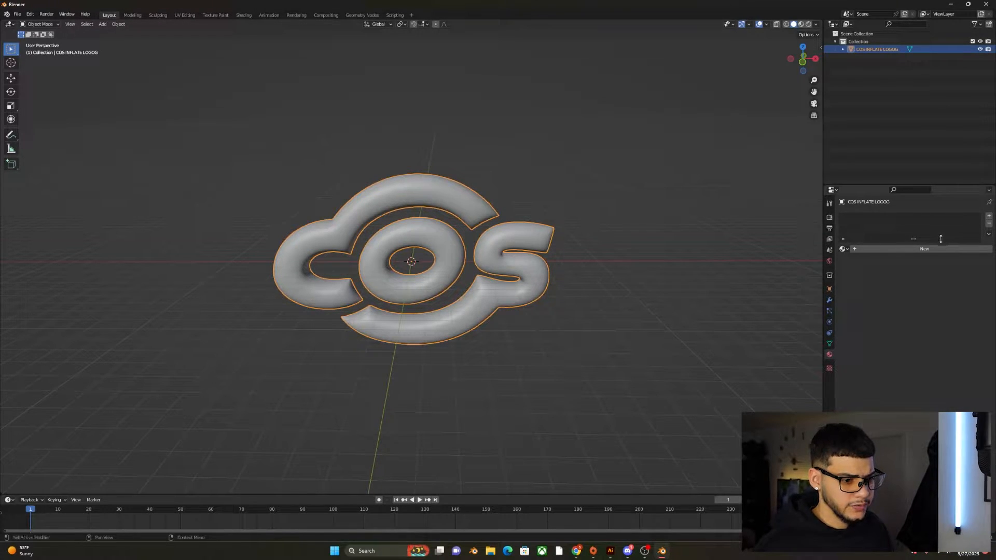
{"action": "left_click", "coordinate": [918, 249]}
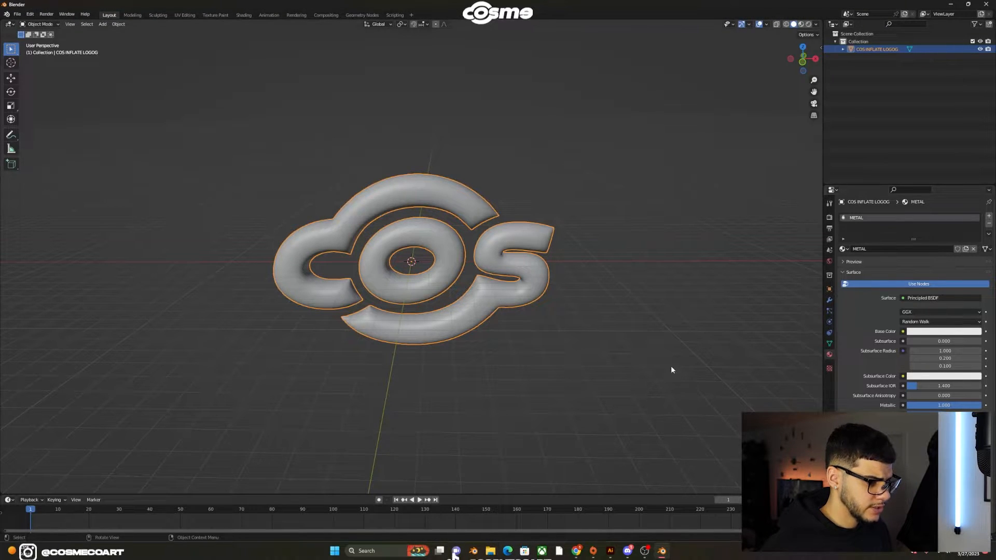
Show the viewport in Material Preview shading and deselect the logo.
{"action": "left_click", "coordinate": [801, 24]}
{"action": "left_click", "coordinate": [710, 147]}
{"action": "middle_click_drag", "start_coordinate": [710, 147], "coordinate": [502, 203]}
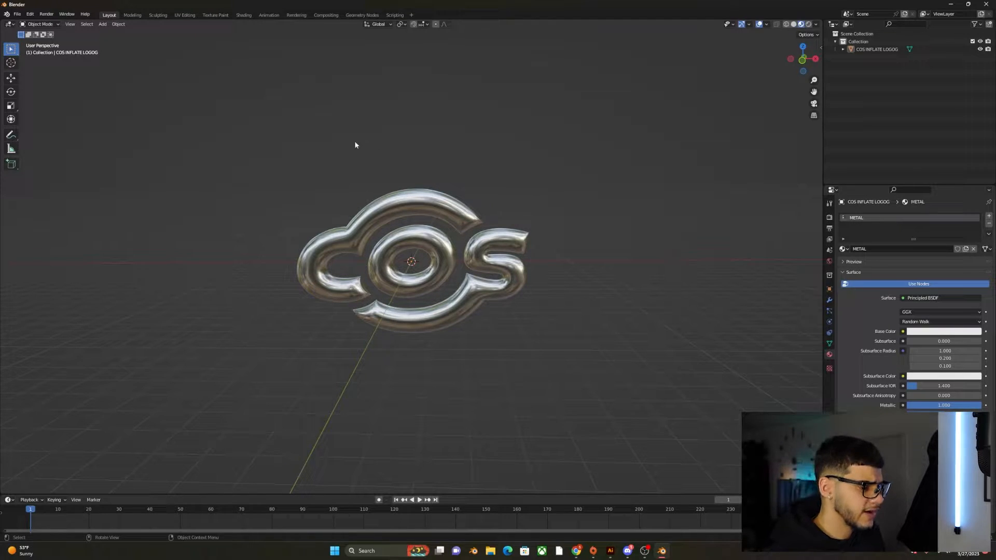
Assign an Environment Texture to the world background color and browse to the Downloads folder for its image.
{"action": "left_click", "coordinate": [829, 261]}
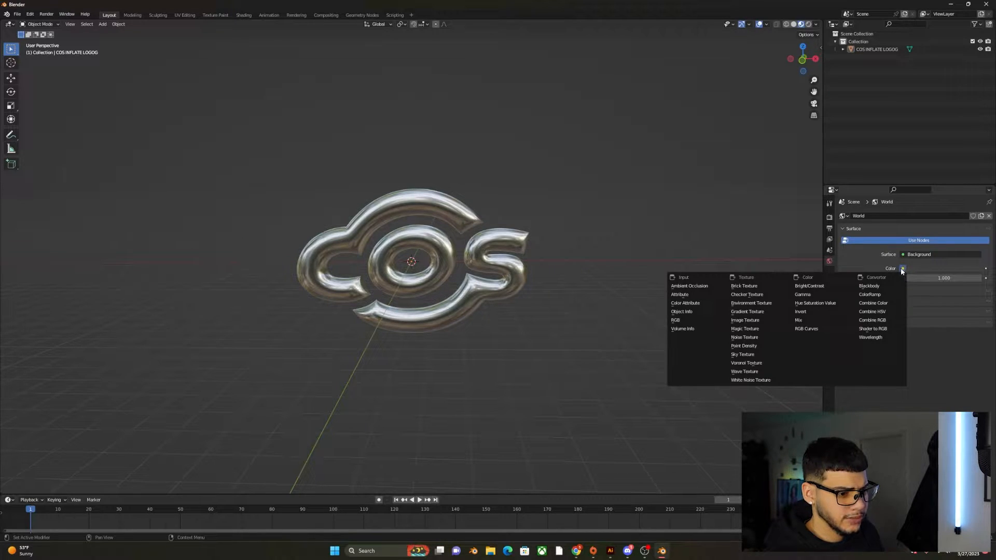
{"action": "left_click", "coordinate": [756, 303]}
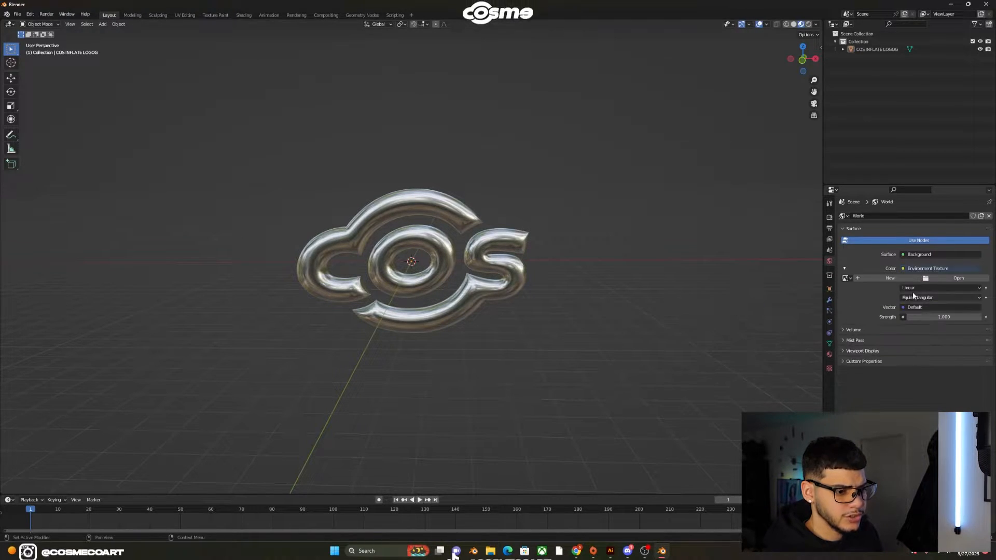
{"action": "left_click", "coordinate": [937, 280]}
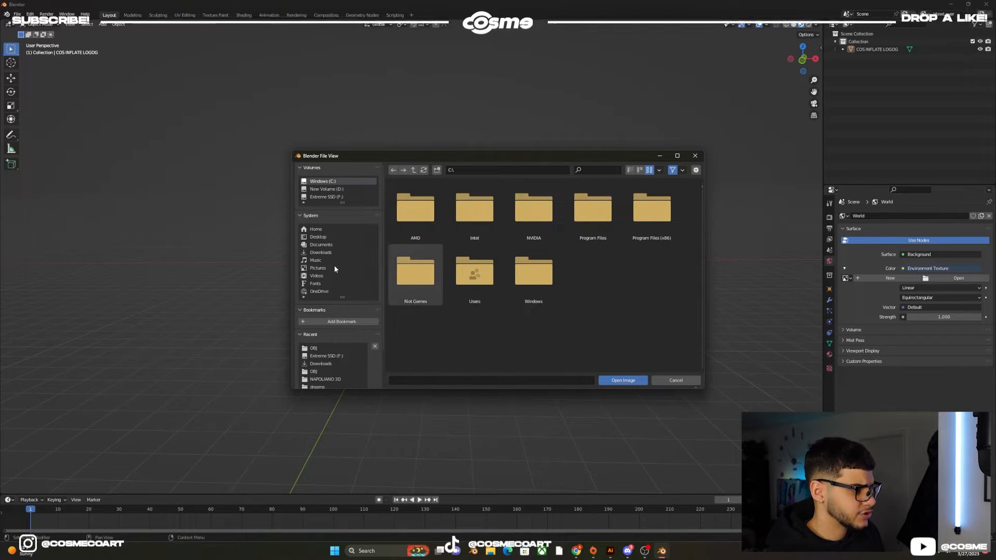
{"action": "left_click", "coordinate": [320, 252]}
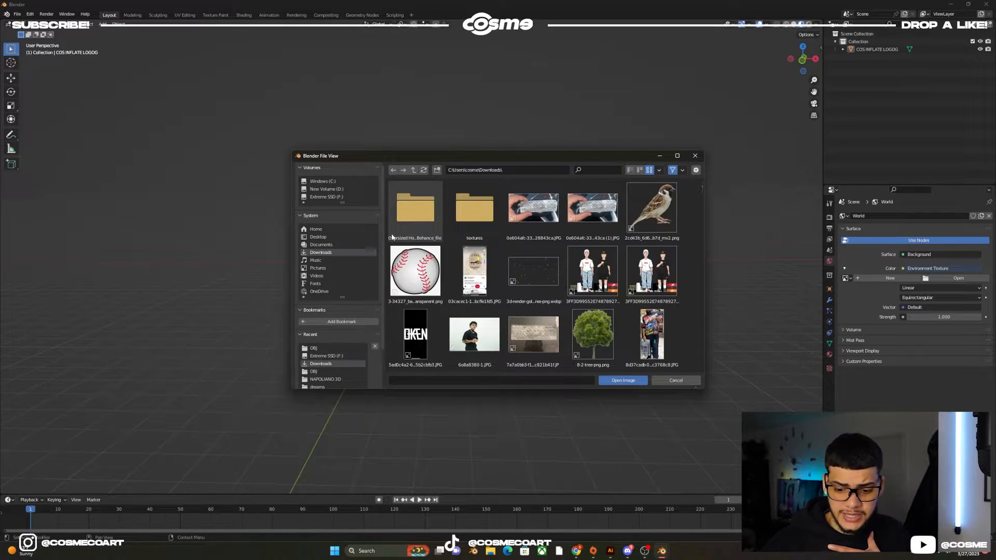
Filter the Downloads images by EXR to view the environment maps, and clear the filter.
{"action": "left_click", "coordinate": [594, 170]}
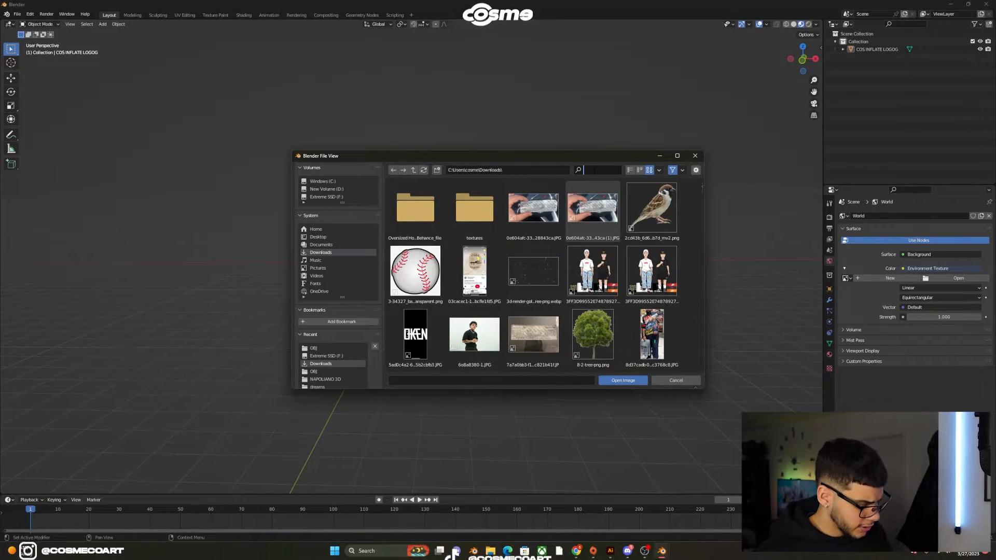
{"action": "type", "text": "EXR"}
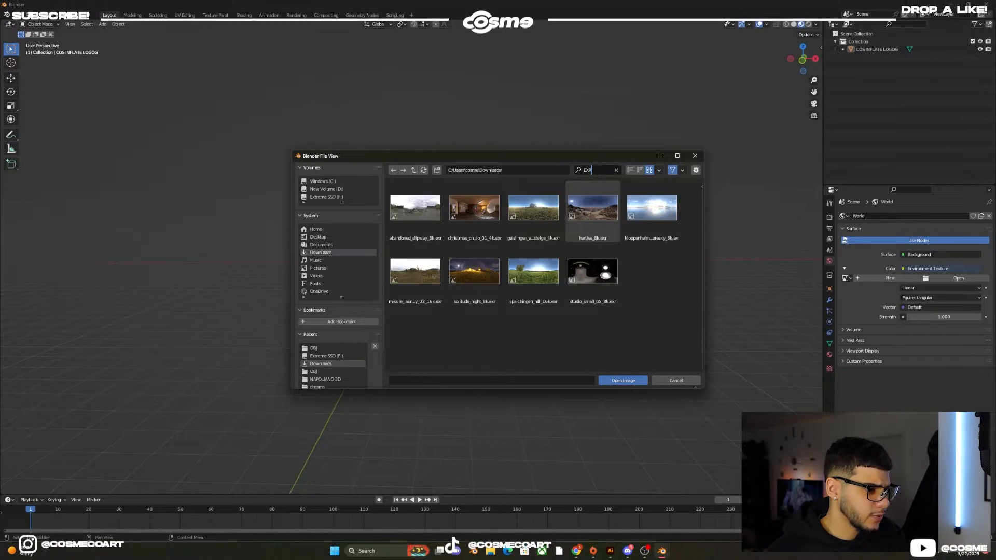
{"action": "left_click", "coordinate": [615, 169]}
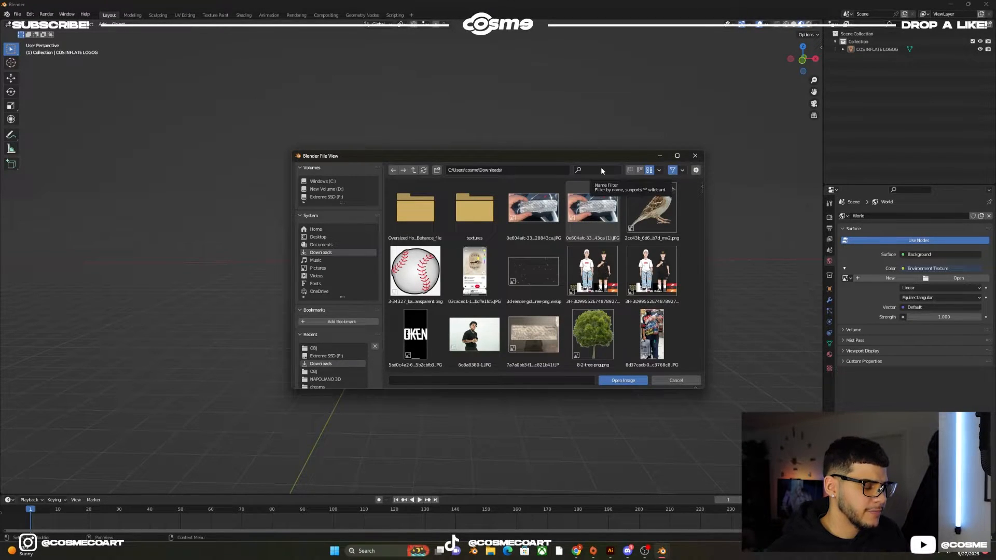
Filter the Downloads images by IRI and load iridescent 4.jpg as the world environment texture.
{"action": "left_click", "coordinate": [602, 170]}
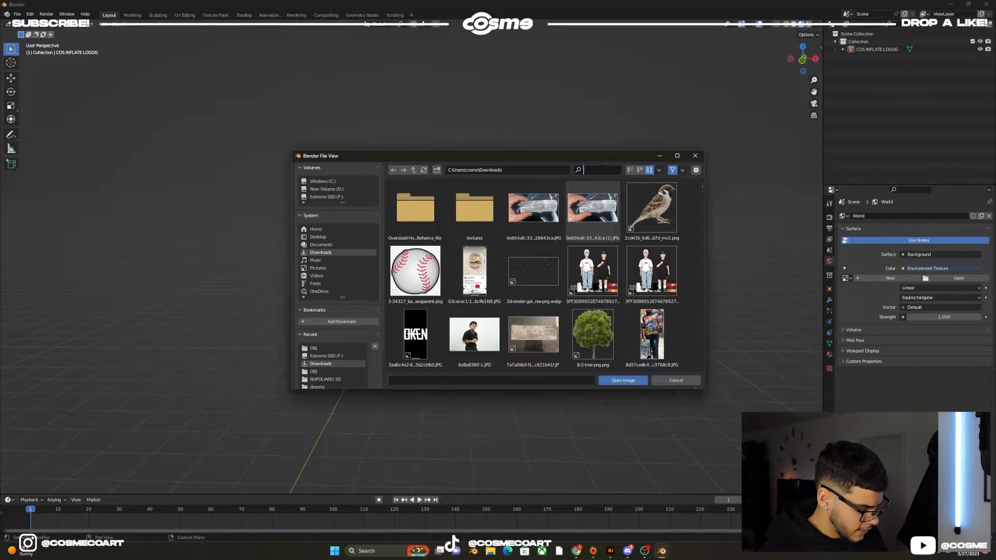
{"action": "type", "text": "IRI"}
{"action": "key", "text": "Return"}
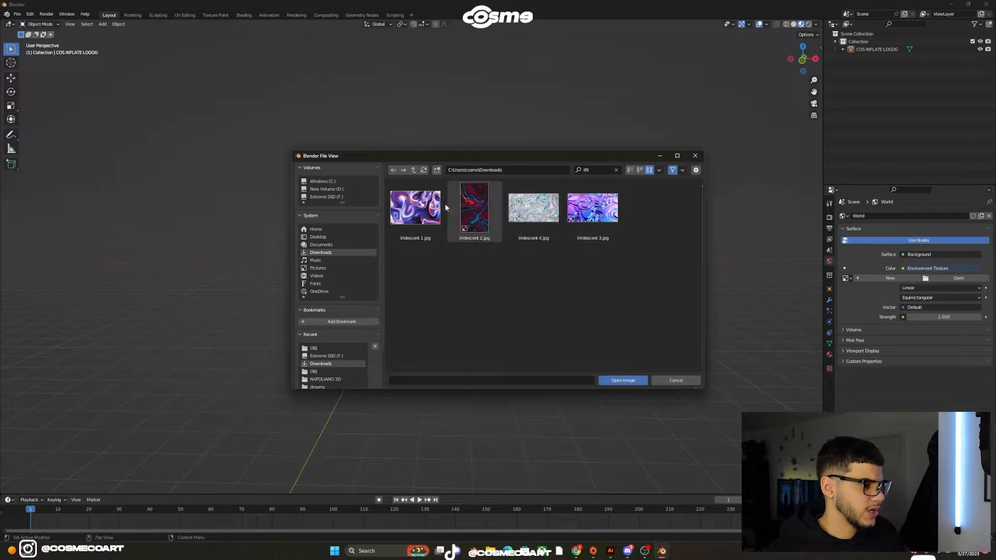
{"action": "double_click", "coordinate": [533, 207]}
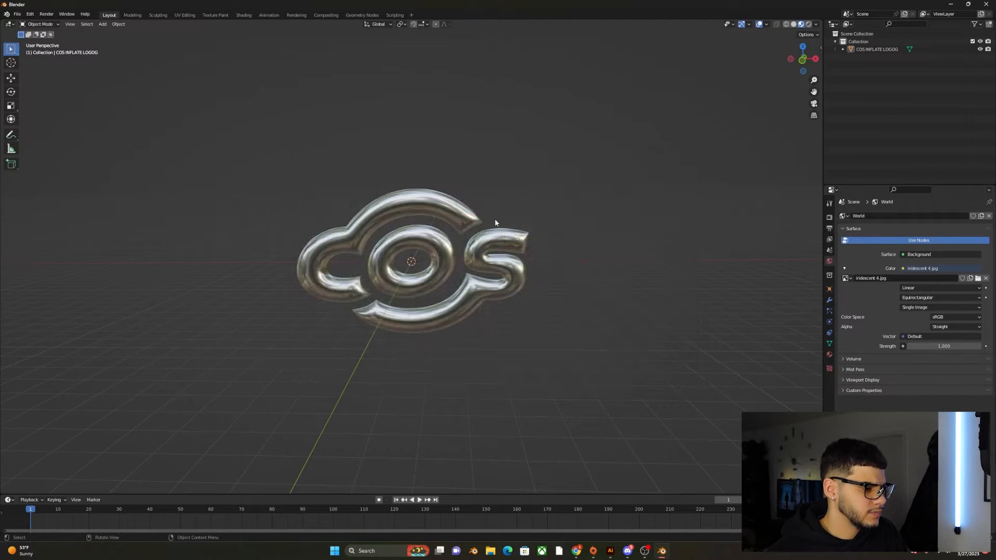
Switch the viewport to Rendered shading to display the iridescent environment around the logo.
{"action": "middle_click_drag", "start_coordinate": [575, 251], "coordinate": [542, 240]}
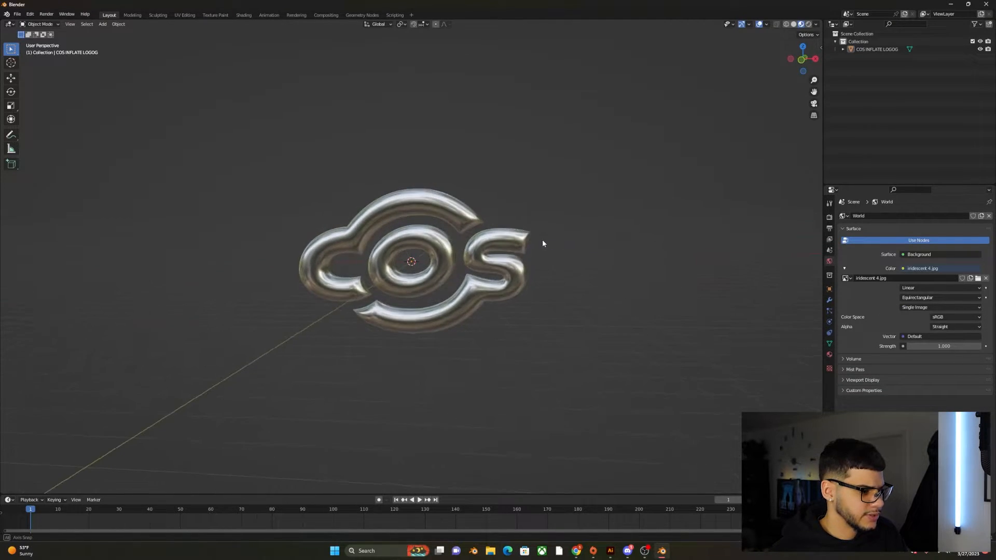
{"action": "left_click", "coordinate": [808, 25]}
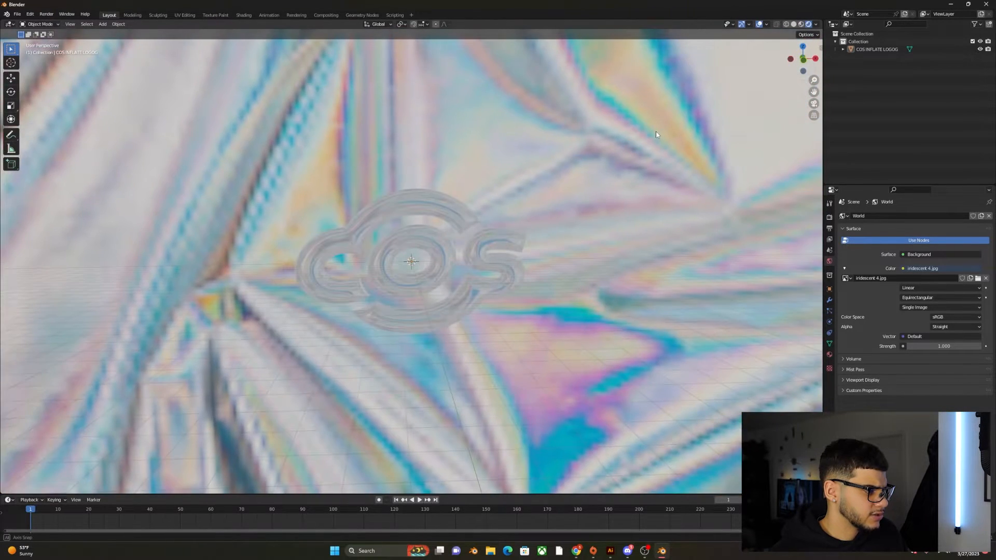
{"action": "middle_click_drag", "start_coordinate": [656, 135], "coordinate": [690, 156]}
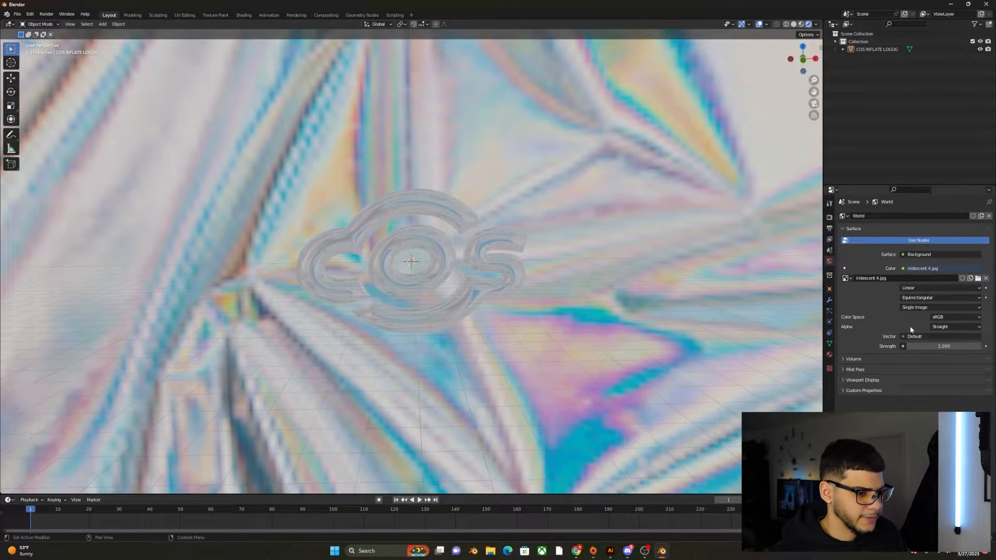
Enable the Transparent film option in the render settings to hide the environment background.
{"action": "left_click", "coordinate": [828, 230]}
{"action": "left_click", "coordinate": [828, 218]}
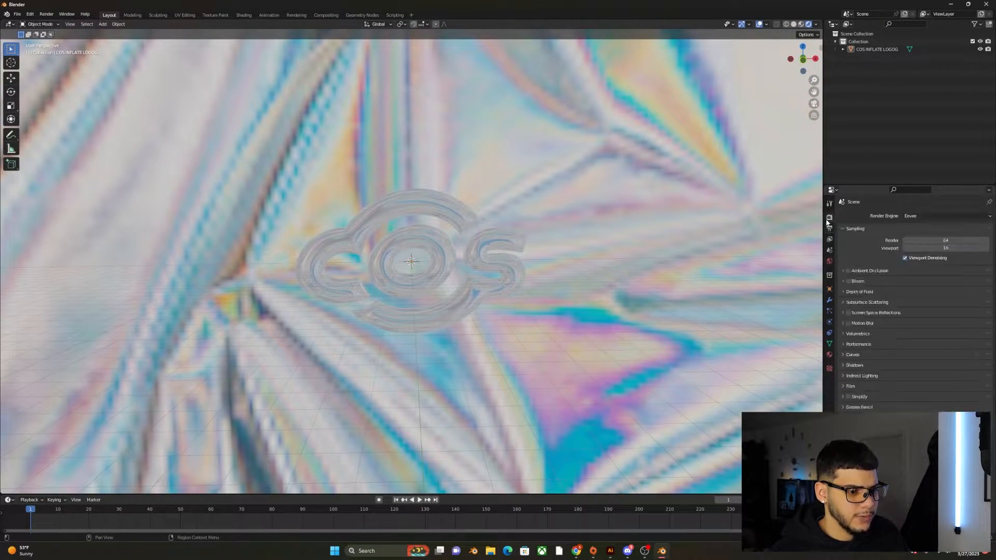
{"action": "left_click", "coordinate": [844, 386]}
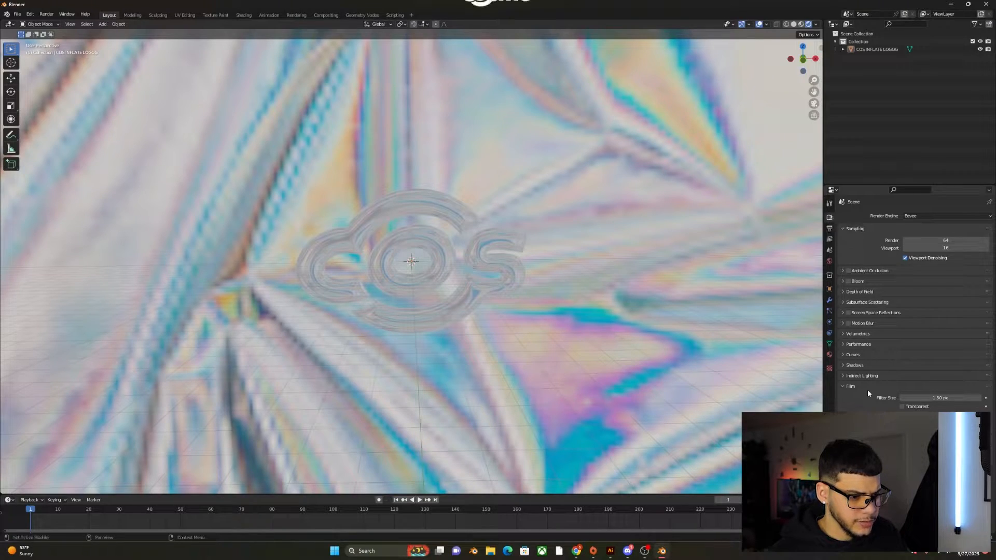
{"action": "left_click", "coordinate": [901, 407]}
{"action": "middle_click_drag", "start_coordinate": [553, 260], "coordinate": [479, 265]}
{"action": "scroll", "coordinate": [477, 267], "scroll_direction": "up", "scroll_amount": 1}
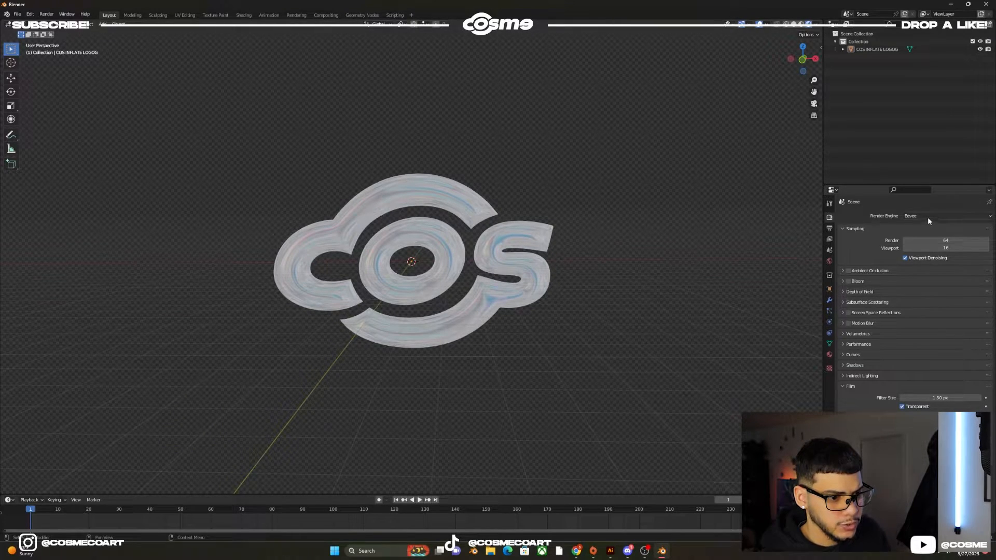
Set the render engine to Cycles and the device to GPU Compute.
{"action": "left_click", "coordinate": [927, 217]}
{"action": "left_click", "coordinate": [927, 241]}
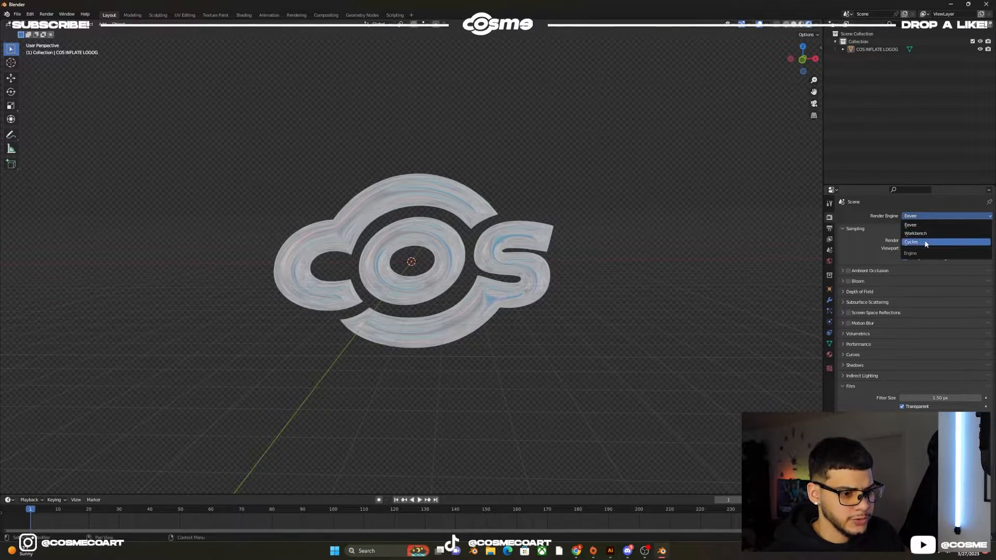
{"action": "left_click", "coordinate": [917, 236]}
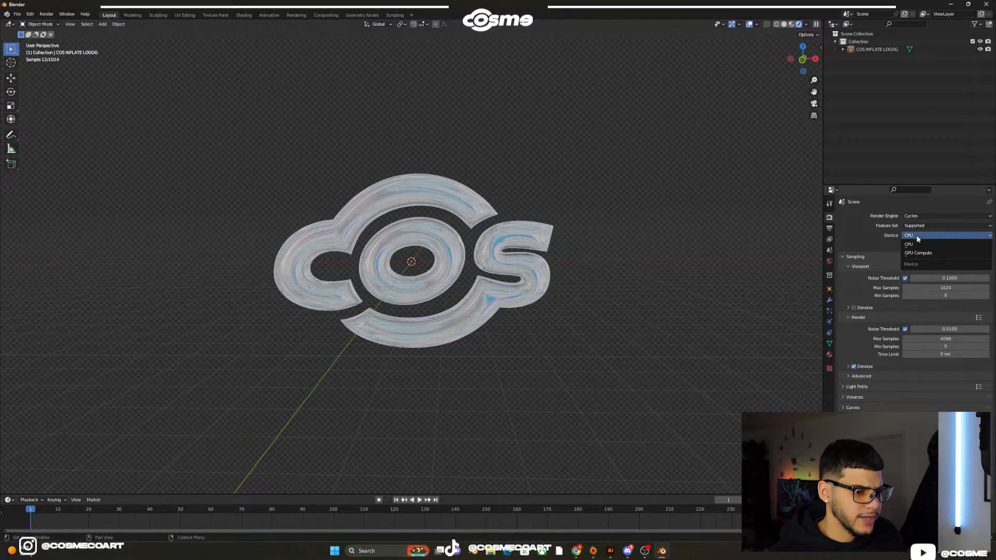
{"action": "left_click", "coordinate": [918, 253]}
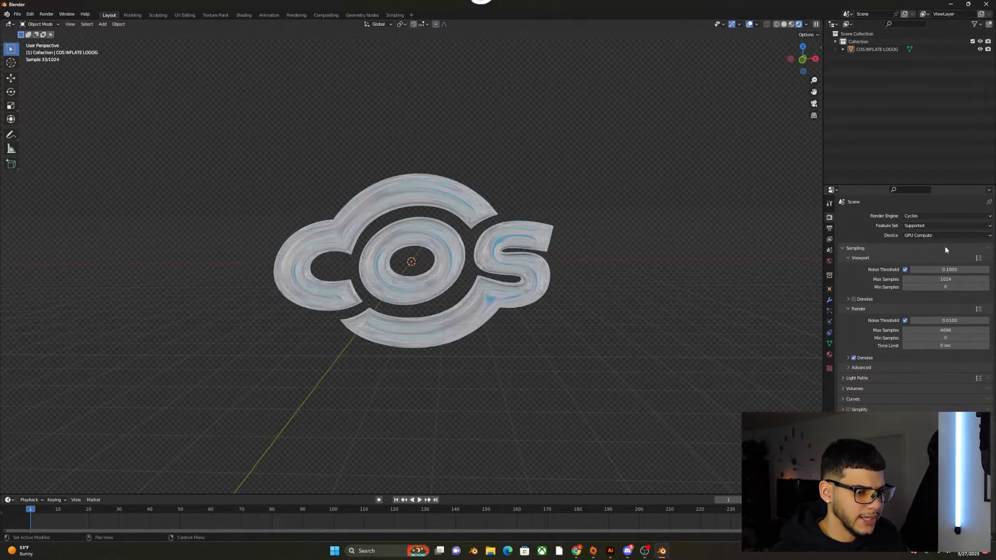
{"action": "middle_click_drag", "start_coordinate": [363, 213], "coordinate": [418, 223]}
{"action": "scroll", "coordinate": [403, 223], "scroll_direction": "up", "scroll_amount": 4}
{"action": "scroll", "coordinate": [402, 223], "scroll_direction": "down", "scroll_amount": 4}
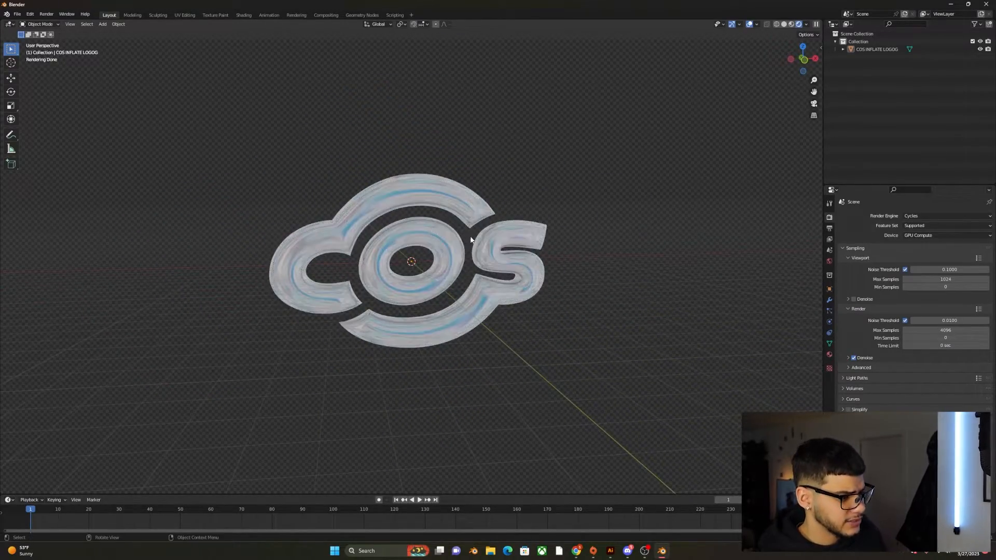
{"action": "scroll", "coordinate": [508, 242], "scroll_direction": "down", "scroll_amount": 1}
Search the add-on preferences for CELL to check whether Object: Cell Fracture is enabled, close the preferences and deselect the logo.
{"action": "left_click", "coordinate": [438, 210]}
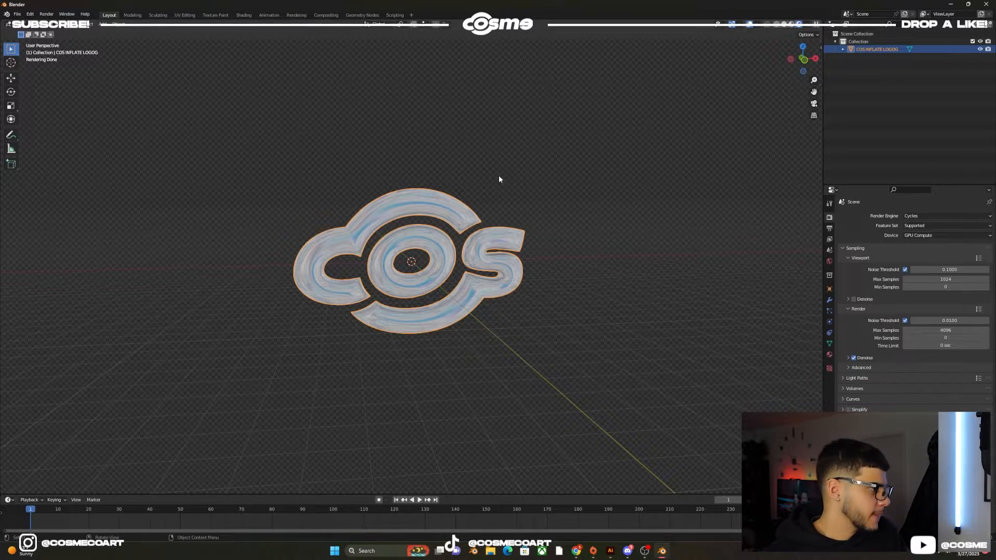
{"action": "left_click", "coordinate": [46, 14]}
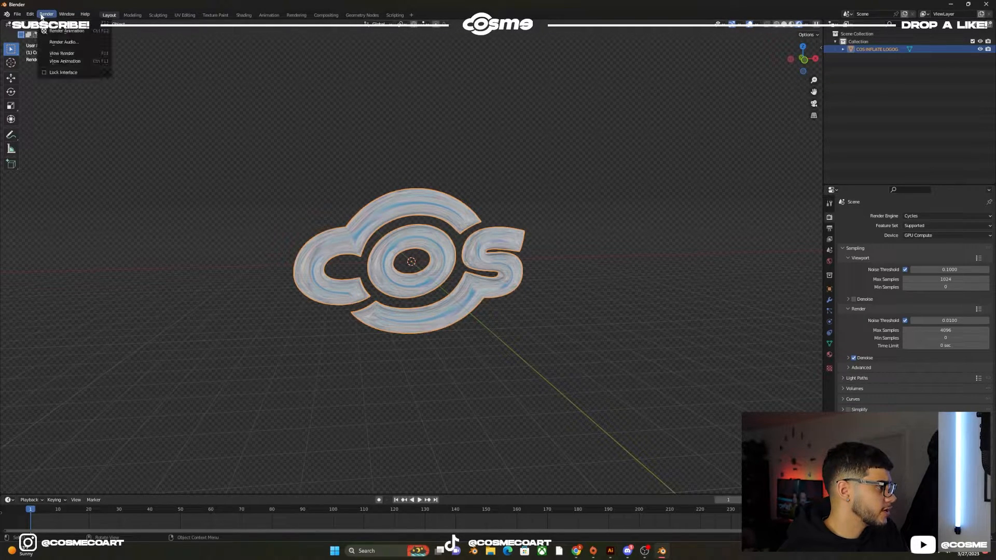
{"action": "mouse_move", "coordinate": [30, 14]}
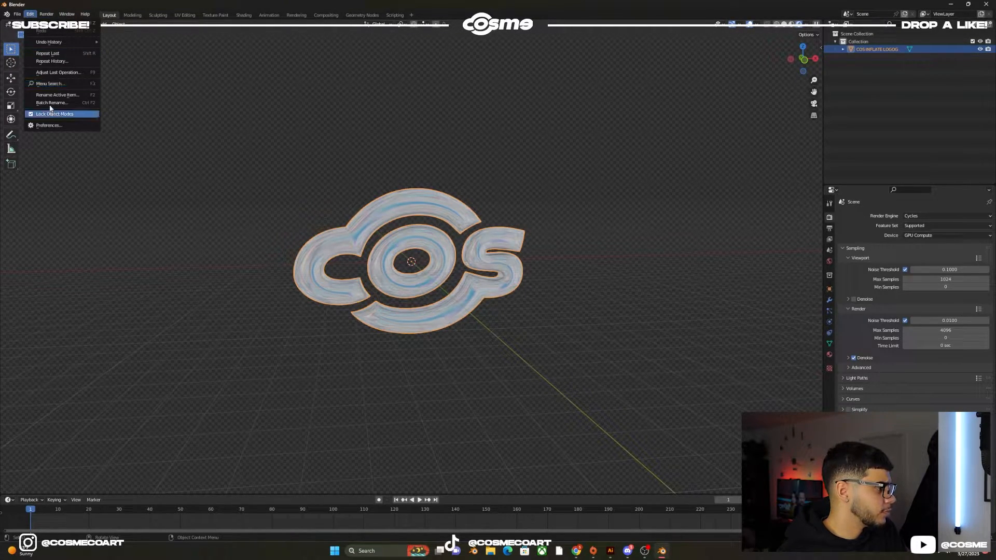
{"action": "left_click", "coordinate": [49, 125]}
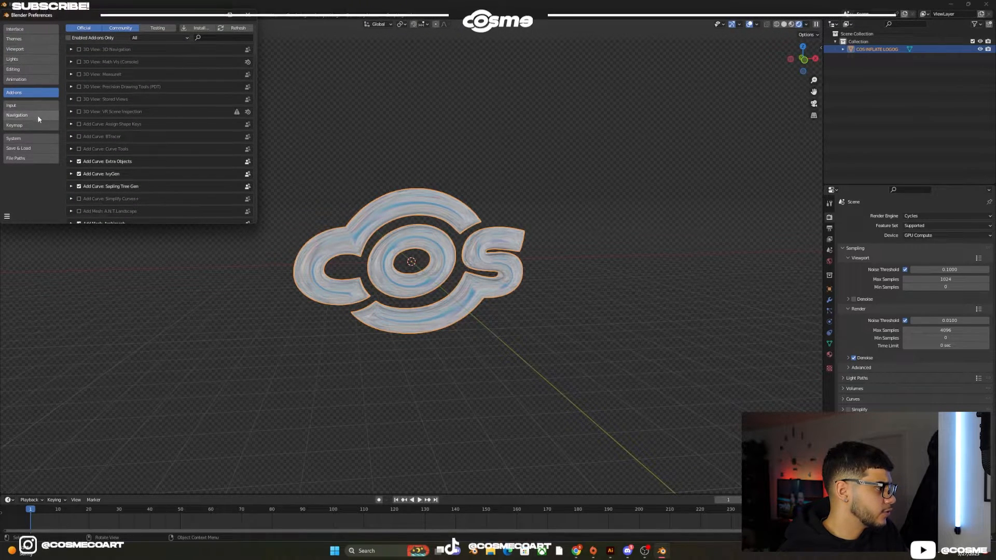
{"action": "left_click", "coordinate": [221, 38]}
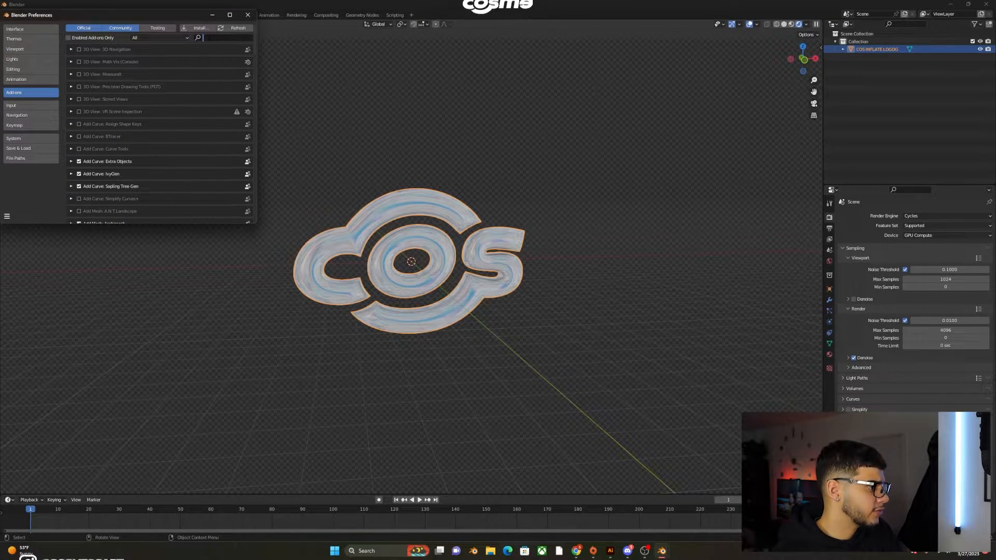
{"action": "type", "text": "CEDL"}
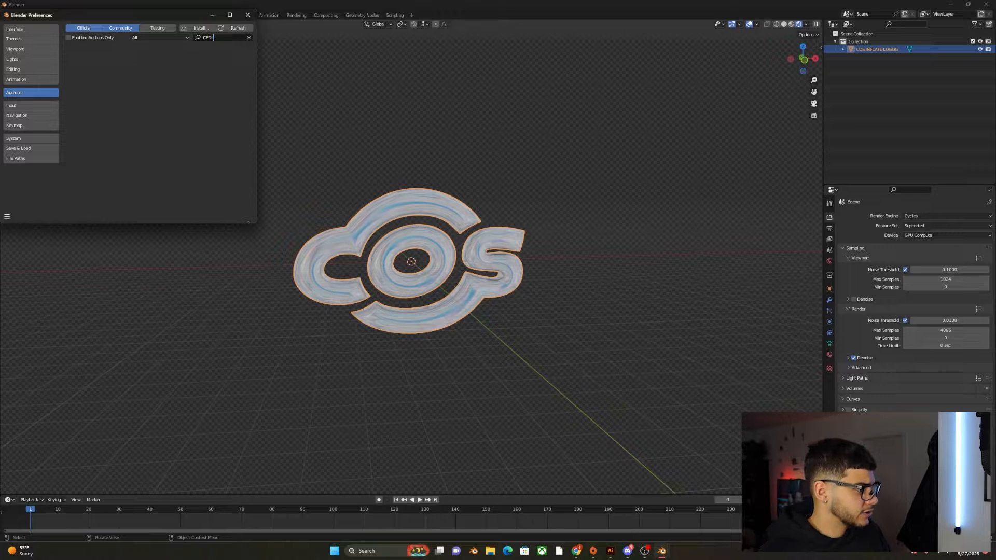
{"action": "key", "text": "BackSpace"}
{"action": "key", "text": "BackSpace"}
{"action": "type", "text": "LL"}
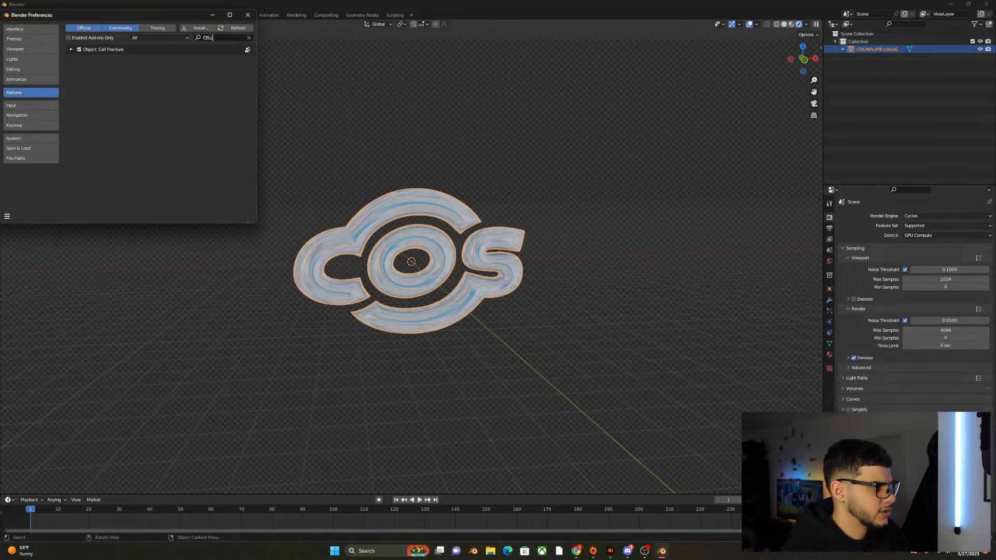
{"action": "left_click", "coordinate": [254, 14]}
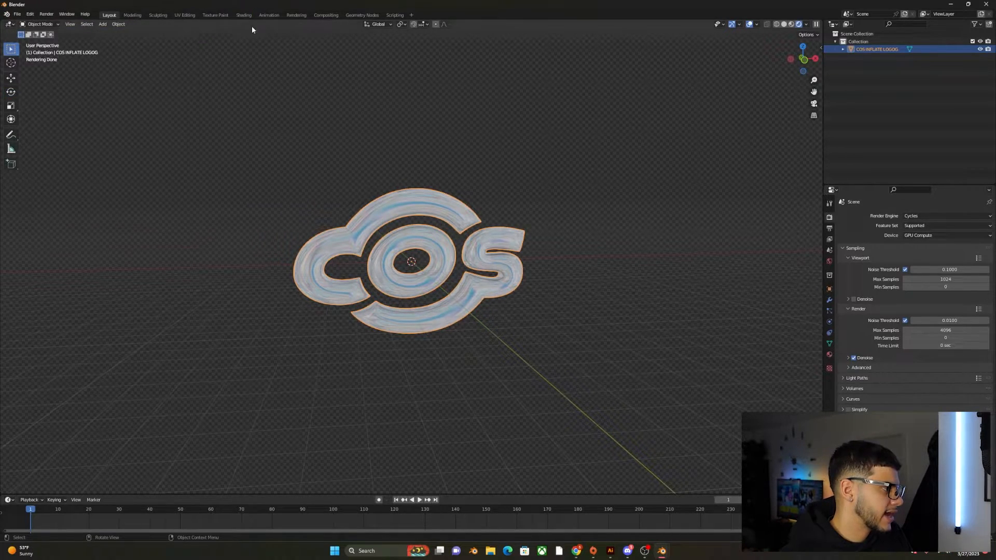
{"action": "left_click", "coordinate": [491, 150]}
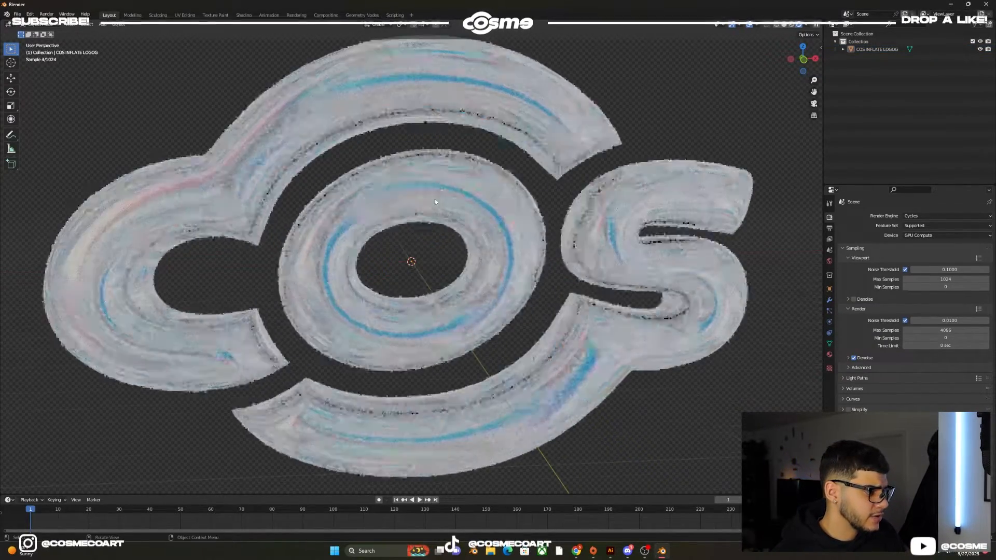
{"action": "scroll", "coordinate": [434, 201], "scroll_direction": "down", "scroll_amount": 4}
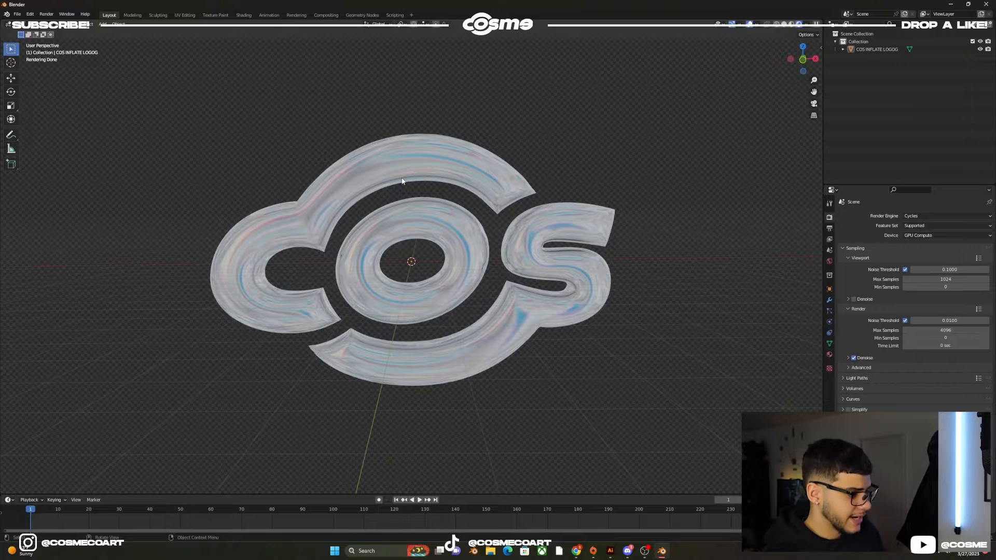
Save the file on the F: drive as COS TUTOROAI LBREAKING.blend.
{"action": "key", "text": "ctrl+s"}
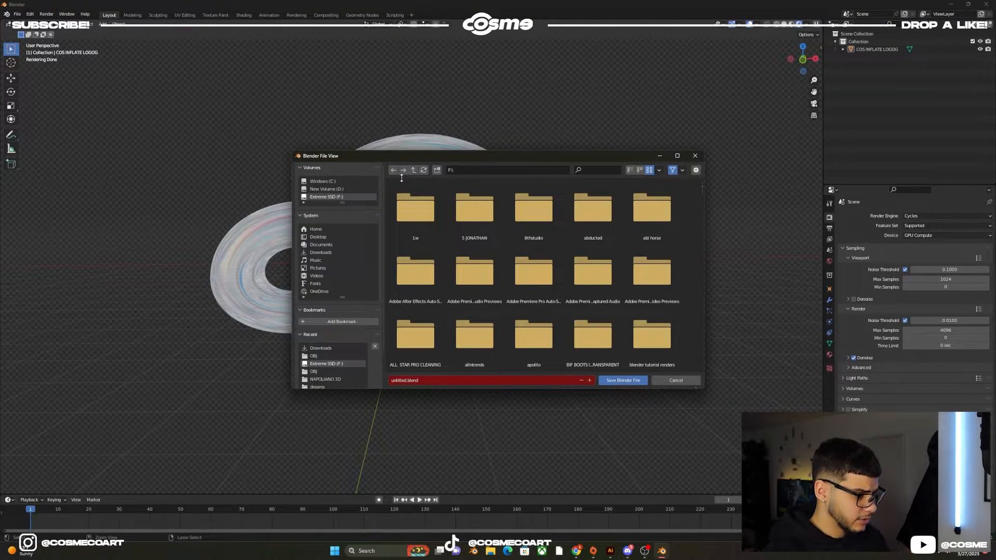
{"action": "left_click", "coordinate": [441, 380]}
{"action": "type", "text": "COS TUTOROAI LBREAKING"}
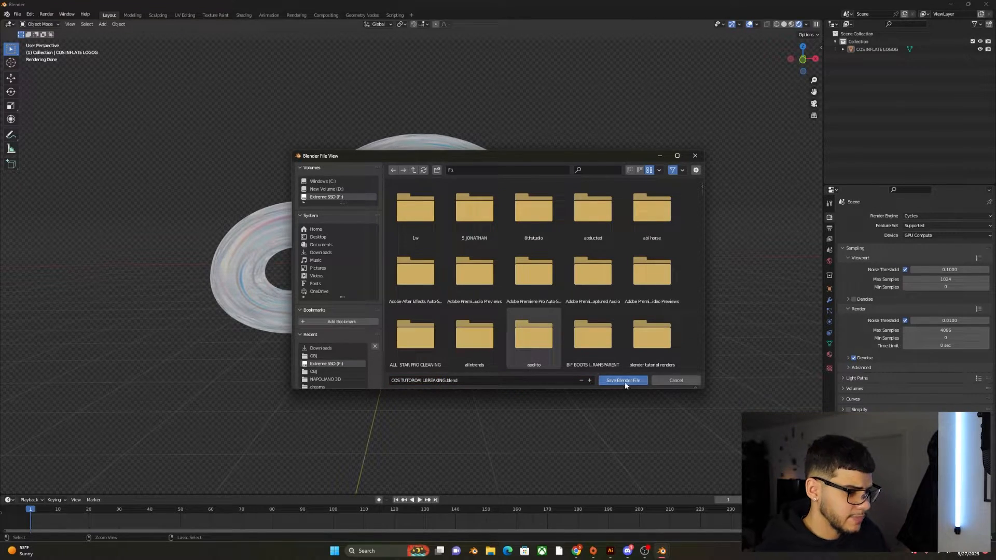
{"action": "left_click", "coordinate": [623, 381]}
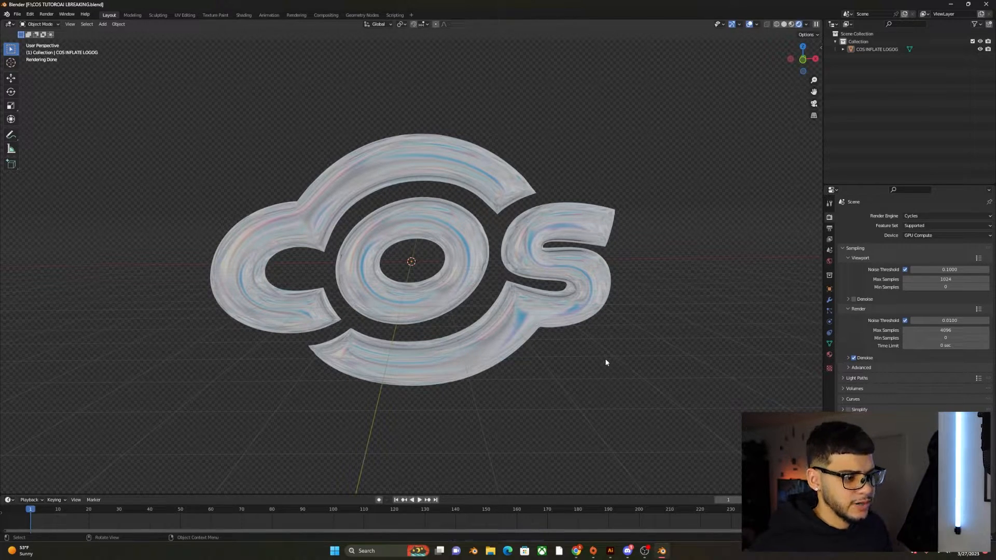
Select the COS logo, start the Cell Fracture effect and set its point source limit to 50.
{"action": "middle_click_drag", "start_coordinate": [577, 340], "coordinate": [566, 336]}
{"action": "scroll", "coordinate": [565, 337], "scroll_direction": "down", "scroll_amount": 1}
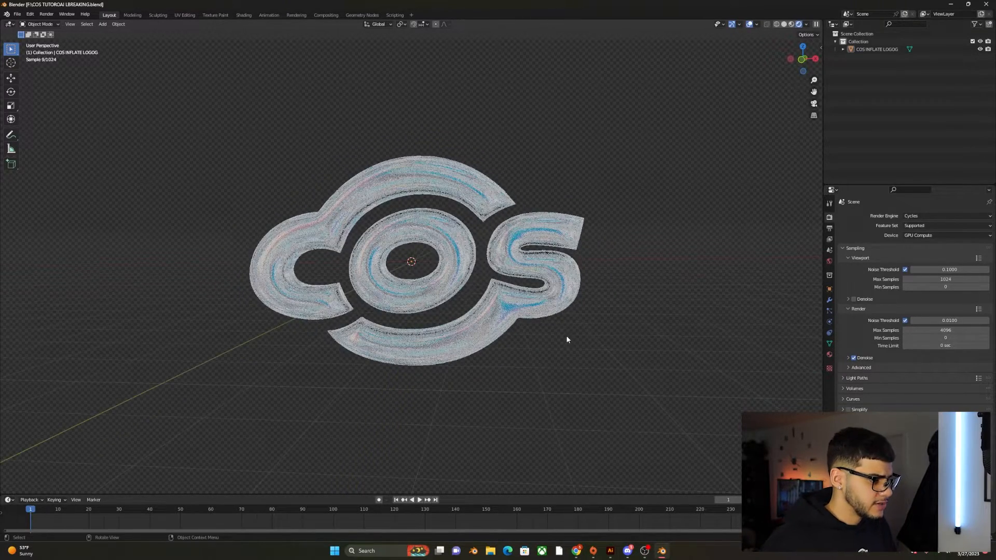
{"action": "left_click", "coordinate": [517, 249]}
{"action": "left_click", "coordinate": [118, 24]}
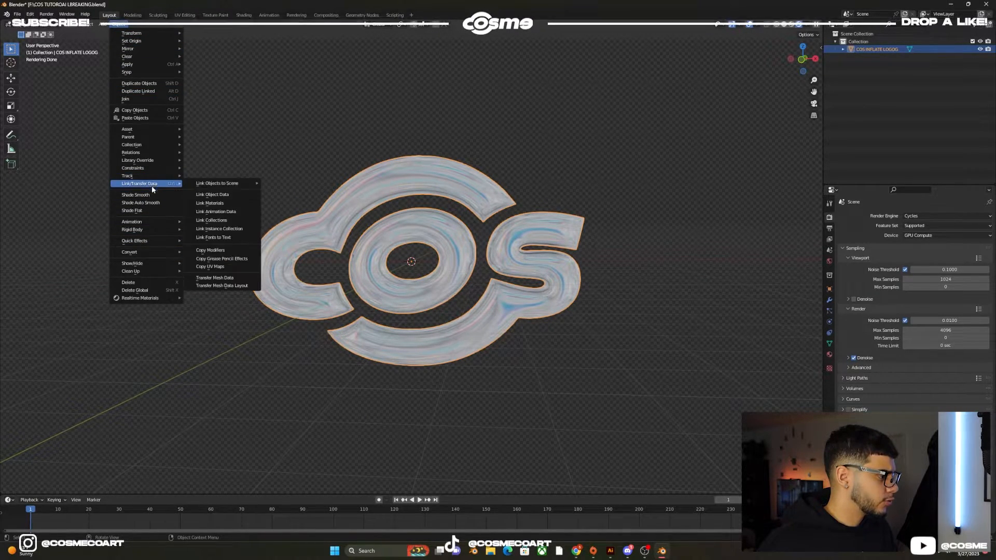
{"action": "mouse_move", "coordinate": [154, 242]}
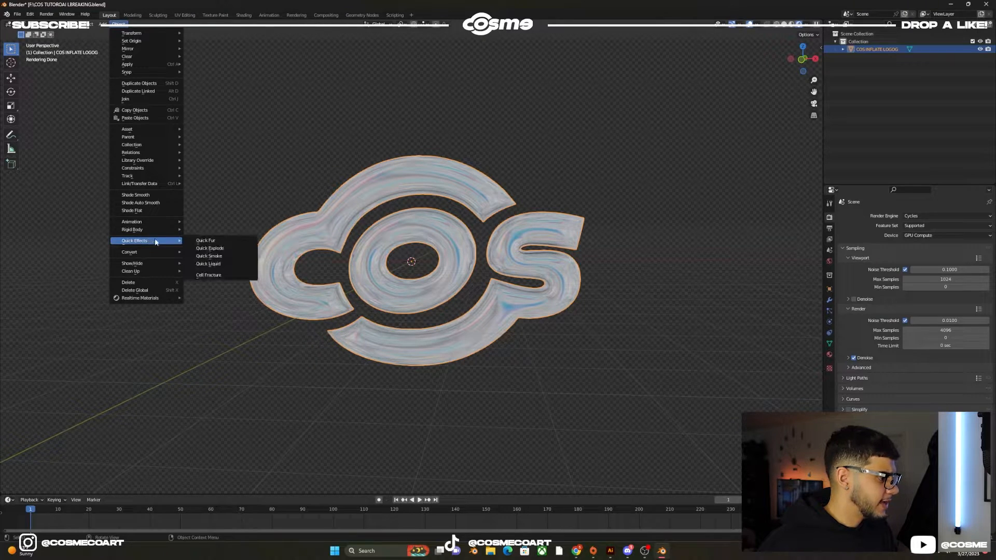
{"action": "left_click", "coordinate": [228, 275]}
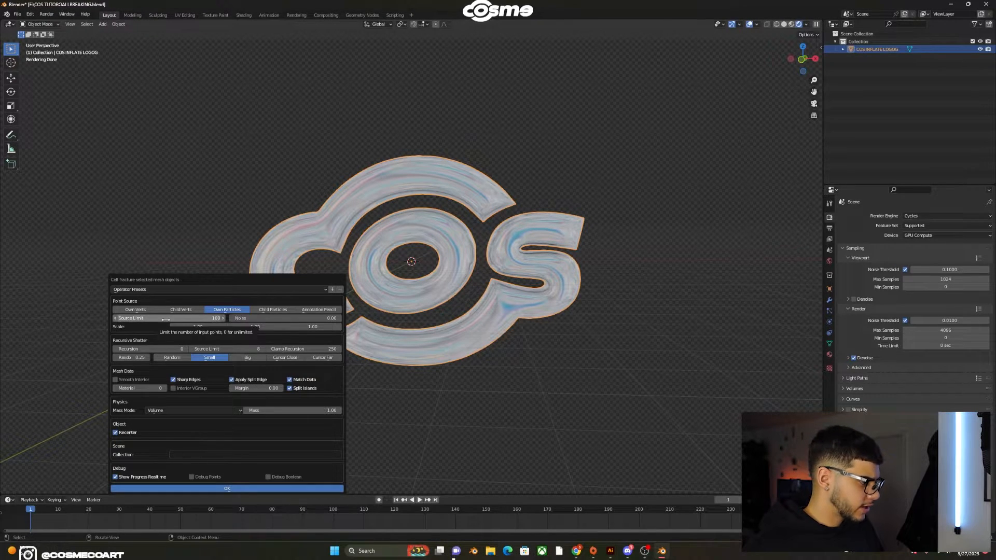
{"action": "left_click", "coordinate": [163, 318]}
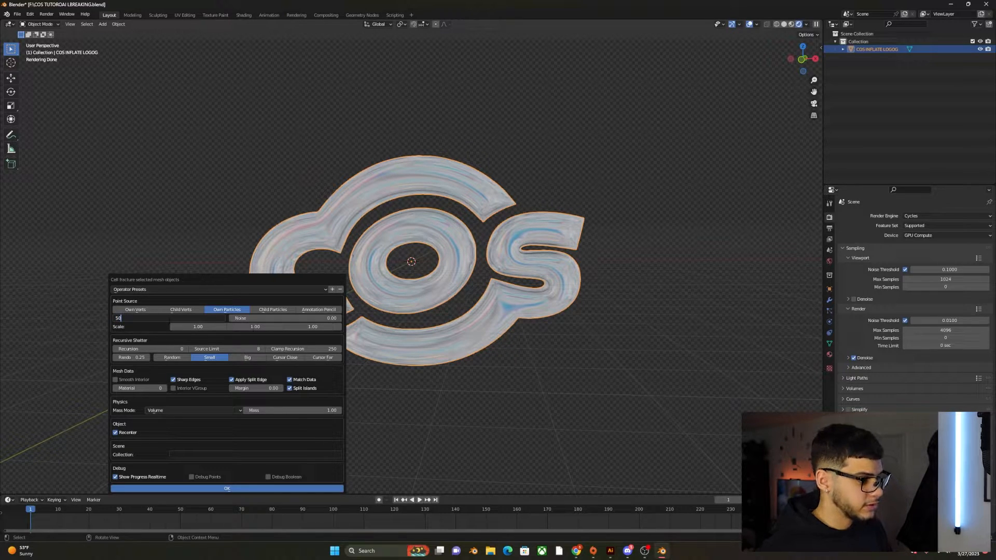
{"action": "key", "text": "Return"}
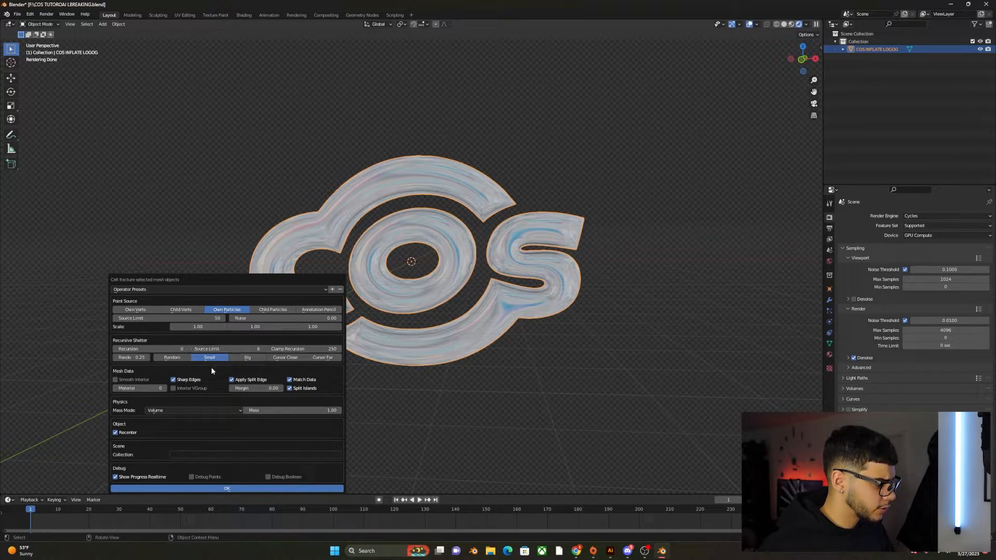
Enable Smooth Interior, Debug Points and Debug Boolean for the Cell Fracture and run it on the logo.
{"action": "left_click", "coordinate": [119, 381]}
{"action": "left_click", "coordinate": [205, 477]}
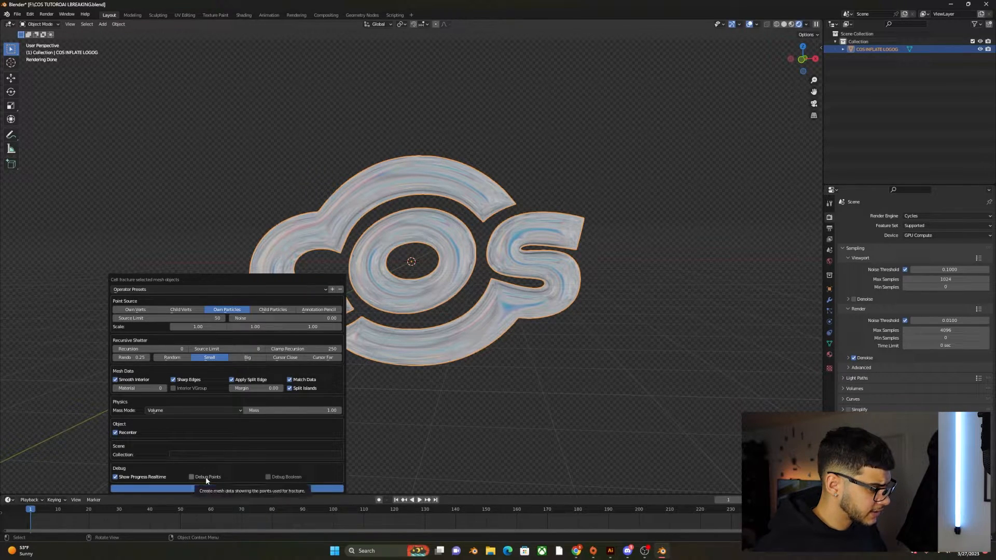
{"action": "left_click", "coordinate": [267, 479]}
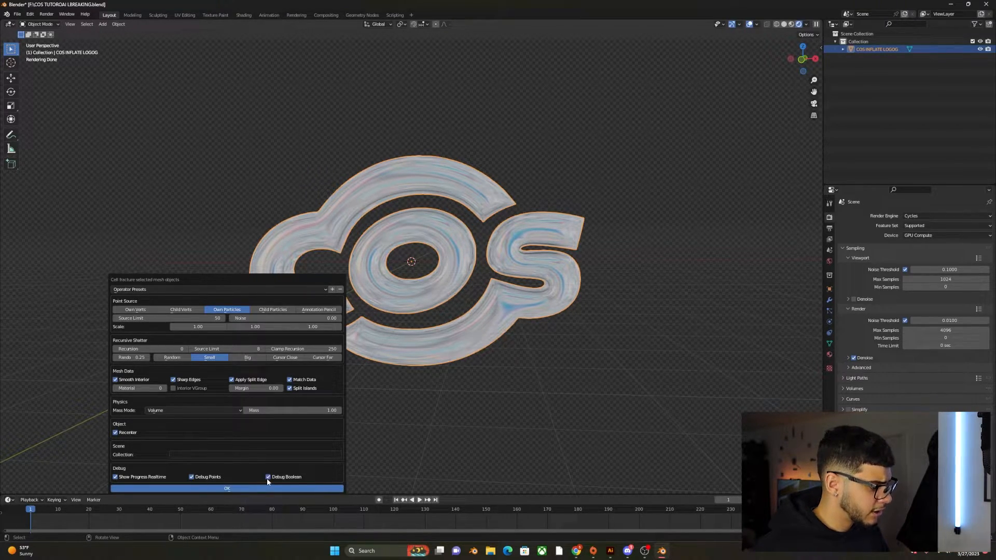
{"action": "left_click", "coordinate": [268, 488]}
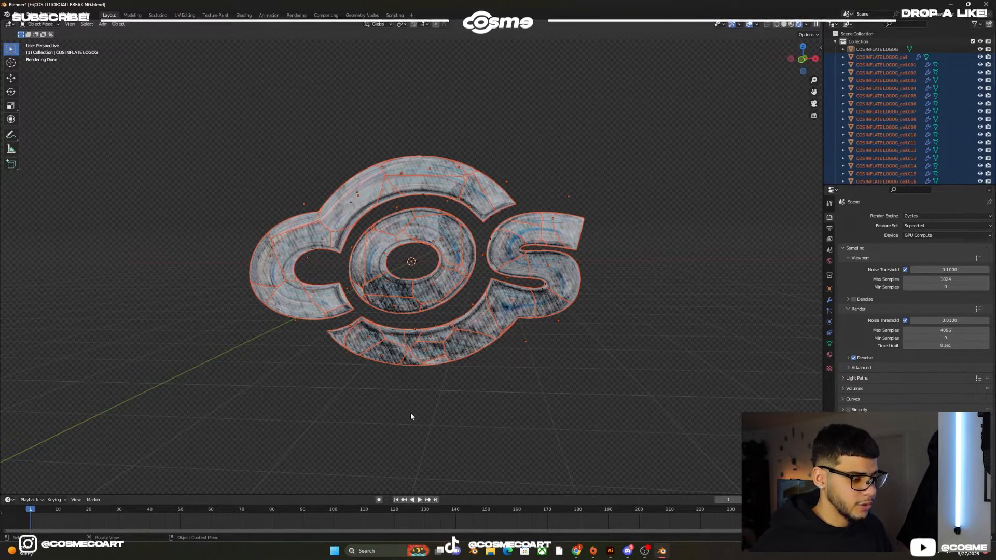
Deselect the fractured pieces and switch the viewport to Solid shading to inspect the cracks.
{"action": "left_click", "coordinate": [712, 138]}
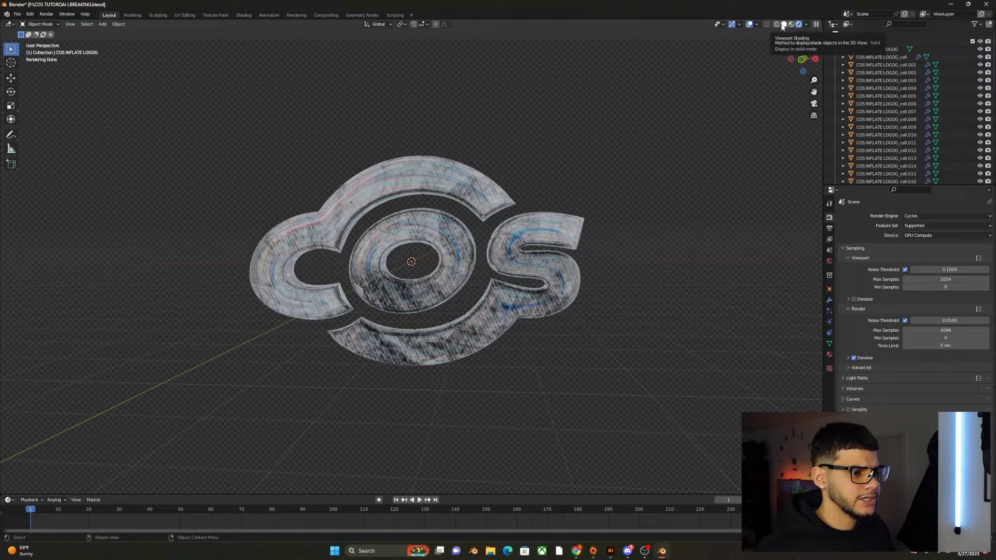
{"action": "left_click", "coordinate": [783, 25]}
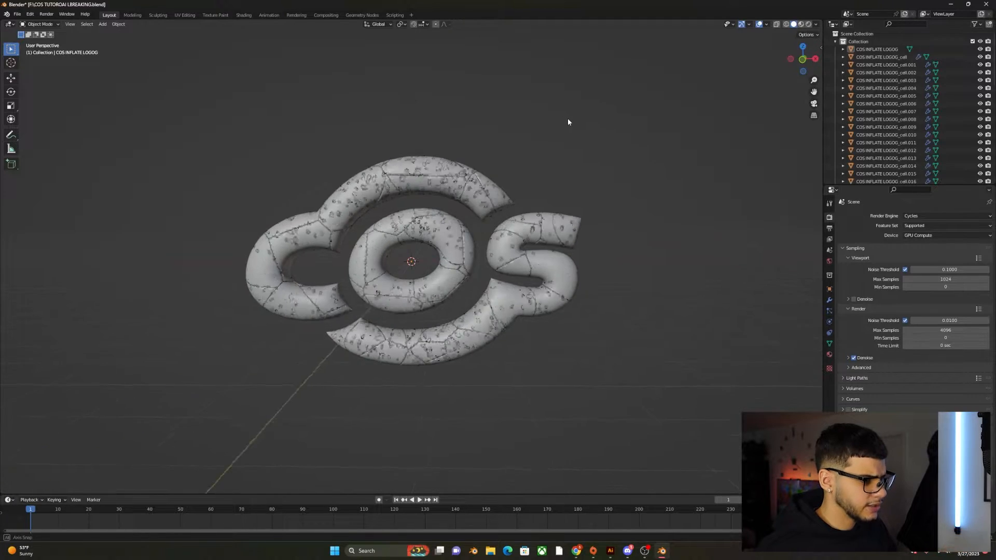
{"action": "left_click_drag", "start_coordinate": [207, 130], "coordinate": [612, 389]}
{"action": "left_click", "coordinate": [612, 389]}
{"action": "scroll", "coordinate": [396, 212], "scroll_direction": "up", "scroll_amount": 2}
{"action": "scroll", "coordinate": [397, 211], "scroll_direction": "up", "scroll_amount": 2}
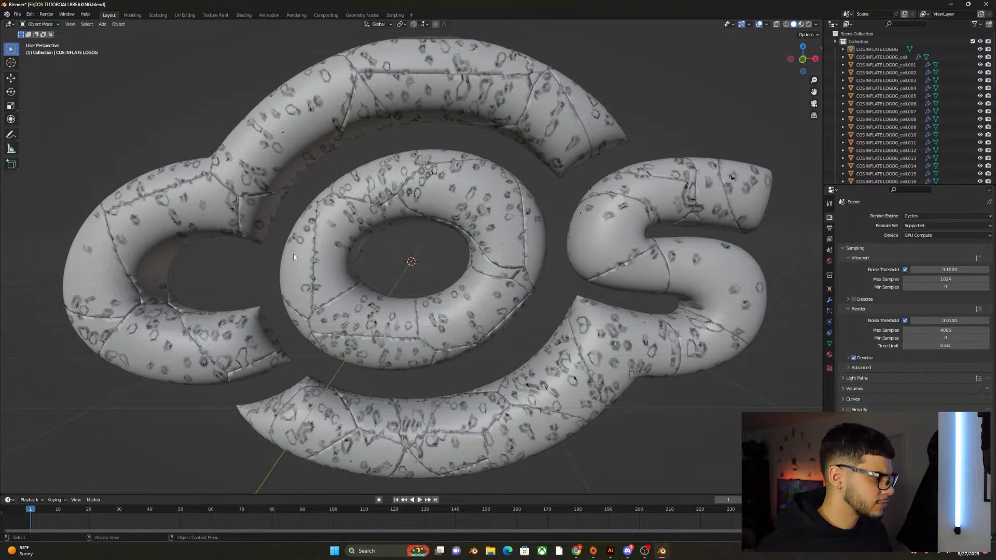
Delete the DebugPoints object around the fractured logo.
{"action": "scroll", "coordinate": [448, 223], "scroll_direction": "down", "scroll_amount": 10}
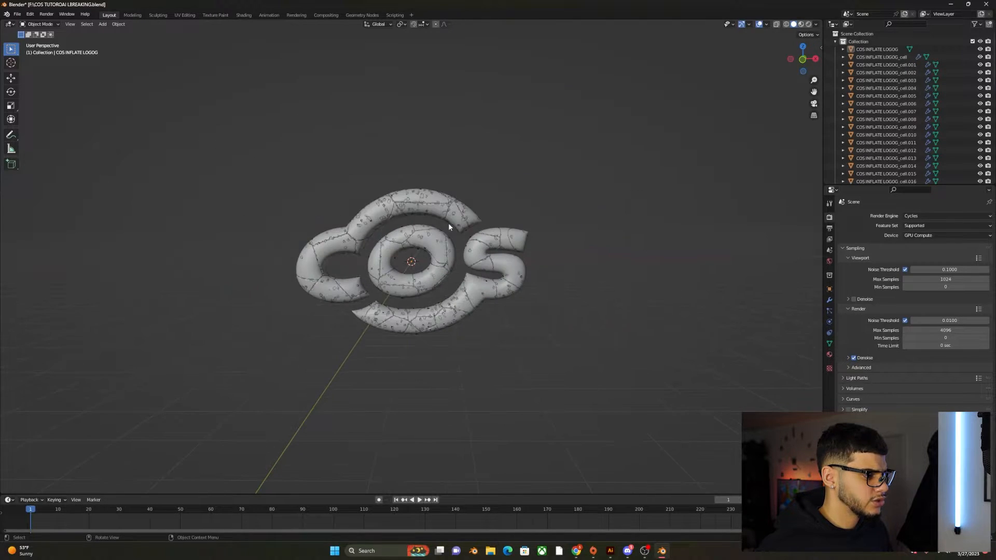
{"action": "scroll", "coordinate": [449, 243], "scroll_direction": "down", "scroll_amount": 2}
{"action": "middle_click_drag", "start_coordinate": [430, 249], "coordinate": [431, 247]}
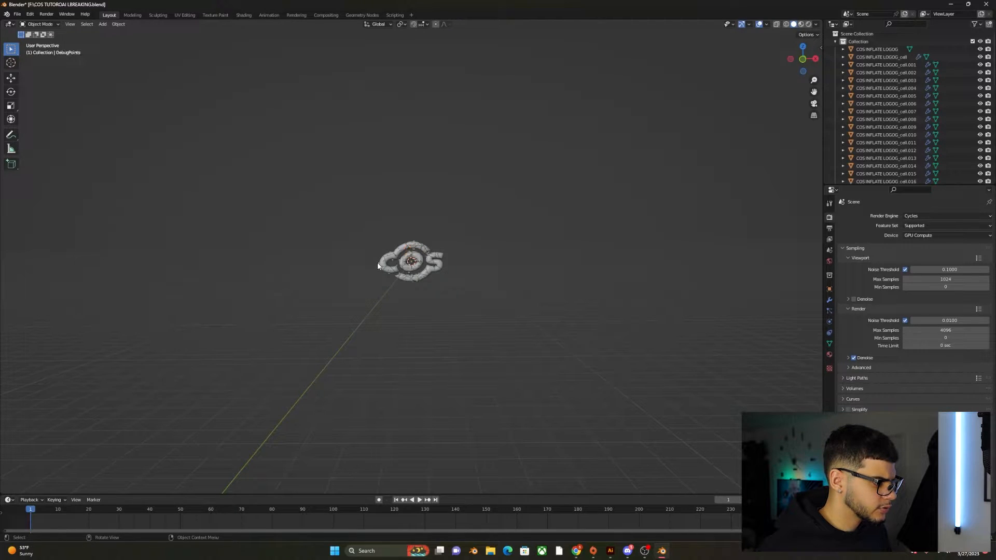
{"action": "scroll", "coordinate": [381, 267], "scroll_direction": "up", "scroll_amount": 9}
{"action": "middle_click_drag", "start_coordinate": [378, 260], "coordinate": [421, 195]}
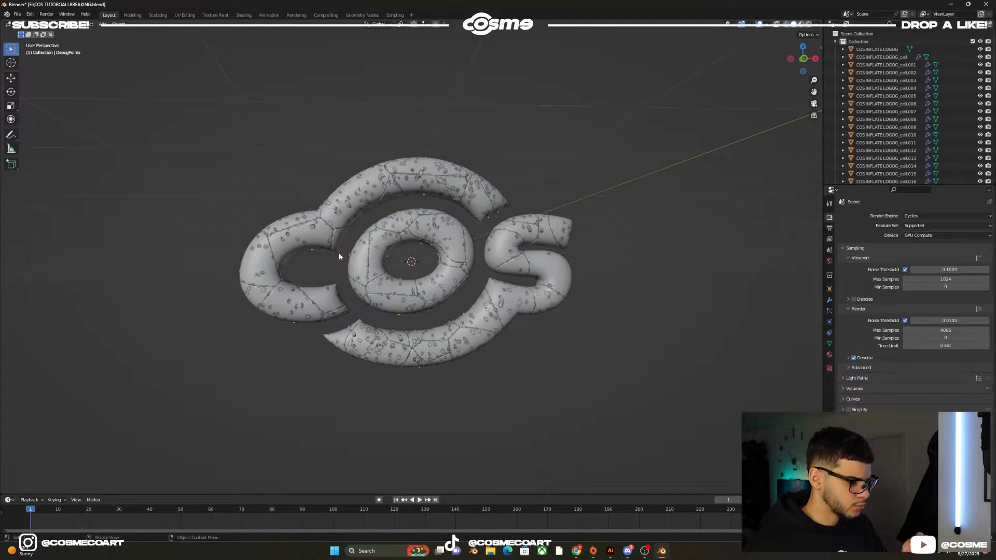
{"action": "key", "text": "Delete"}
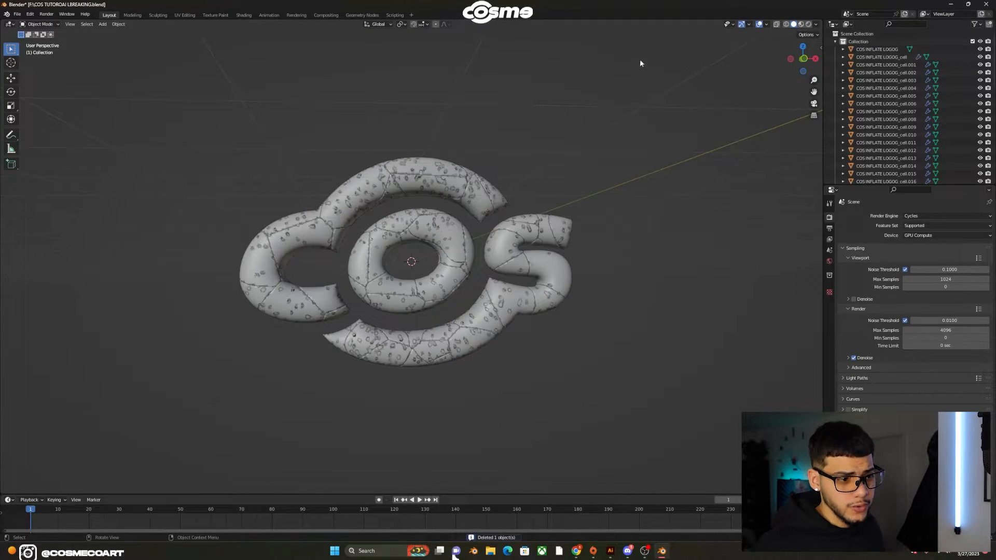
Hide the original COS INFLATE LOGOG object in the viewport and disable it in renders, leaving the fractured cells enabled.
{"action": "left_click", "coordinate": [876, 49]}
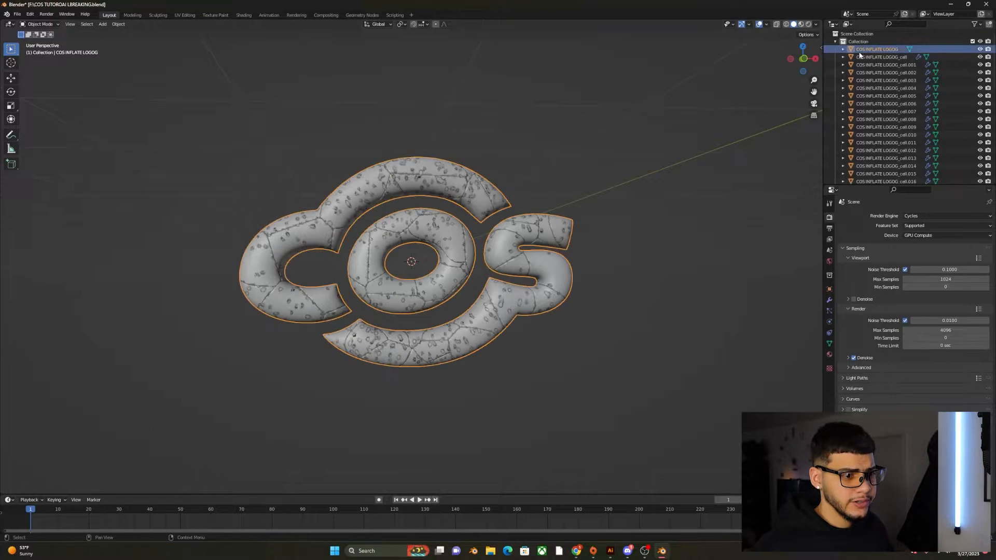
{"action": "left_click", "coordinate": [979, 49]}
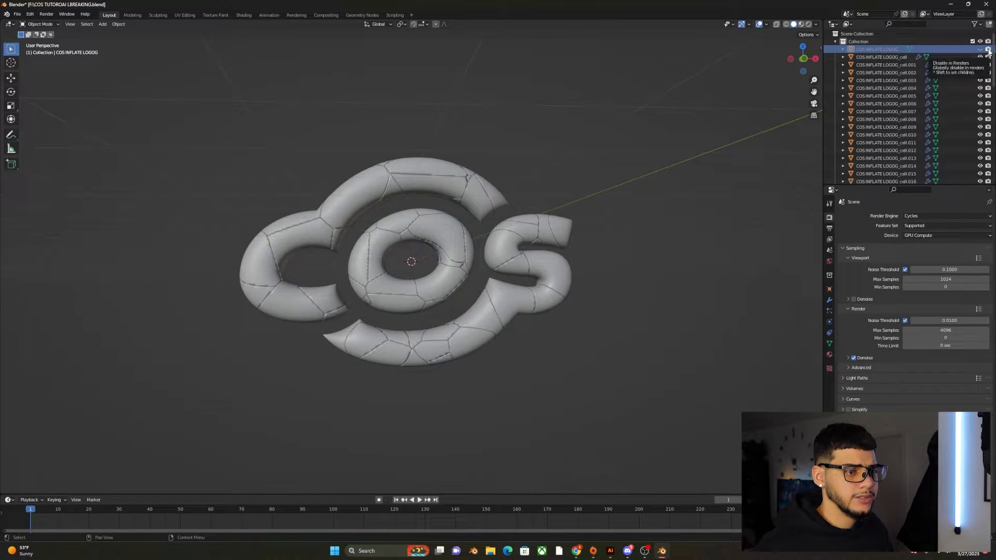
{"action": "left_click", "coordinate": [987, 50]}
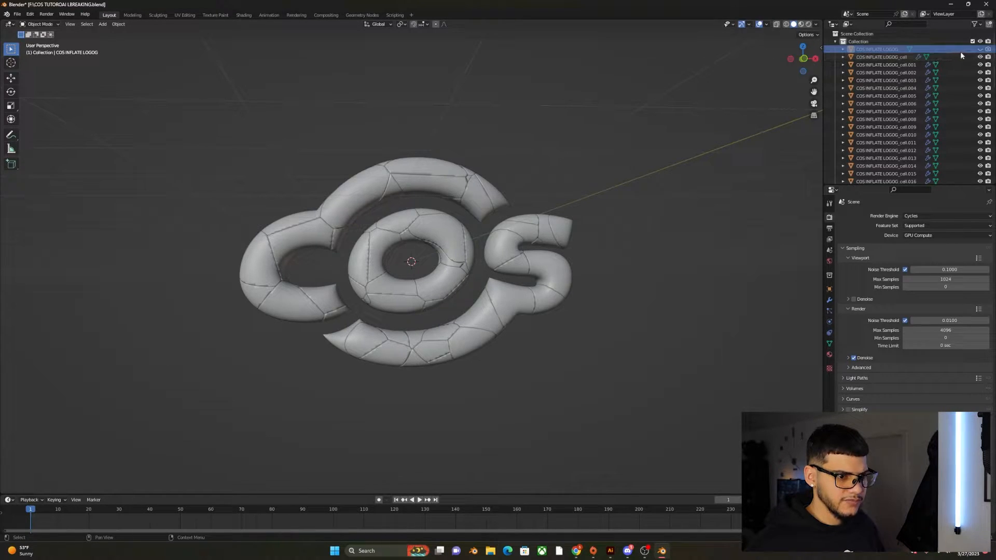
{"action": "left_click", "coordinate": [980, 49]}
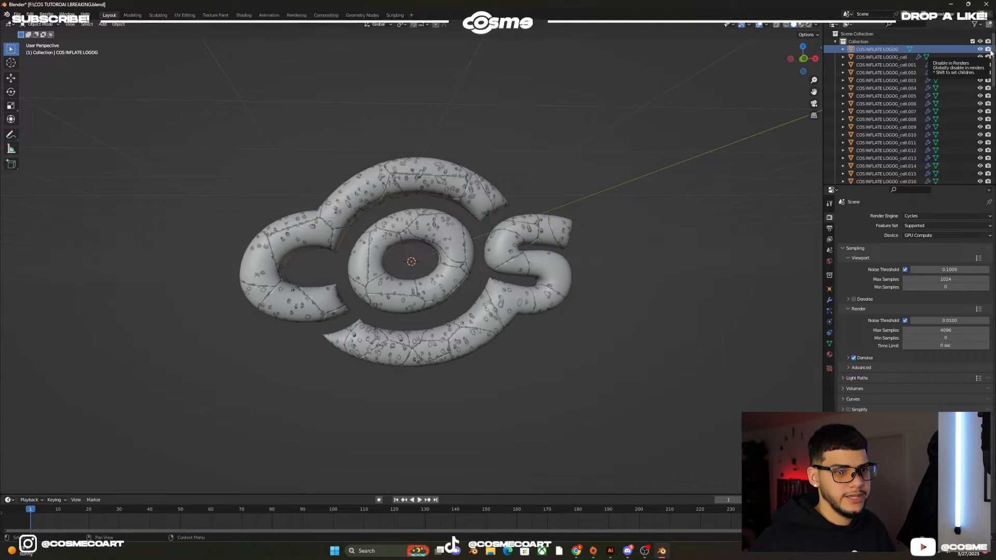
{"action": "left_click", "coordinate": [981, 50]}
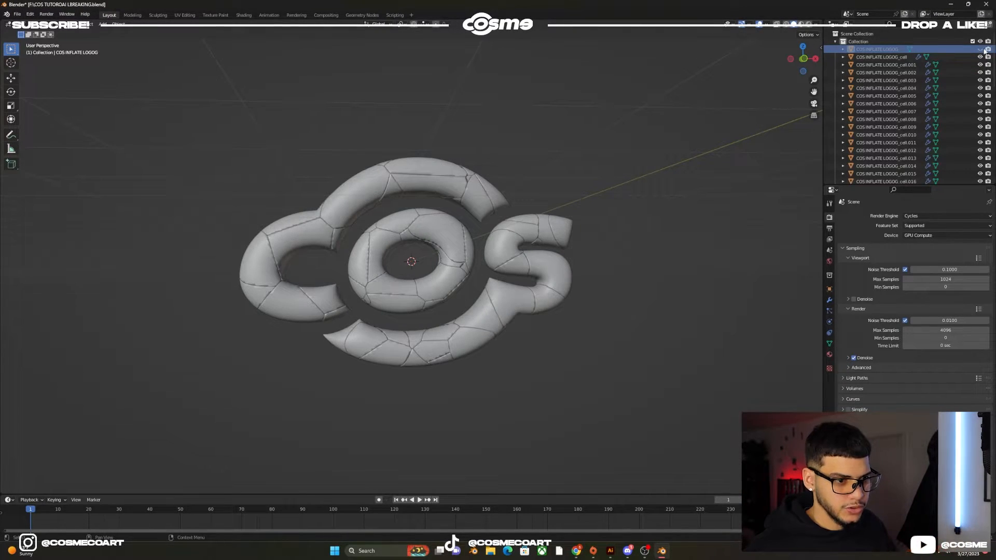
Add an active rigid body to the fractured piece at the top of the logo's upper arc.
{"action": "middle_click_drag", "start_coordinate": [605, 180], "coordinate": [600, 182]}
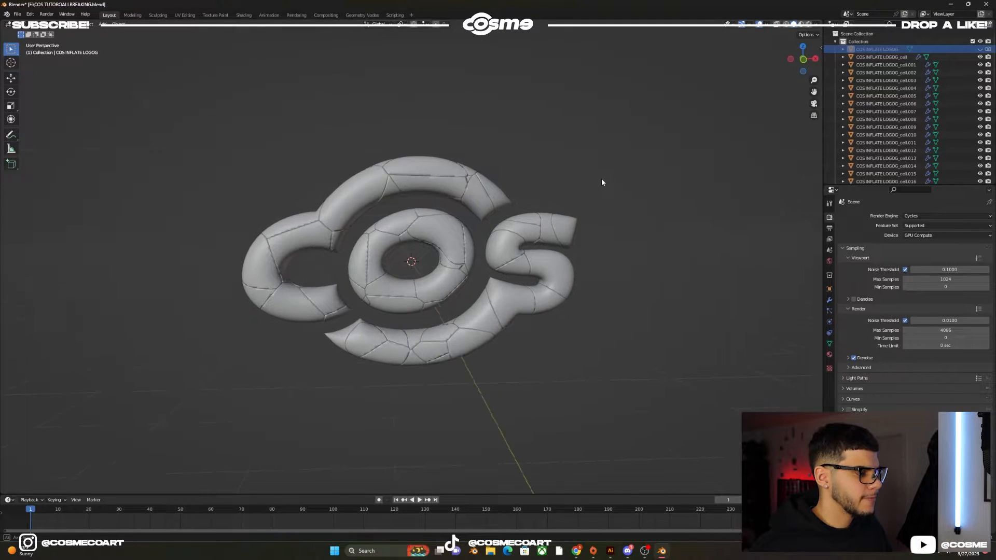
{"action": "left_click", "coordinate": [435, 160]}
{"action": "middle_click_drag", "start_coordinate": [435, 158], "coordinate": [433, 159]}
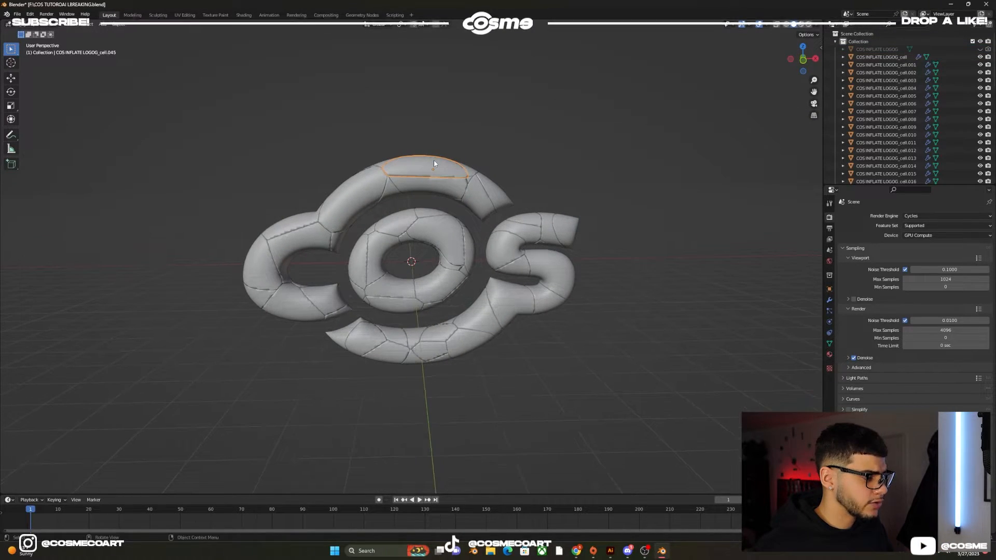
{"action": "left_click", "coordinate": [440, 103]}
{"action": "left_click", "coordinate": [425, 159]}
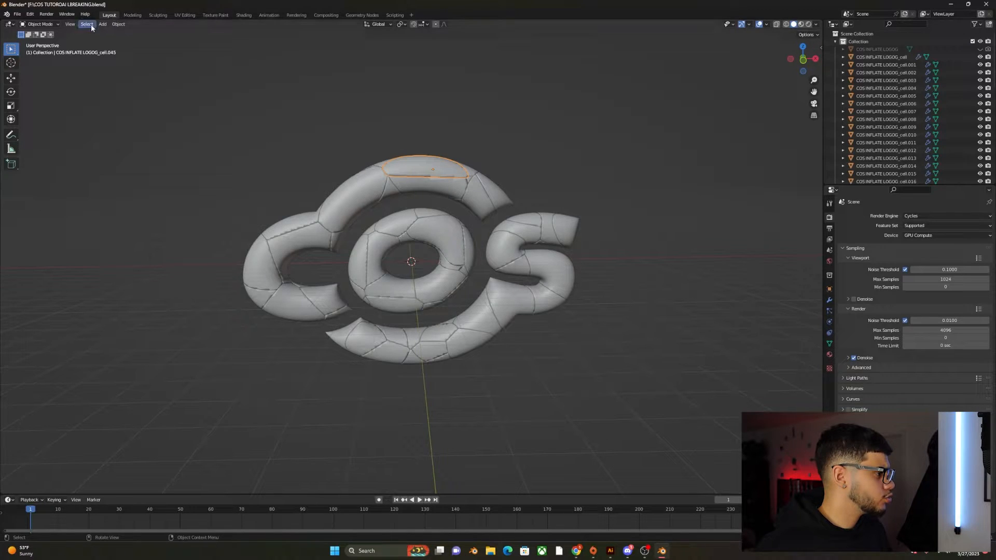
{"action": "left_click", "coordinate": [118, 24]}
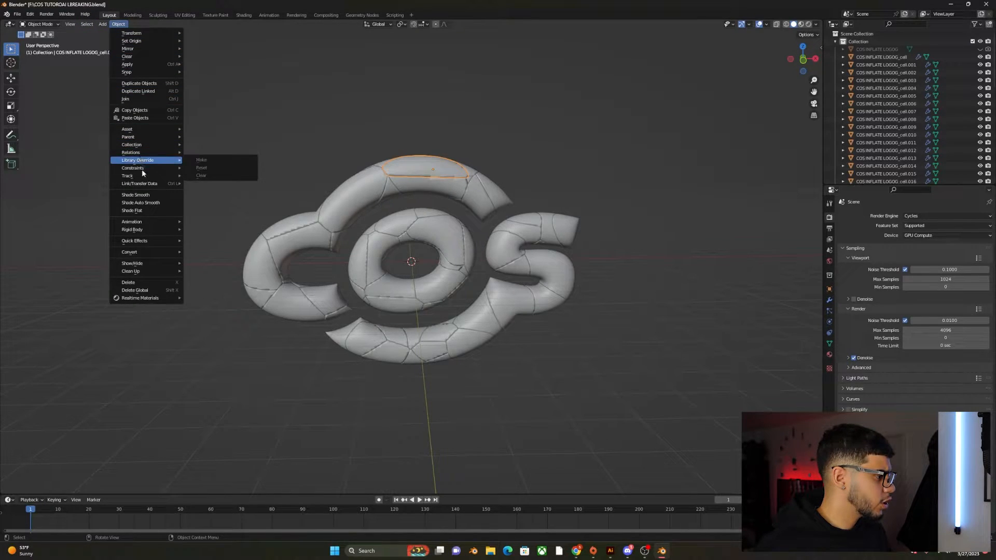
{"action": "mouse_move", "coordinate": [138, 229]}
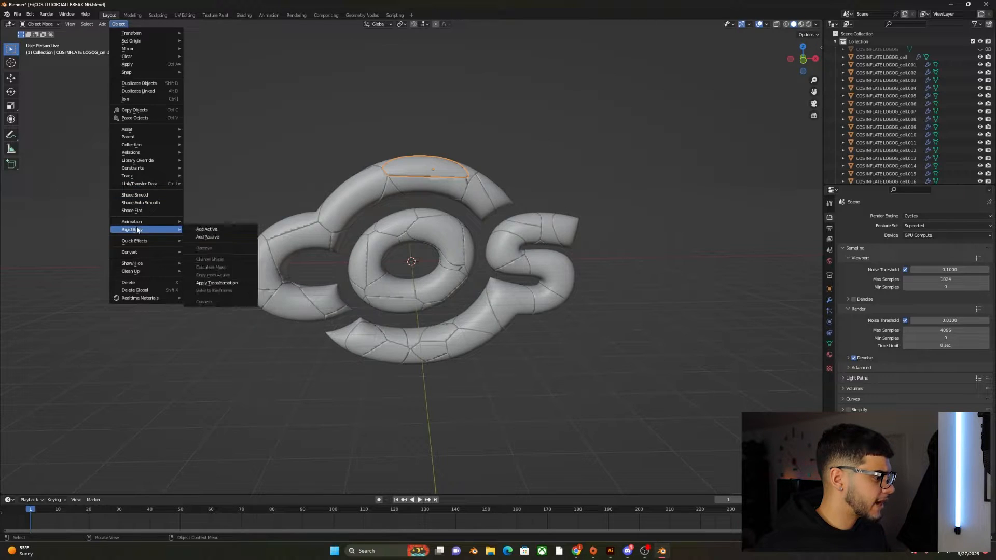
{"action": "left_click", "coordinate": [214, 230]}
{"action": "scroll", "coordinate": [238, 171], "scroll_direction": "down", "scroll_amount": 1}
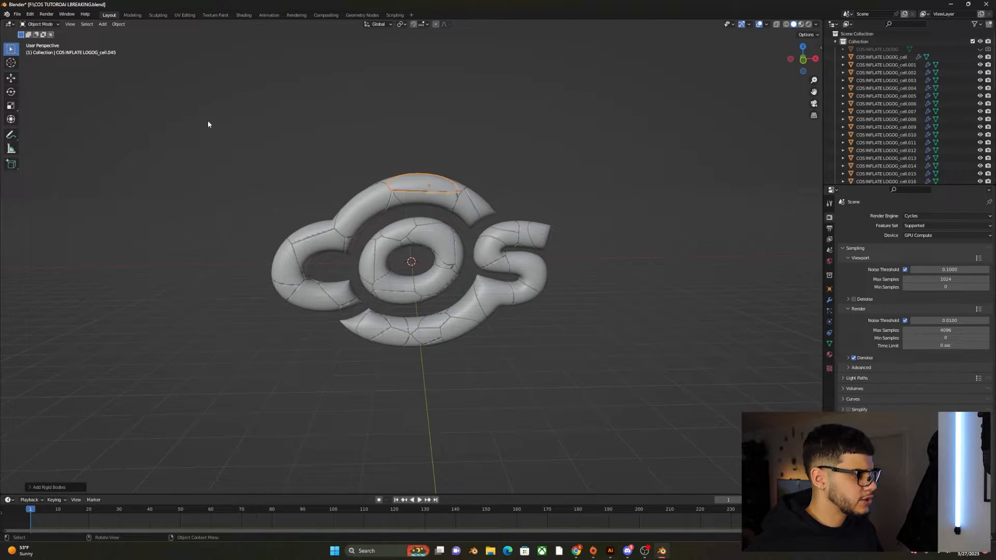
Select all fractured pieces, extend the active piece's rigid body physics to them, play the simulation and return to frame 0.
{"action": "left_click_drag", "start_coordinate": [194, 101], "coordinate": [659, 416]}
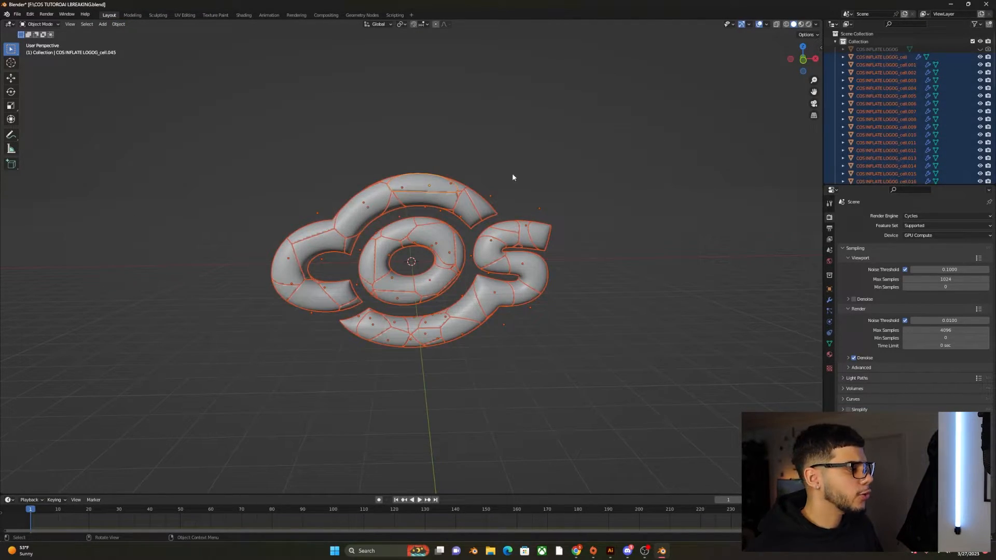
{"action": "left_click", "coordinate": [119, 24]}
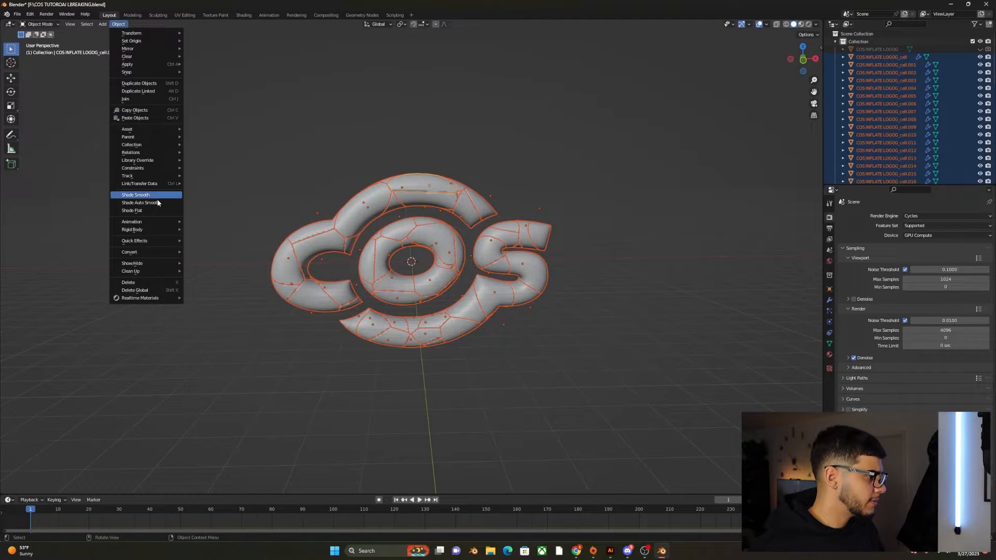
{"action": "mouse_move", "coordinate": [154, 229]}
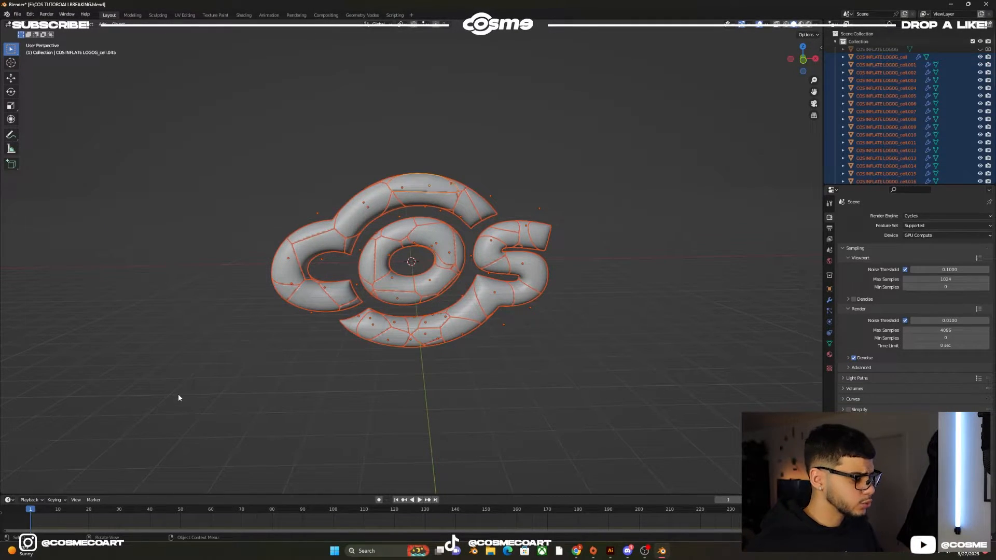
{"action": "key", "text": "space"}
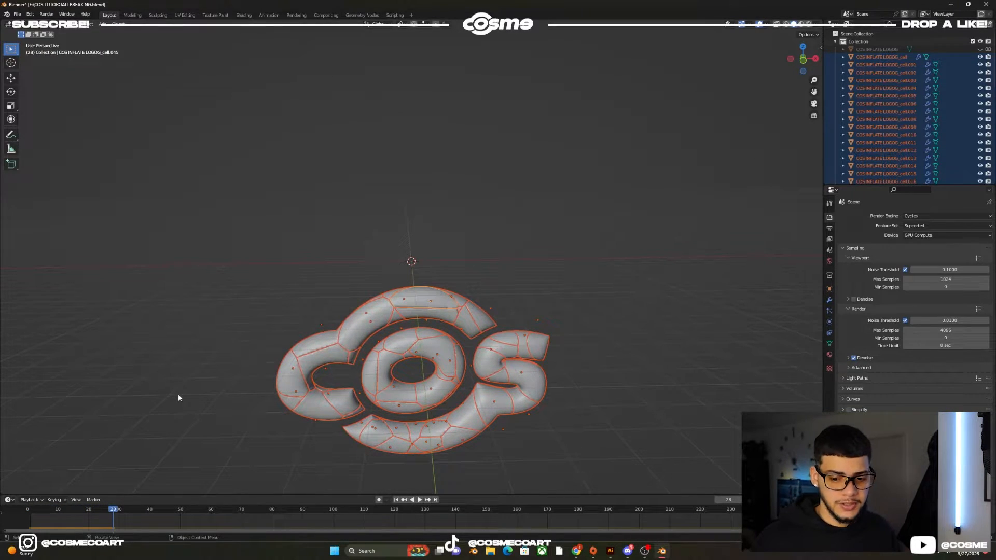
{"action": "left_click_drag", "start_coordinate": [116, 511], "coordinate": [27, 508]}
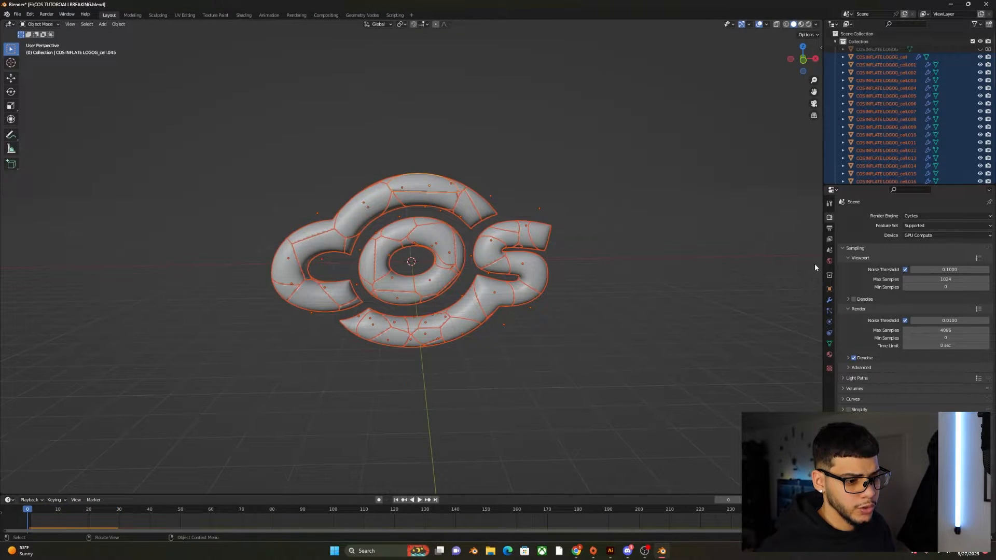
Disable gravity in the scene settings, play the simulation to check the pieces, and return to frame 0.
{"action": "left_click", "coordinate": [829, 251]}
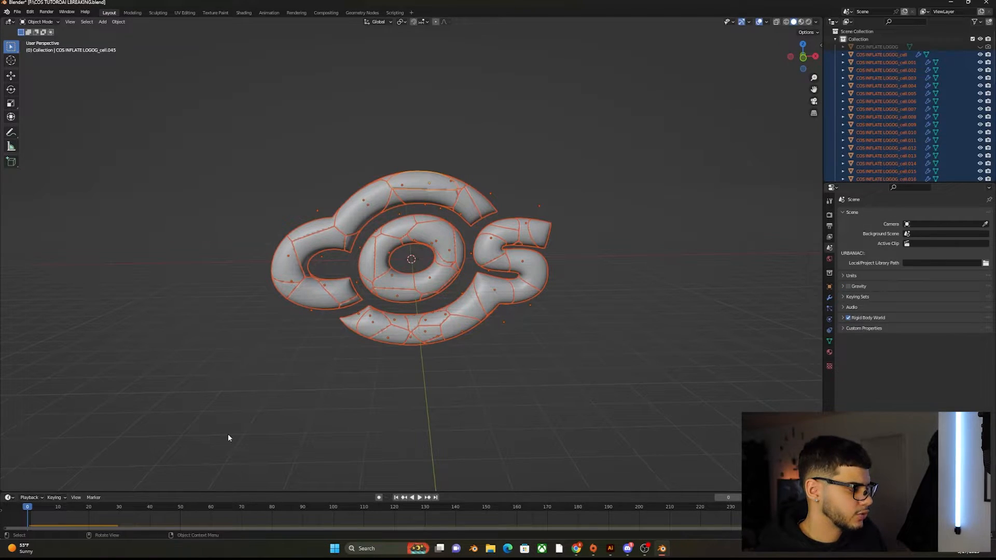
{"action": "key", "text": "space"}
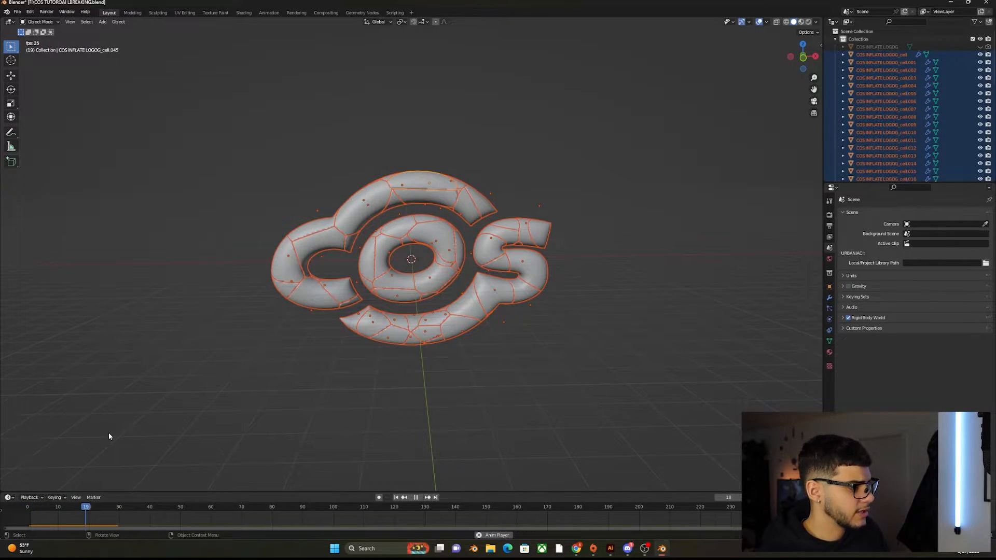
{"action": "left_click_drag", "start_coordinate": [122, 513], "coordinate": [8, 510]}
Add a Force type force field and move it just above the letter S of the logo.
{"action": "key", "text": "shift+a"}
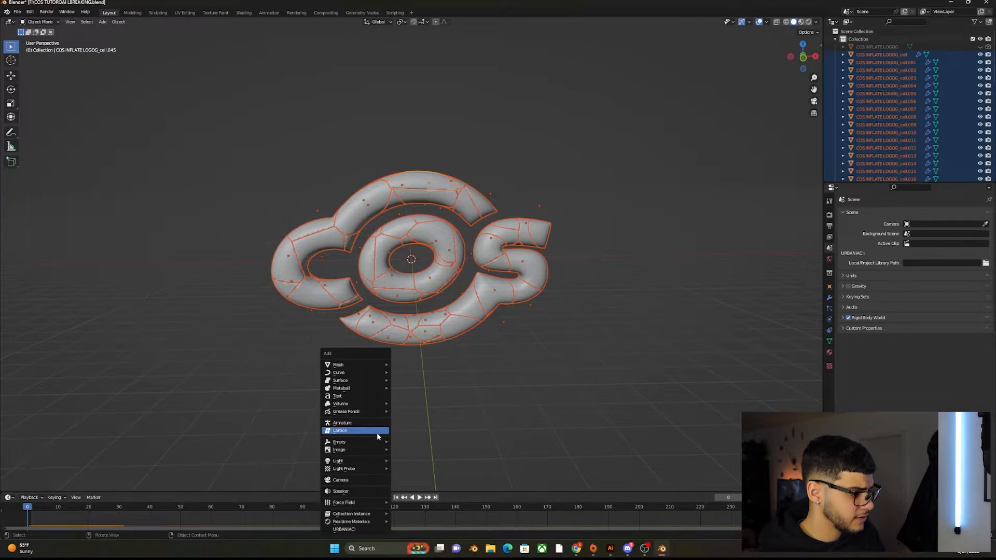
{"action": "mouse_move", "coordinate": [358, 503]}
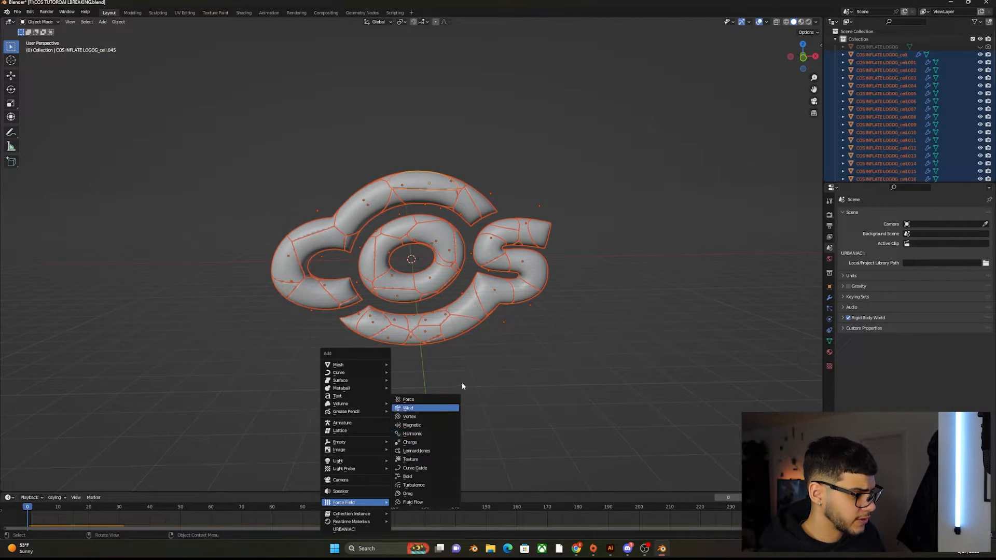
{"action": "left_click", "coordinate": [437, 399]}
{"action": "middle_click_drag", "start_coordinate": [469, 294], "coordinate": [483, 296]}
{"action": "key", "text": "g"}
{"action": "left_click", "coordinate": [583, 234]}
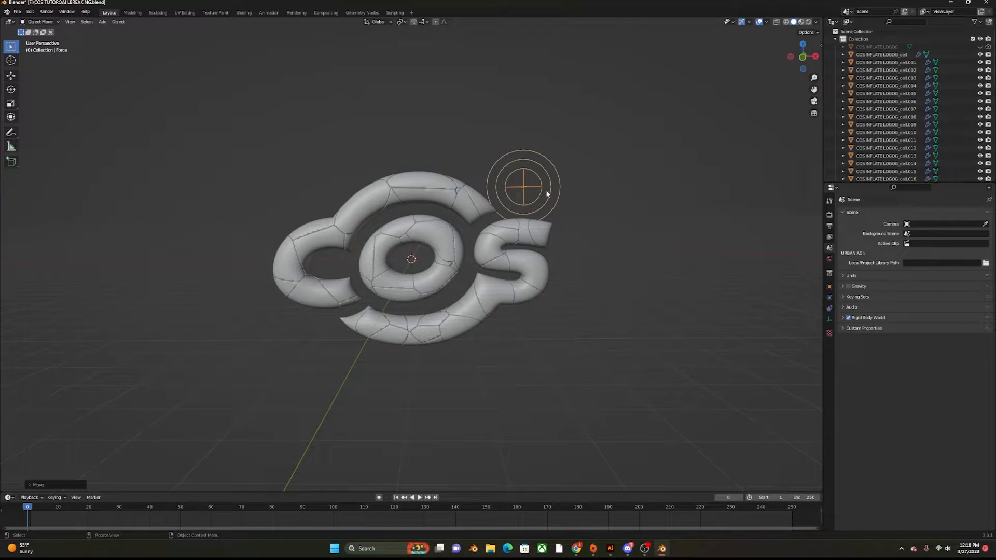
Set the force field's strength to 10000 in its physics settings.
{"action": "left_click", "coordinate": [828, 298]}
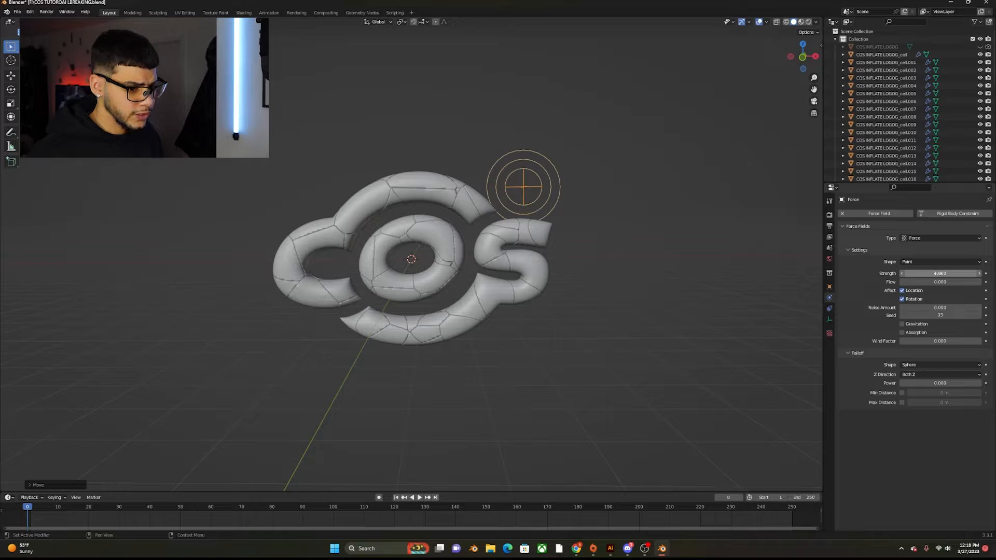
{"action": "left_click", "coordinate": [932, 274]}
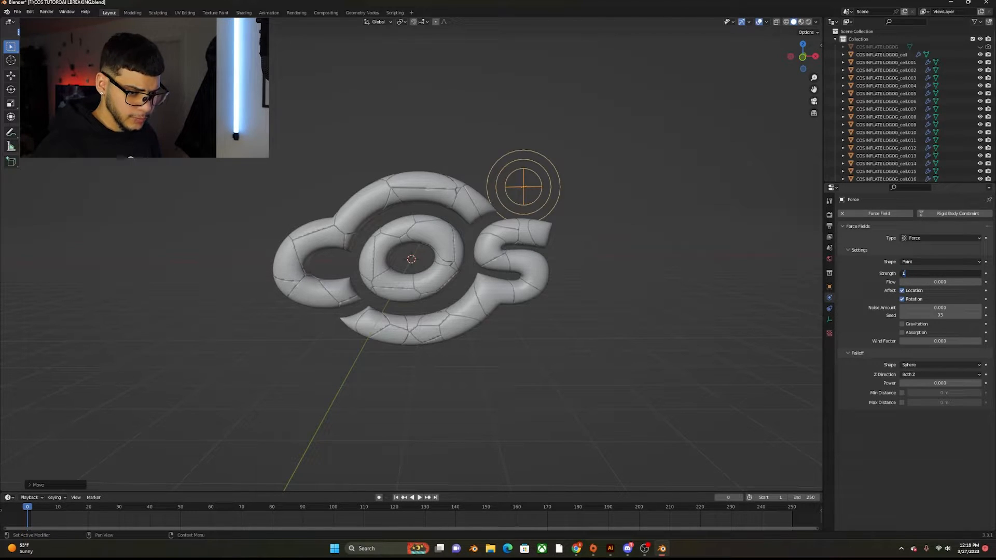
{"action": "type", "text": "10000"}
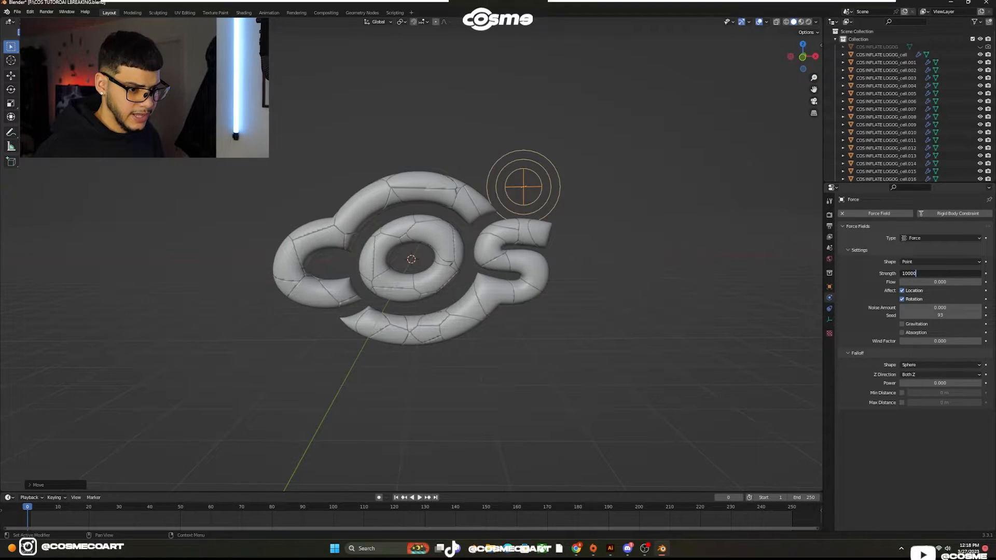
{"action": "key", "text": "Return"}
Play the breaking simulation twice from the start to check the blast, returning to frame 0 each time.
{"action": "key", "text": "space"}
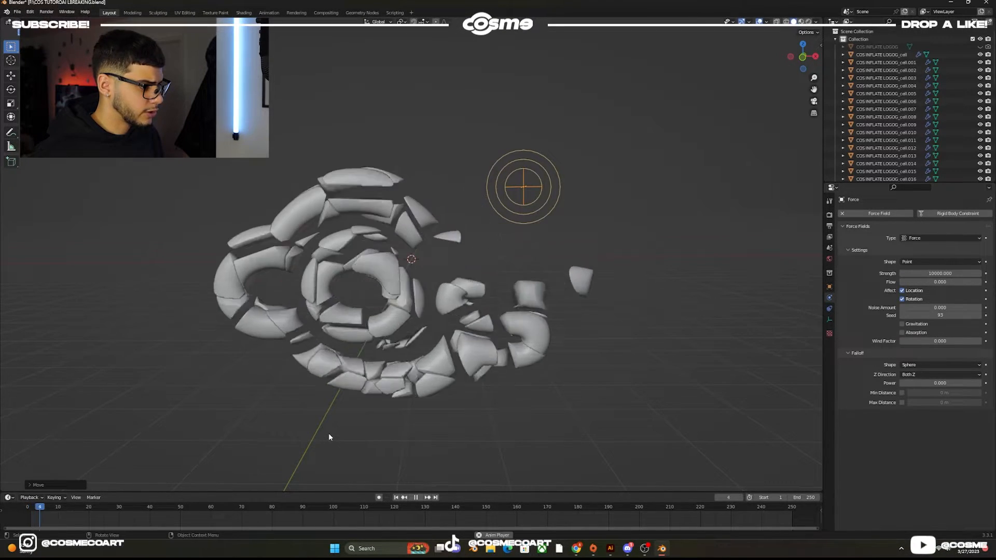
{"action": "key", "text": "space"}
{"action": "left_click_drag", "start_coordinate": [73, 510], "coordinate": [28, 504]}
{"action": "key", "text": "space"}
{"action": "key", "text": "space"}
{"action": "left_click_drag", "start_coordinate": [68, 510], "coordinate": [28, 512]}
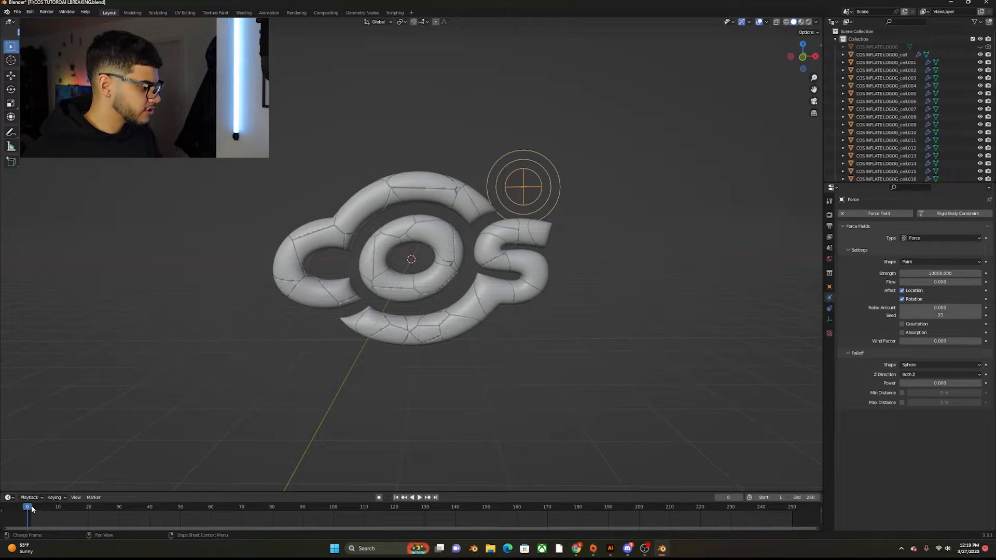
Set the force field's strength to 0 and keyframe it at frames 0 and 10.
{"action": "left_click", "coordinate": [953, 274]}
{"action": "key", "text": "Return"}
{"action": "left_click", "coordinate": [986, 274]}
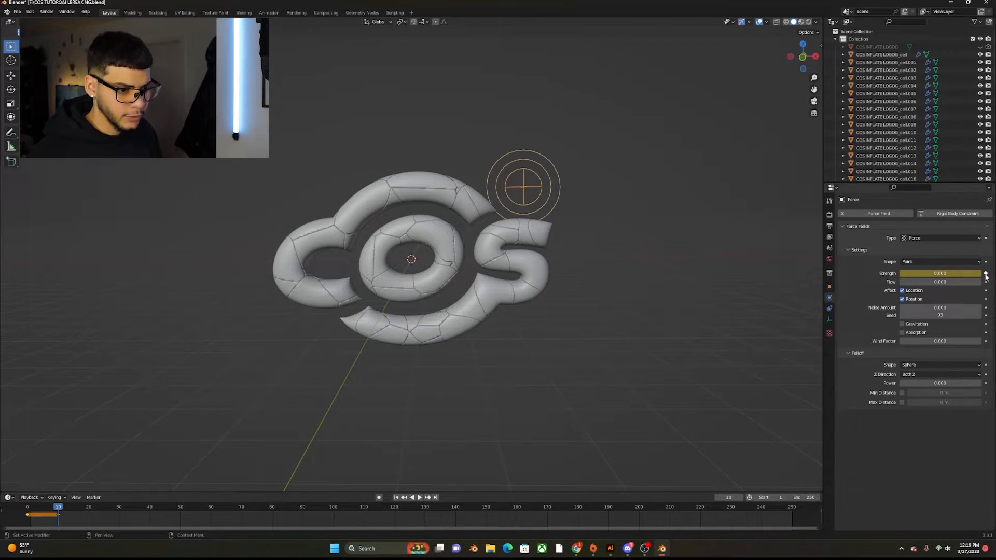
Keyframe the force field's strength at 5000 on frame 20, play the simulation and scrub back through the break.
{"action": "left_click", "coordinate": [33, 513]}
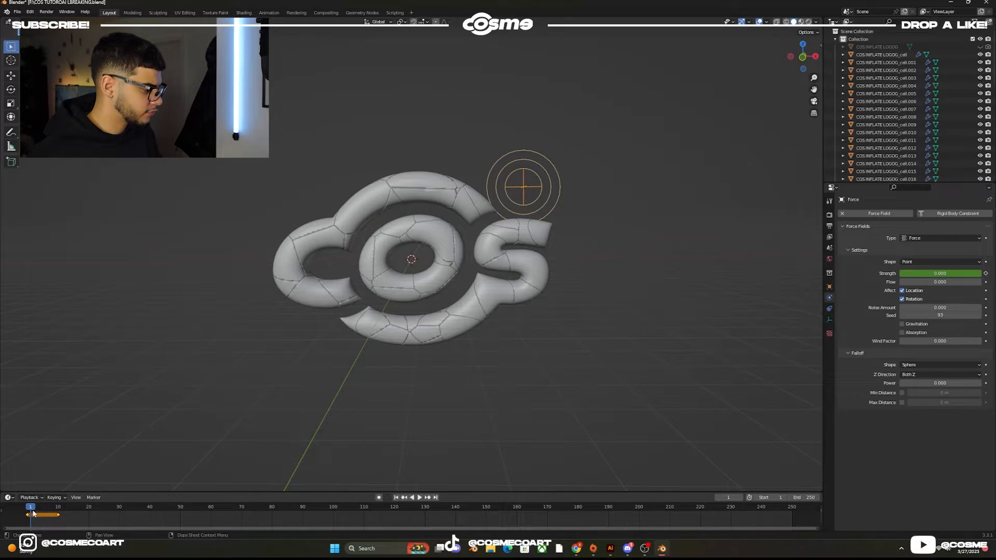
{"action": "key", "text": "space"}
{"action": "double_click", "coordinate": [955, 273]}
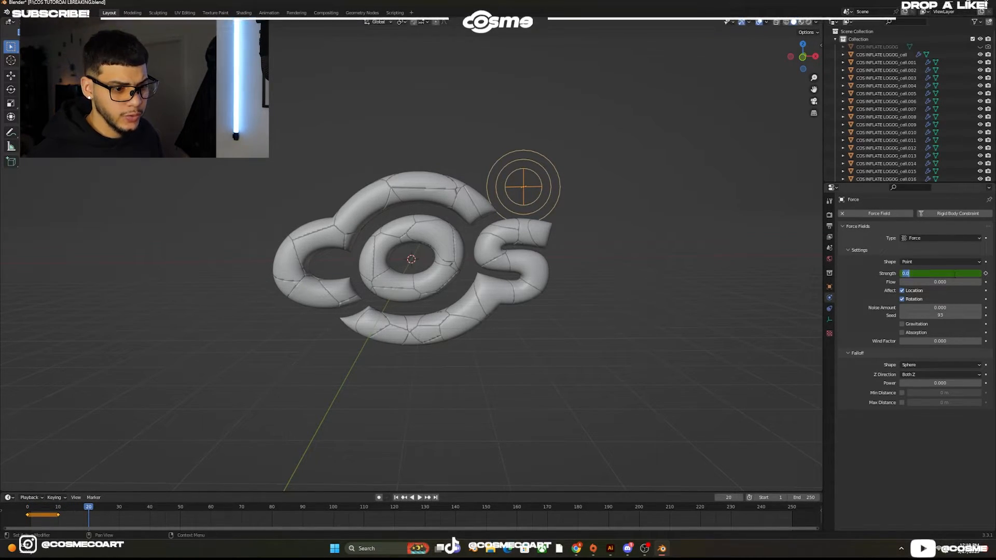
{"action": "type", "text": "500"}
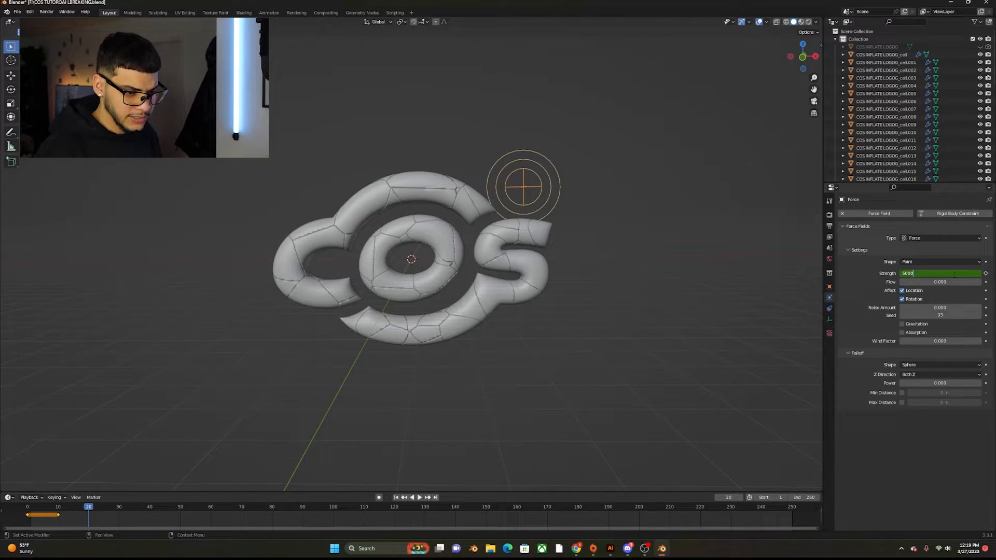
{"action": "key", "text": "Return"}
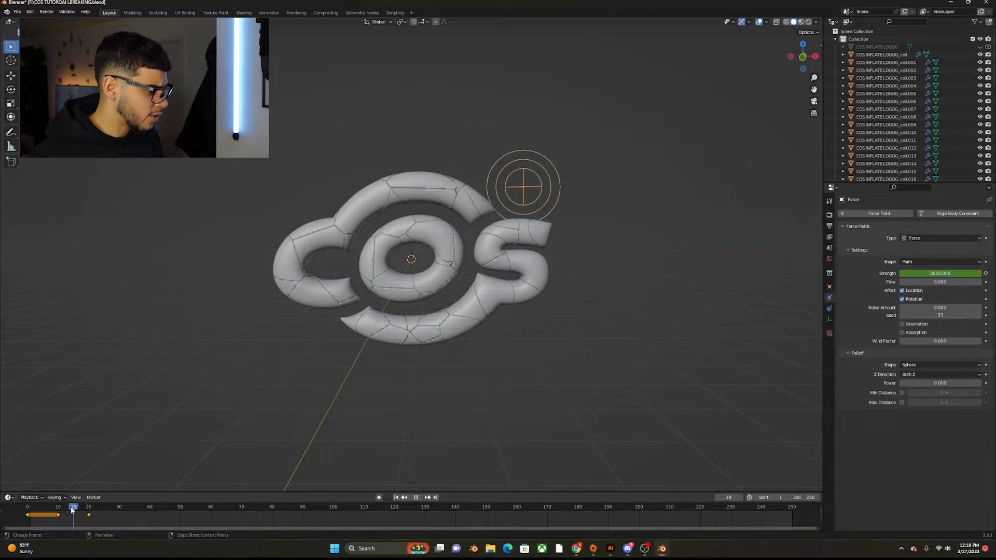
{"action": "key", "text": "space"}
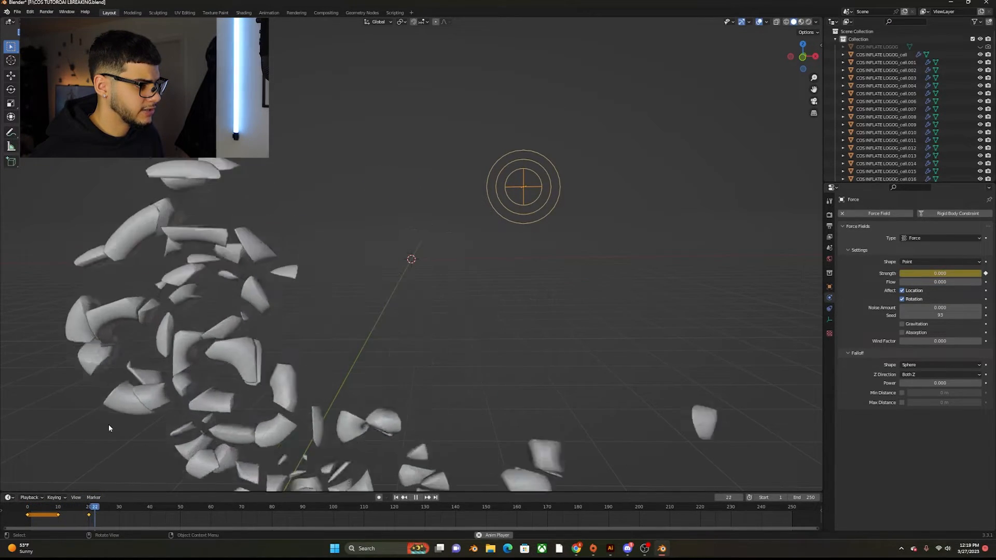
{"action": "left_click_drag", "start_coordinate": [133, 507], "coordinate": [75, 514]}
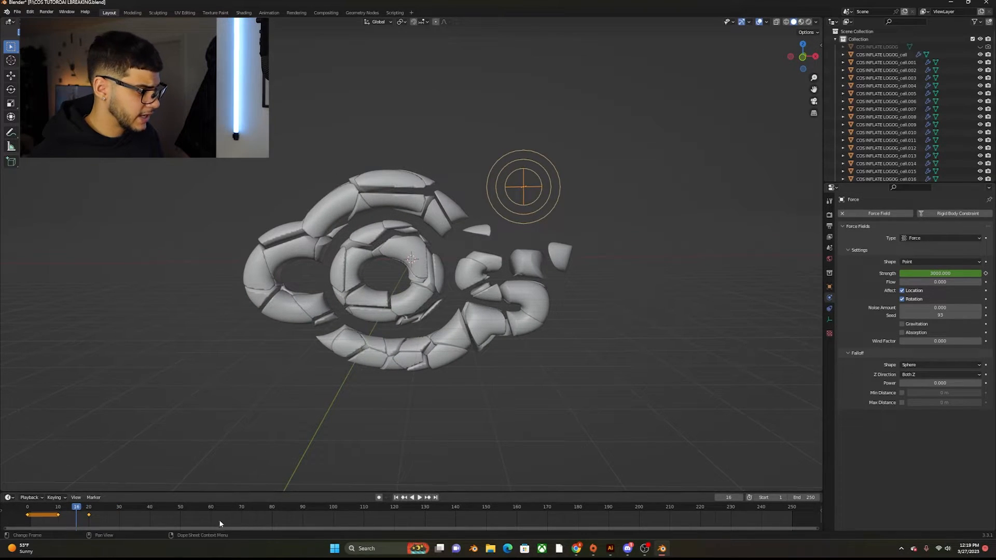
Set the force field's strength to 1000 at frame 20 and update its keyframe.
{"action": "left_click_drag", "start_coordinate": [75, 511], "coordinate": [88, 513]}
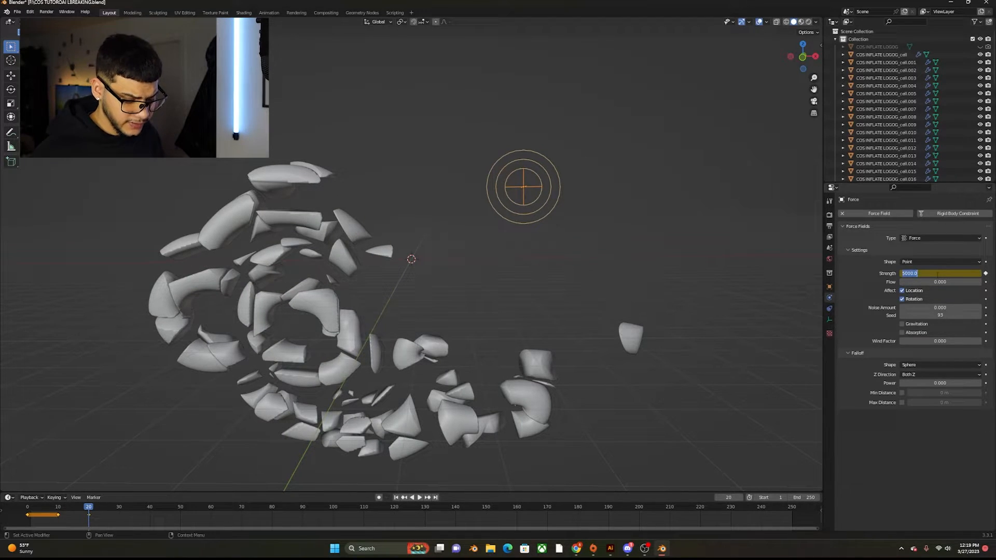
{"action": "key", "text": "Return"}
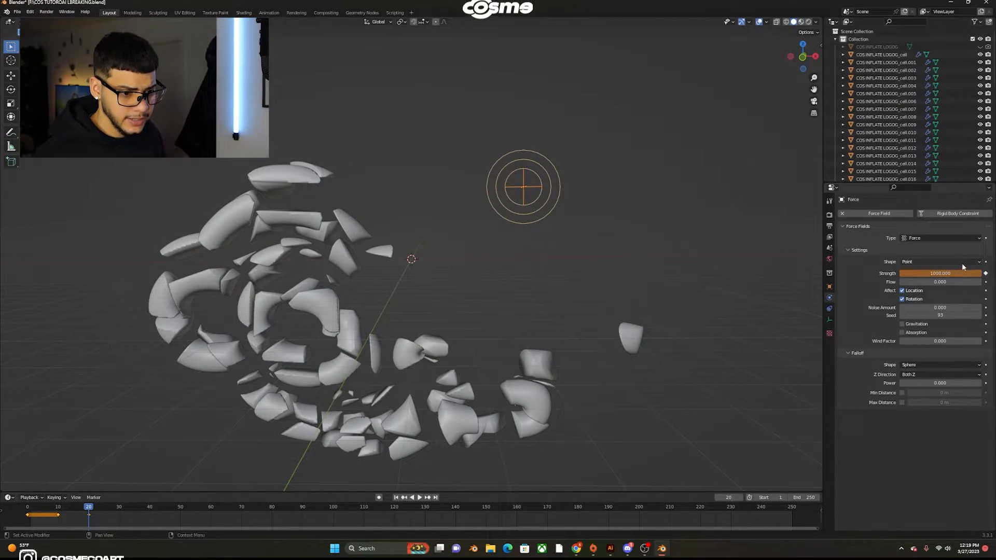
{"action": "left_click", "coordinate": [985, 274]}
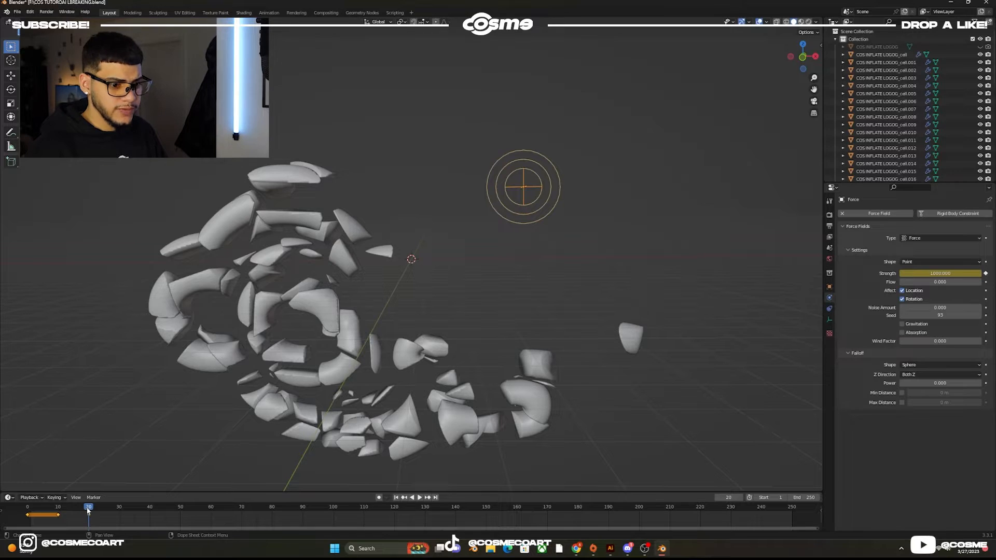
Replay the simulation from the start to check how the pieces break with the reduced force, and scrub back.
{"action": "left_click_drag", "start_coordinate": [88, 511], "coordinate": [28, 511]}
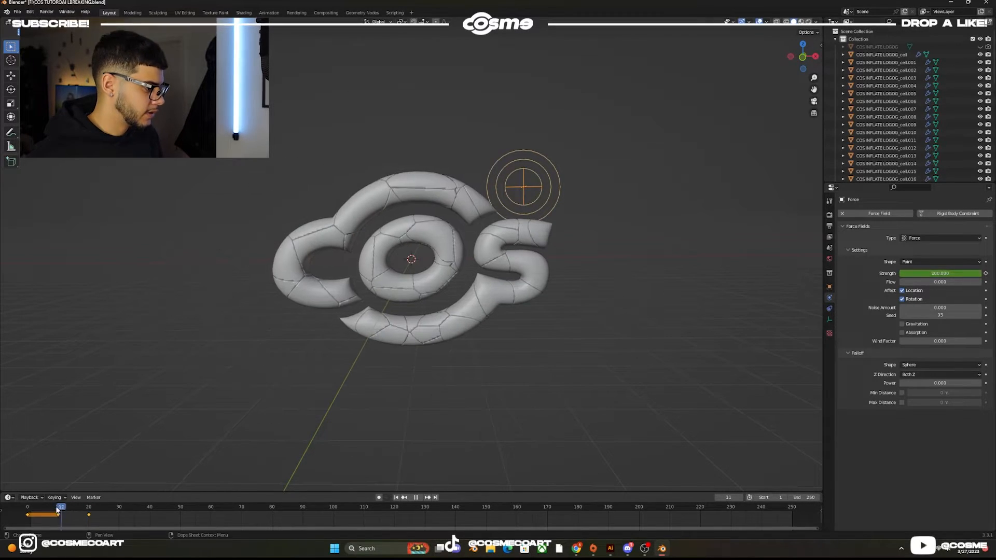
{"action": "key", "text": "space"}
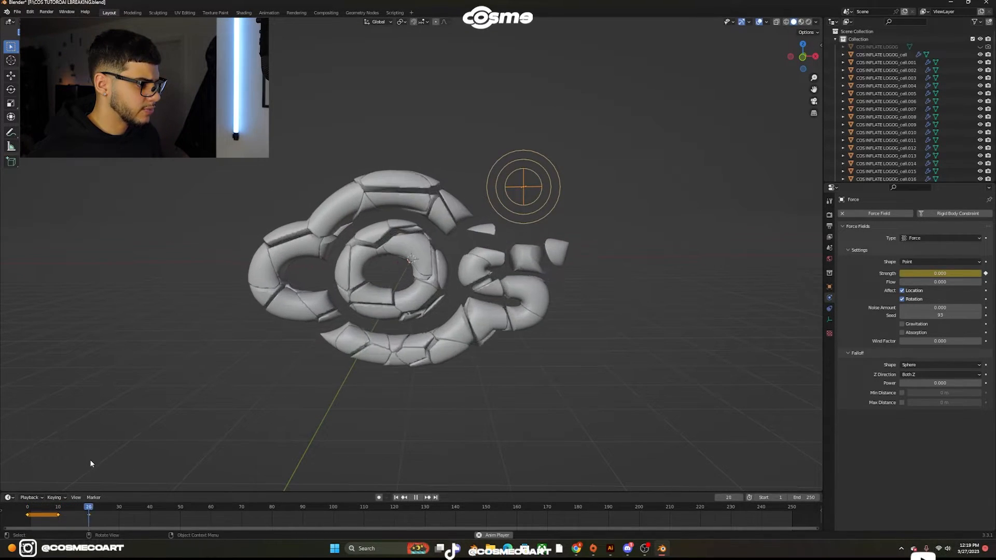
{"action": "key", "text": "shift+Left"}
{"action": "key", "text": "space"}
{"action": "key", "text": "space"}
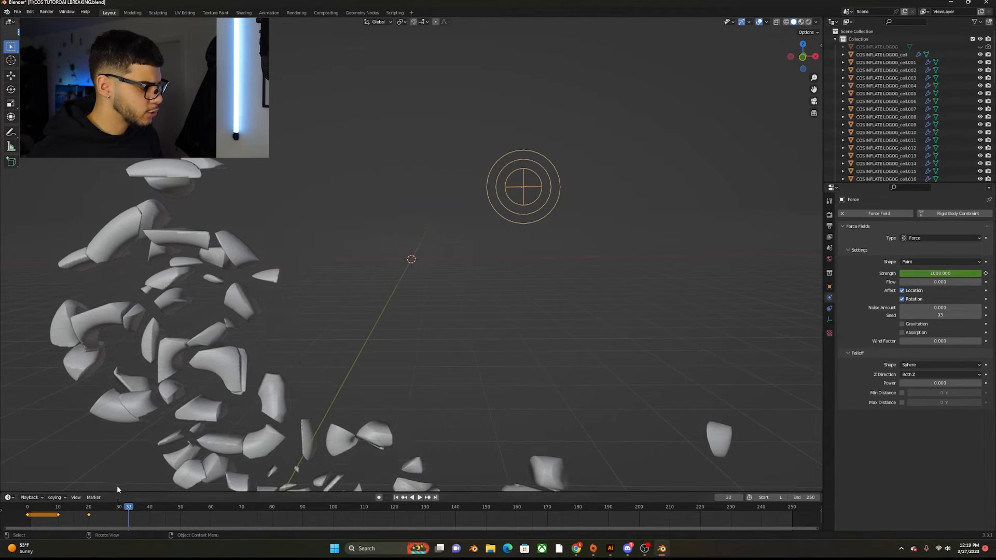
{"action": "left_click_drag", "start_coordinate": [124, 508], "coordinate": [50, 514]}
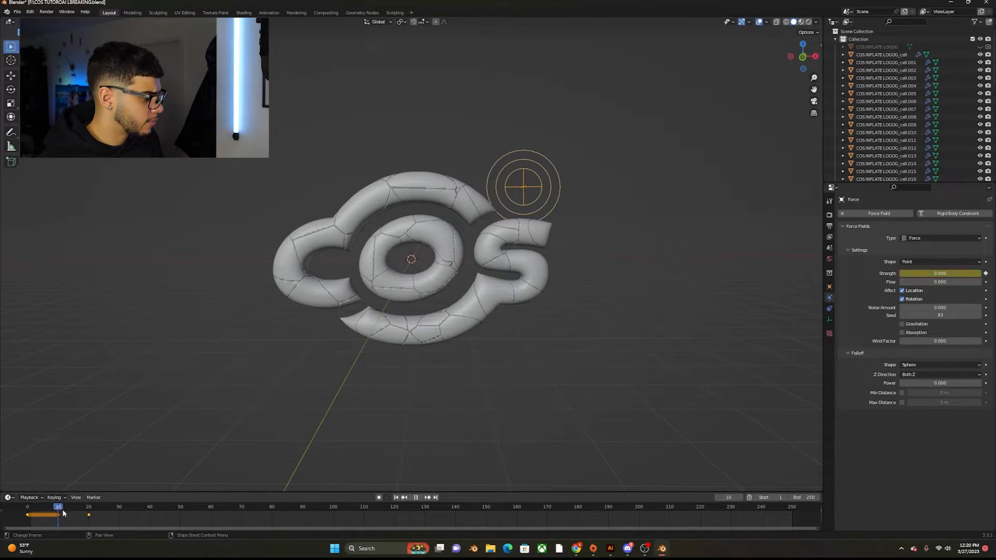
Enable the force field's falloff distances, set minimum to 0.4 m and maximum to 0.89 m, and replay the simulation.
{"action": "left_click_drag", "start_coordinate": [62, 513], "coordinate": [71, 514]}
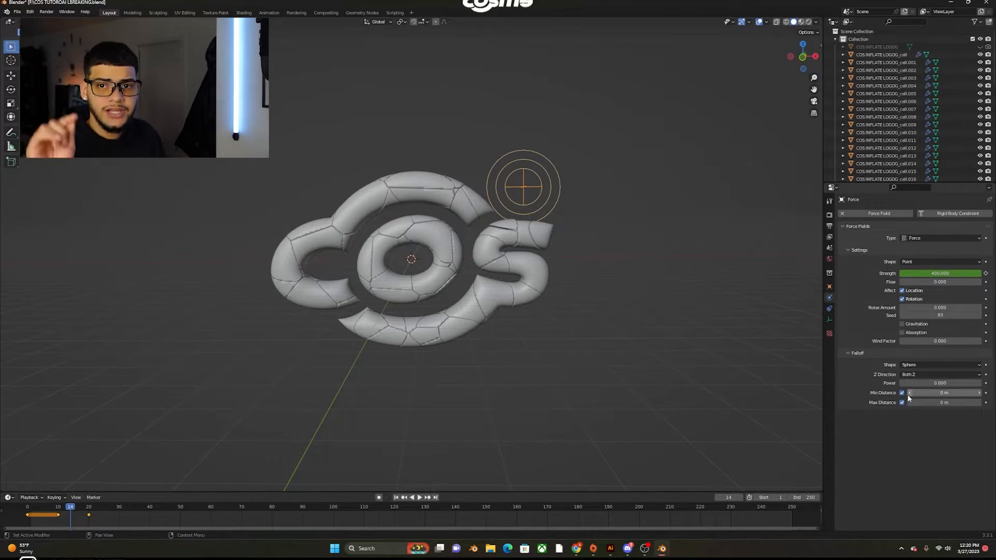
{"action": "left_click", "coordinate": [944, 402]}
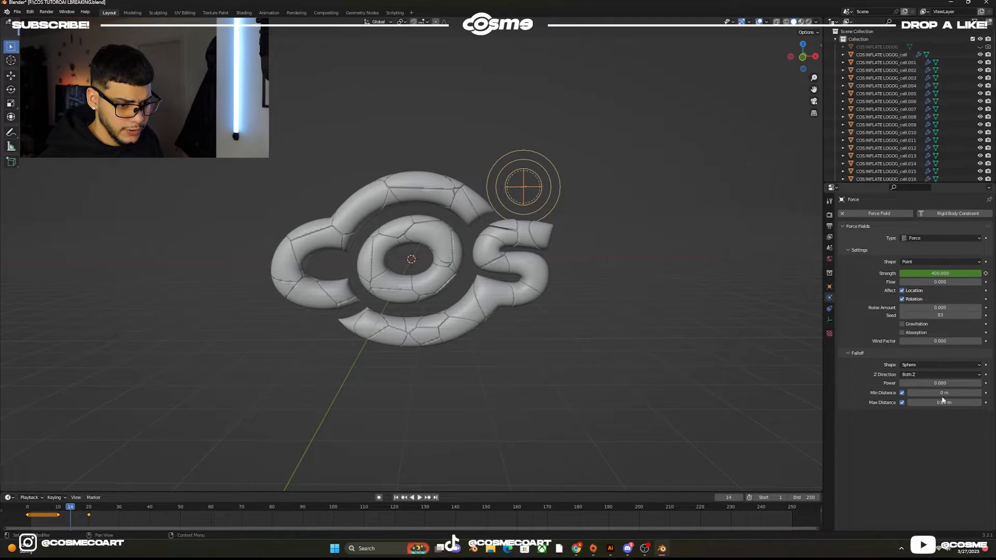
{"action": "left_click_drag", "start_coordinate": [944, 393], "coordinate": [968, 393]}
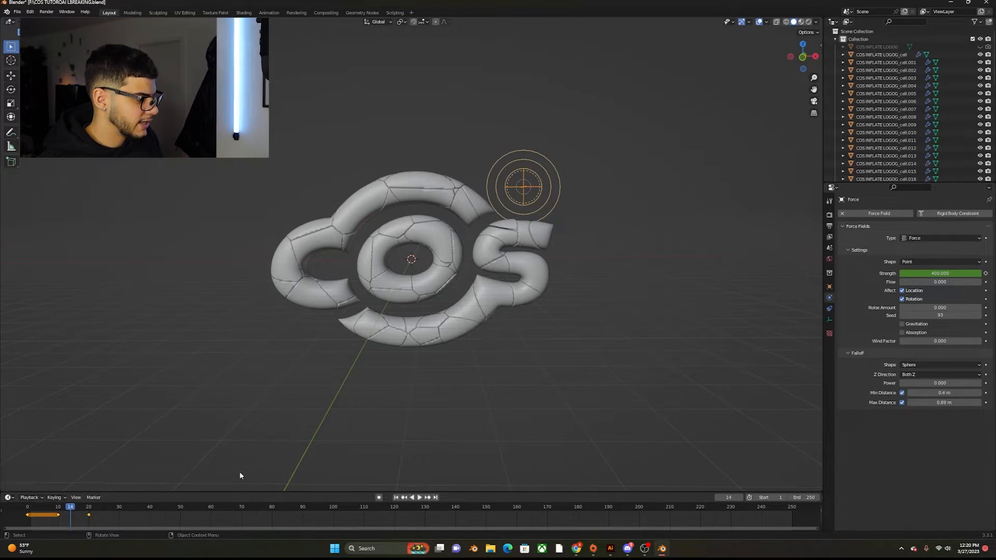
{"action": "left_click", "coordinate": [65, 508]}
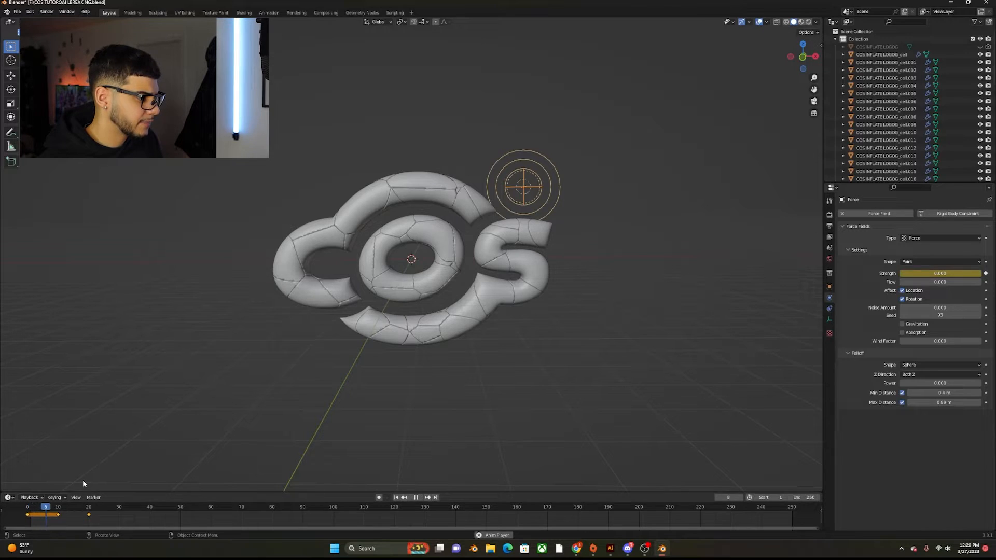
{"action": "key", "text": "space"}
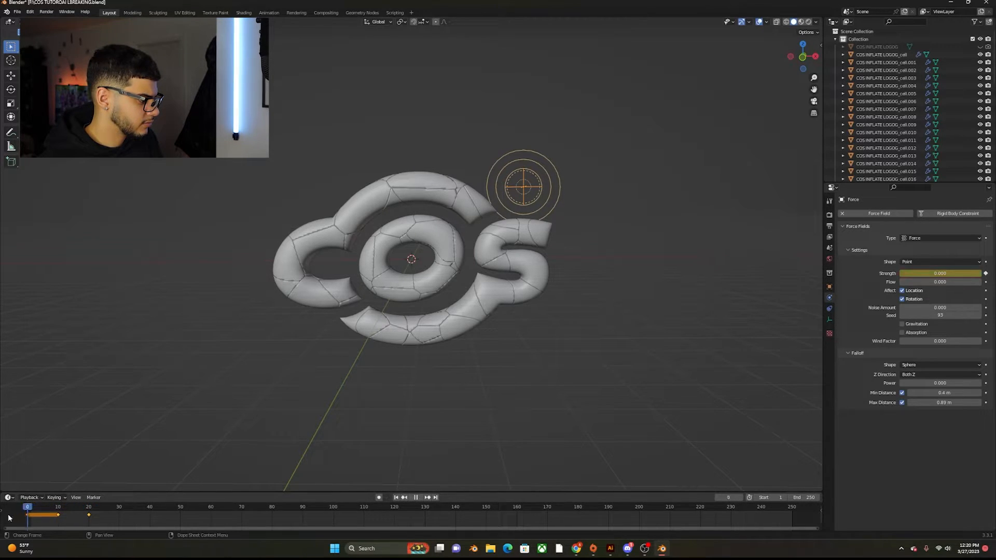
Set the force field's minimum distance to 0.8 m and maximum distance to 1.47 m, and test the simulation.
{"action": "key", "text": "space"}
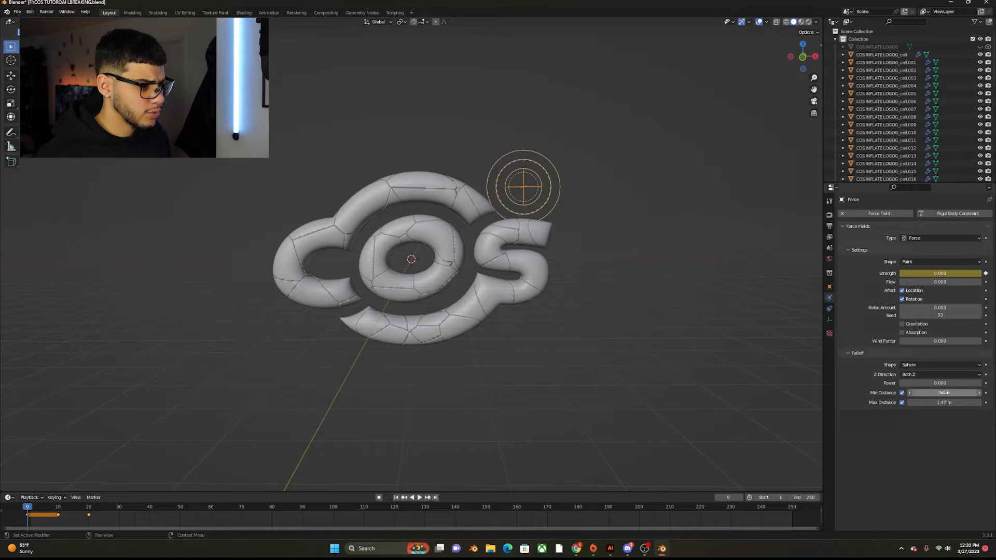
{"action": "key", "text": "space"}
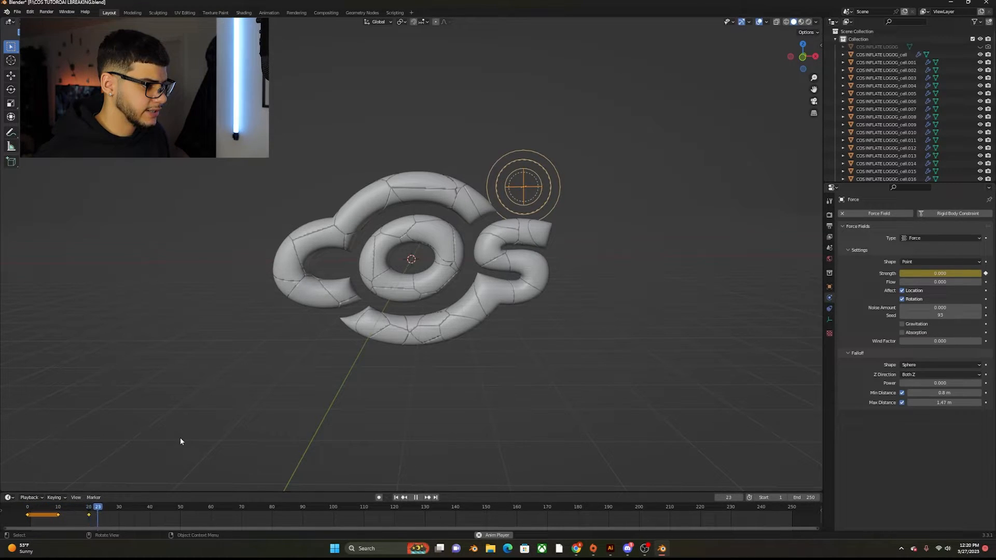
{"action": "key", "text": "space"}
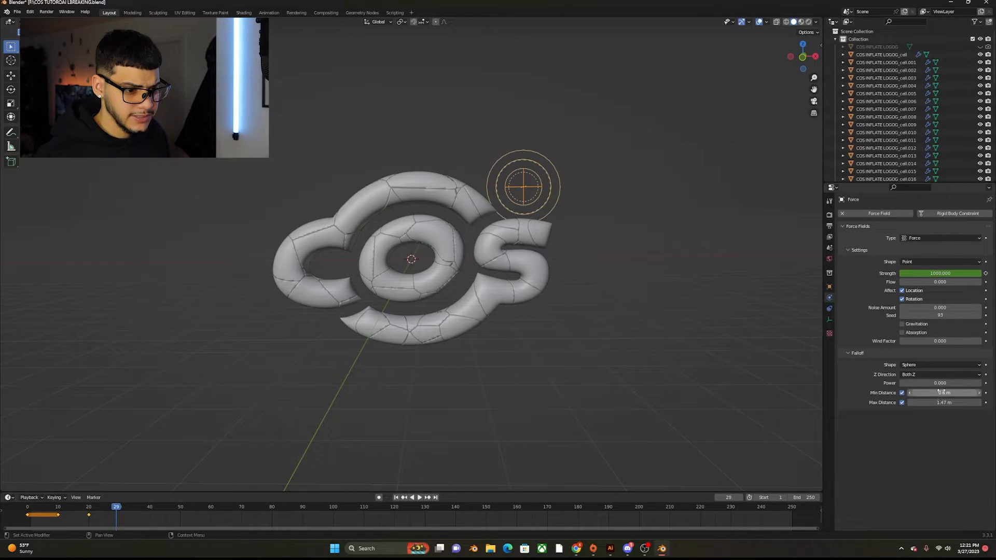
Set the force field's minimum distance to 1.2 m and maximum distance to 2.46 m, and replay the simulation from frame 0.
{"action": "mouse_move", "coordinate": [944, 393]}
{"action": "left_mouse_down"}
{"action": "mouse_move", "coordinate": [925, 392]}
{"action": "mouse_move", "coordinate": [959, 402]}
{"action": "mouse_move", "coordinate": [944, 393]}
{"action": "left_mouse_up"}
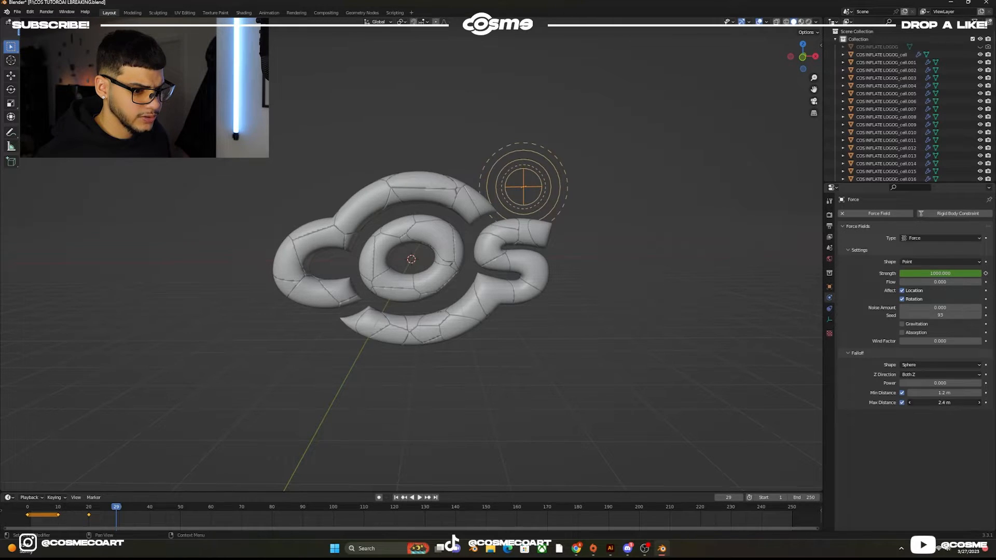
{"action": "key", "text": "space"}
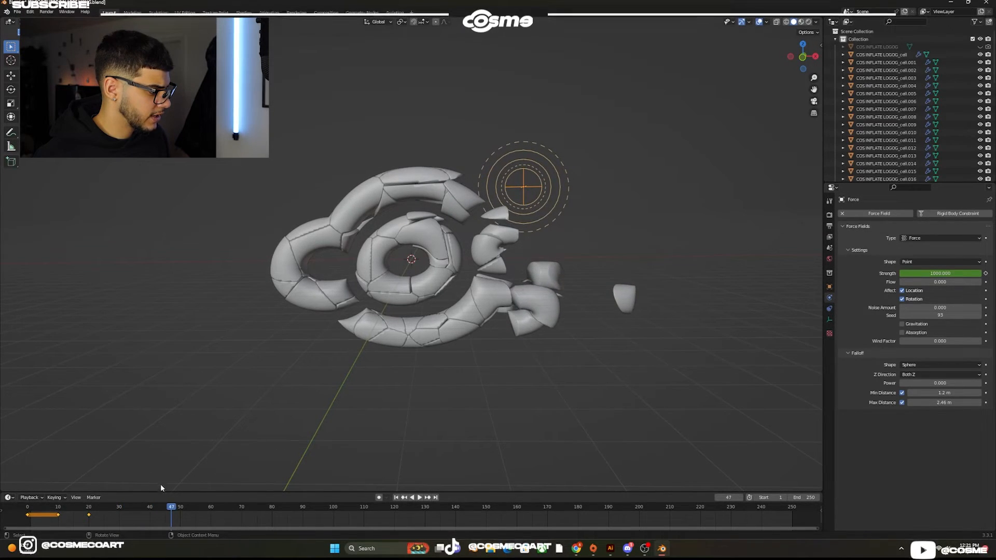
{"action": "left_click_drag", "start_coordinate": [172, 508], "coordinate": [28, 507]}
{"action": "key", "text": "space"}
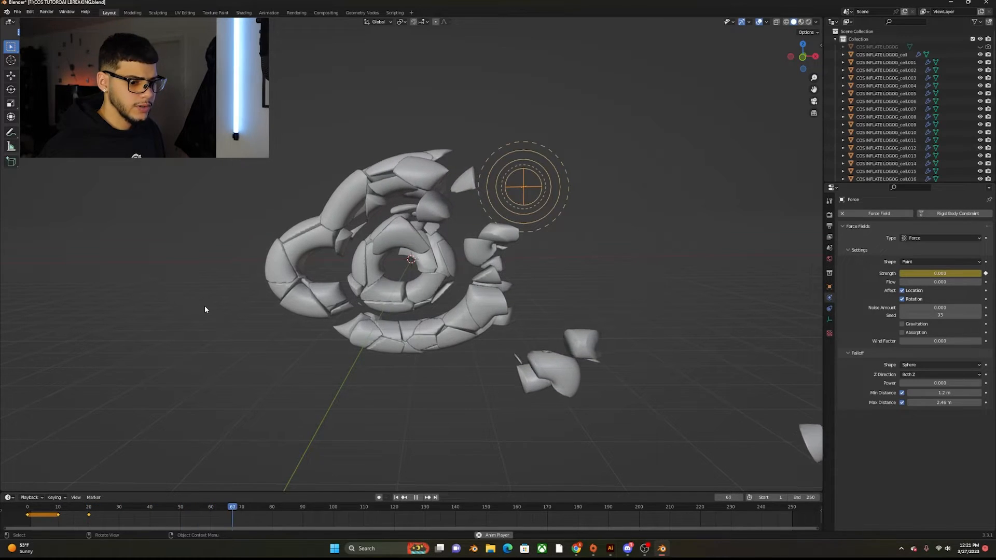
Set the force field's strength to 100000 at frame 20 and keyframe it.
{"action": "key", "text": "space"}
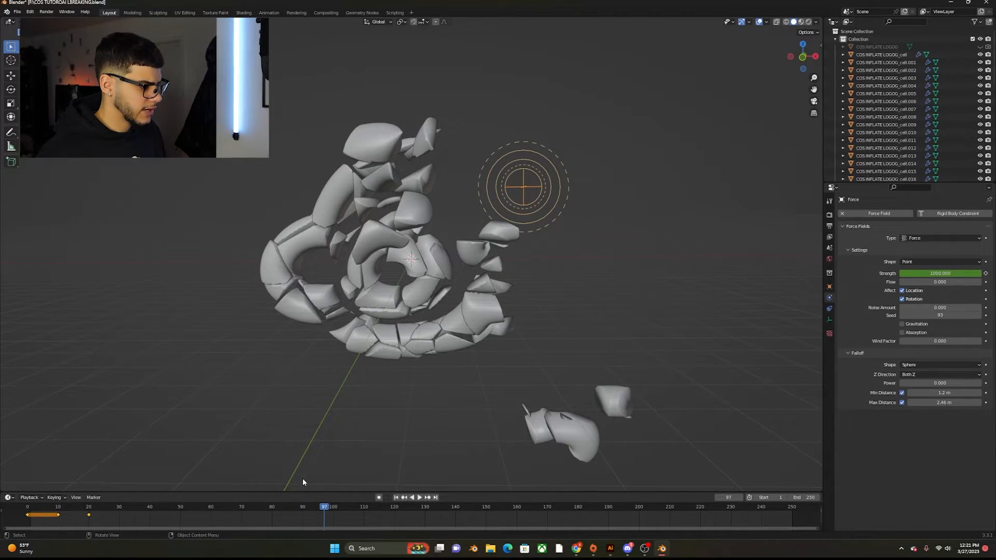
{"action": "left_click_drag", "start_coordinate": [325, 509], "coordinate": [88, 537]}
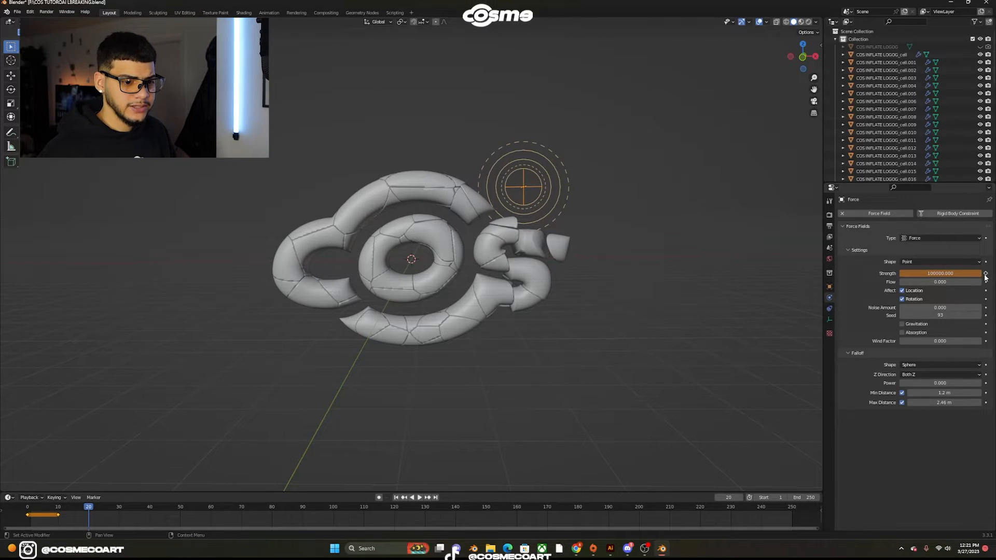
{"action": "left_click", "coordinate": [986, 274]}
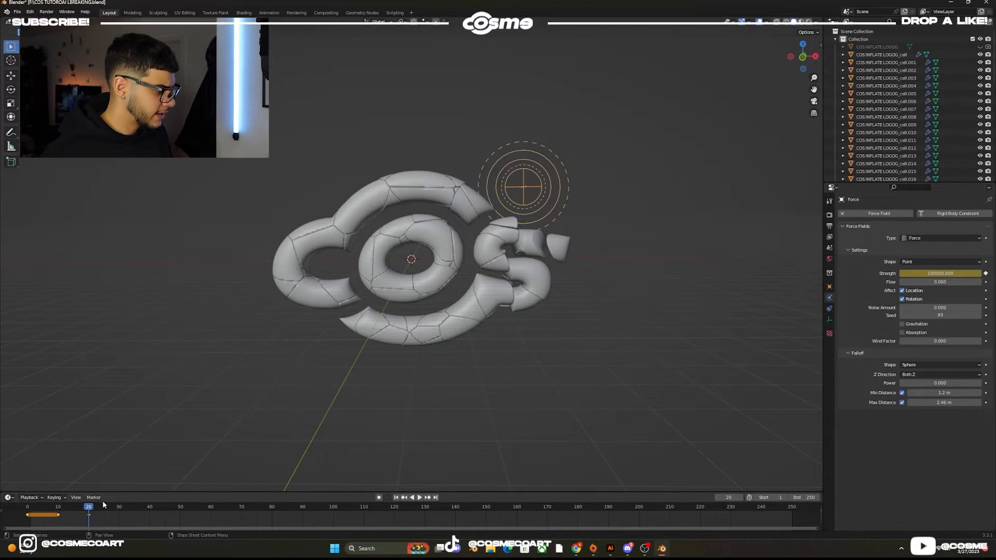
Replay the simulation from frame 0 to check how the pieces break with the stronger force.
{"action": "left_click_drag", "start_coordinate": [90, 508], "coordinate": [27, 507]}
{"action": "key", "text": "space"}
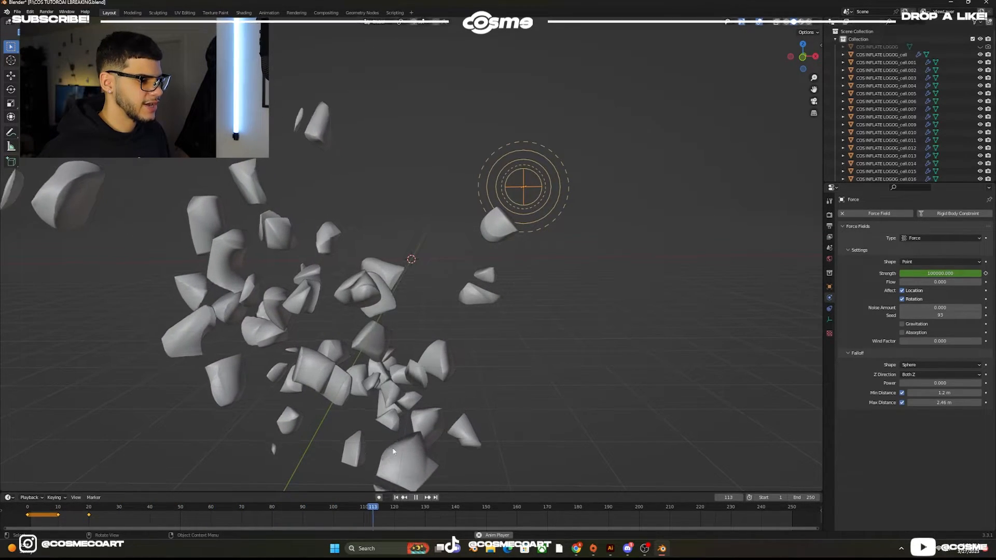
{"action": "key", "text": "space"}
{"action": "left_click_drag", "start_coordinate": [405, 514], "coordinate": [19, 501]}
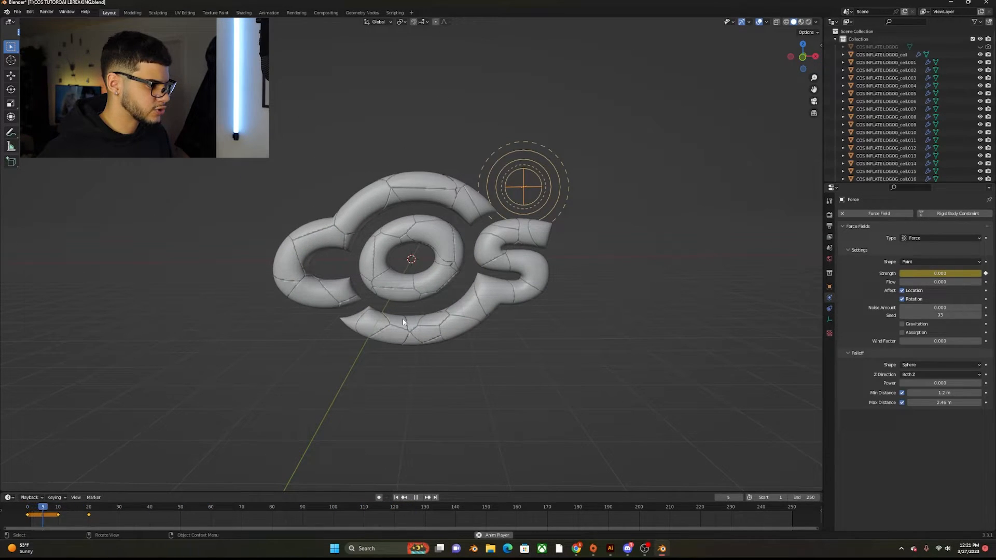
{"action": "key", "text": "space"}
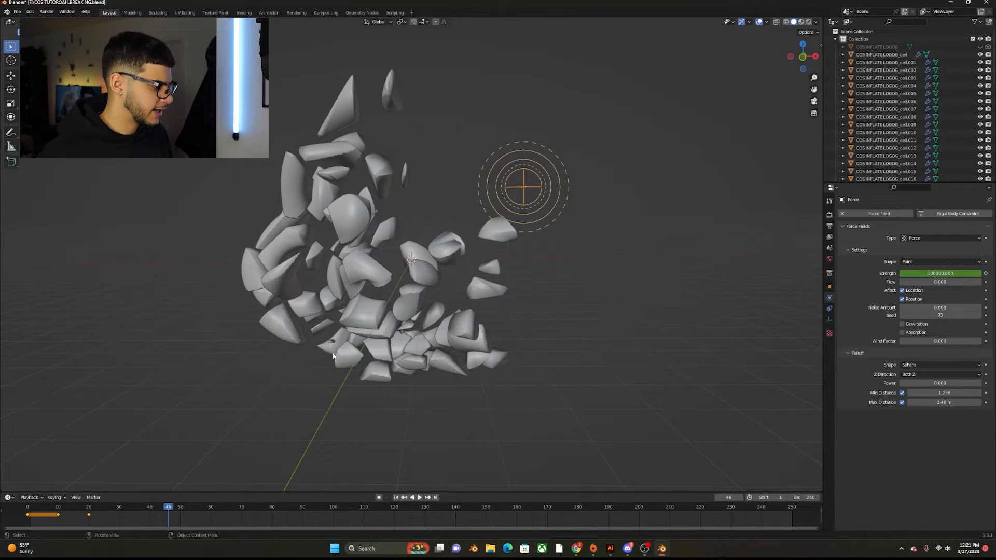
{"action": "key", "text": "space"}
Set the force field's minimum distance to 1.3 m and maximum distance to 3.64 m, and replay the simulation from the start.
{"action": "left_click_drag", "start_coordinate": [158, 508], "coordinate": [23, 512]}
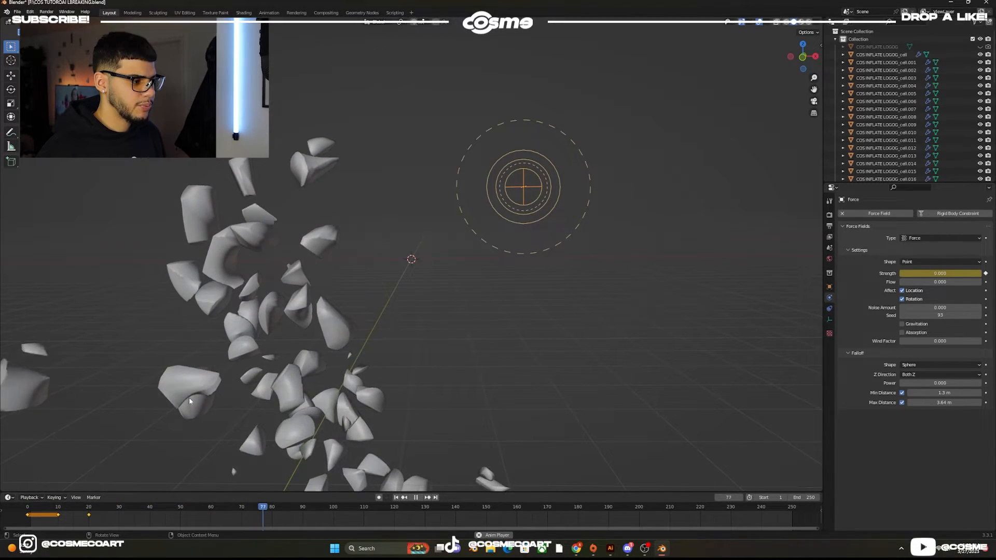
{"action": "key", "text": "space"}
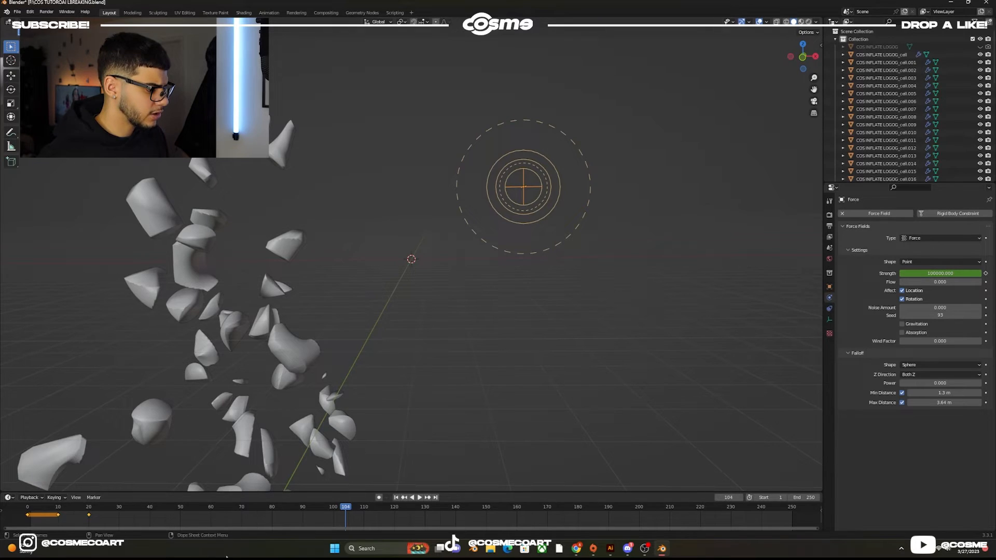
{"action": "left_click_drag", "start_coordinate": [347, 508], "coordinate": [50, 506]}
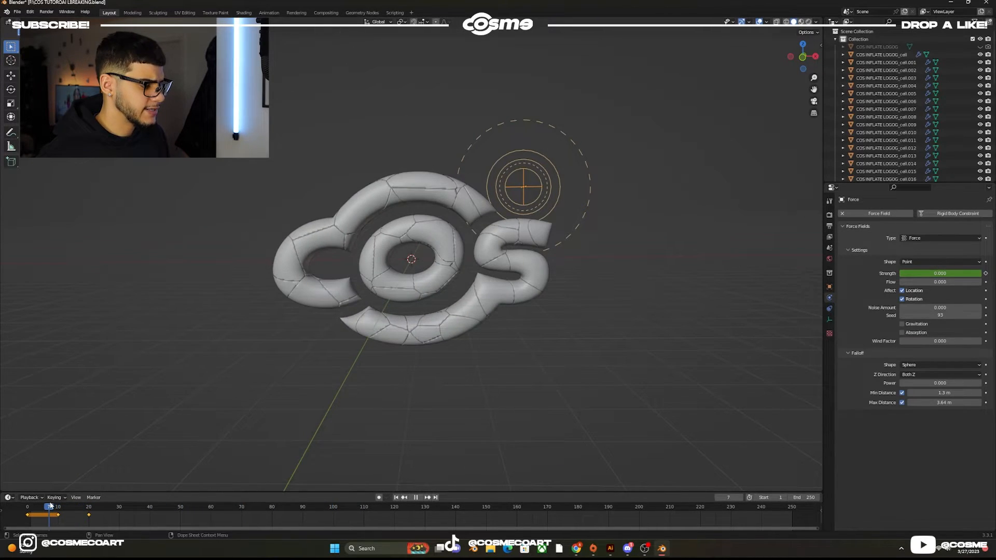
Switch the viewport to rendered shading and play the breaking animation up to about frame 64.
{"action": "left_click", "coordinate": [809, 21]}
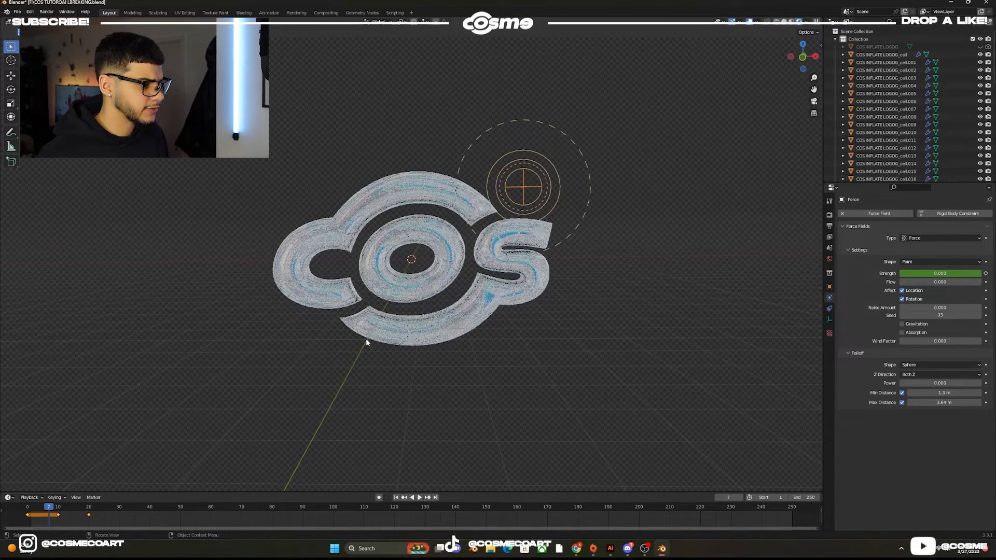
{"action": "key", "text": "space"}
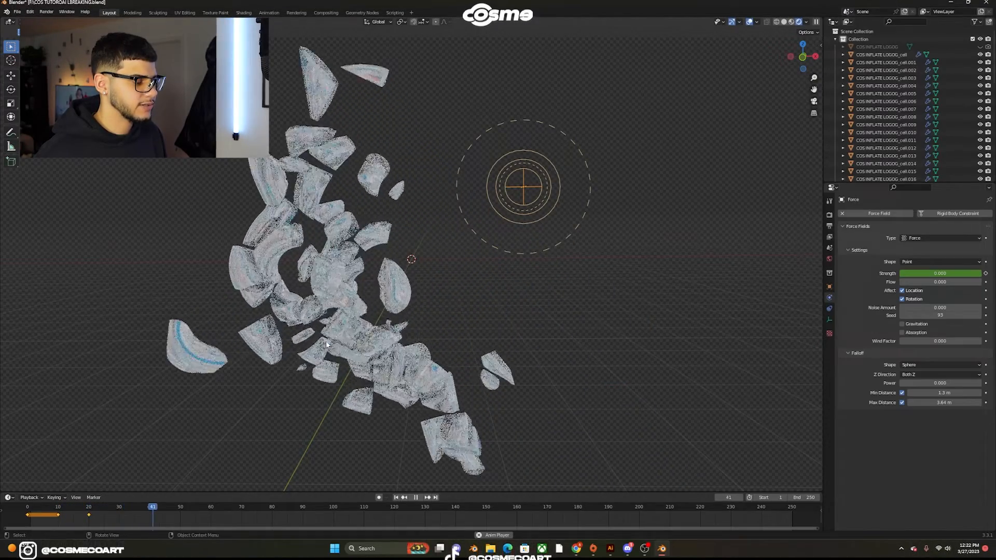
{"action": "key", "text": "space"}
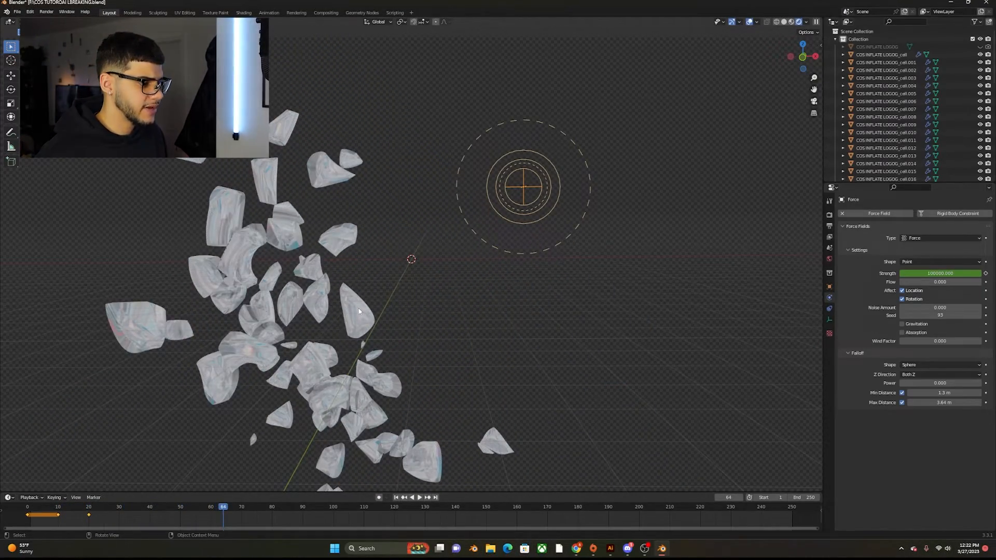
Add a plane at the scene origin and rotate it 90° about the X axis.
{"action": "key", "text": "shift+a"}
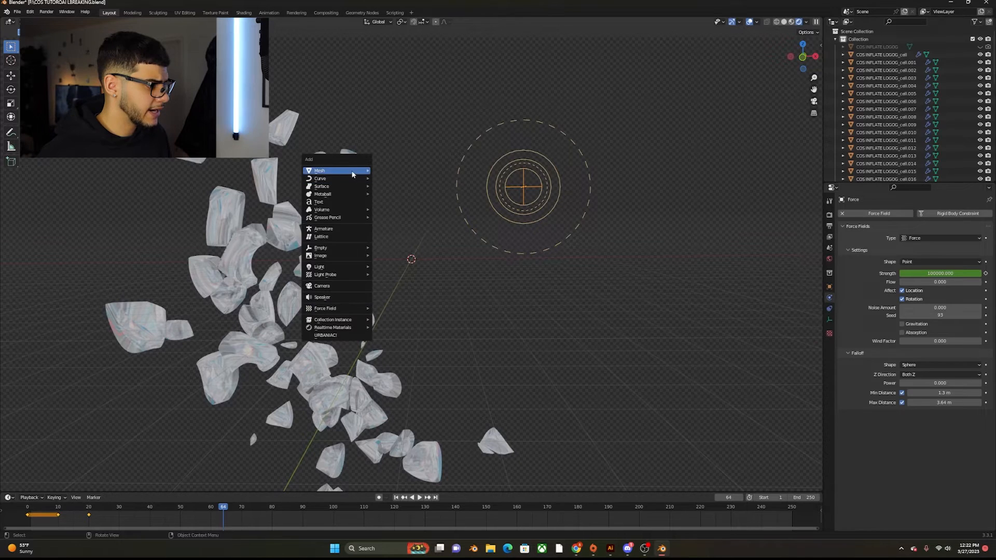
{"action": "left_click", "coordinate": [386, 171]}
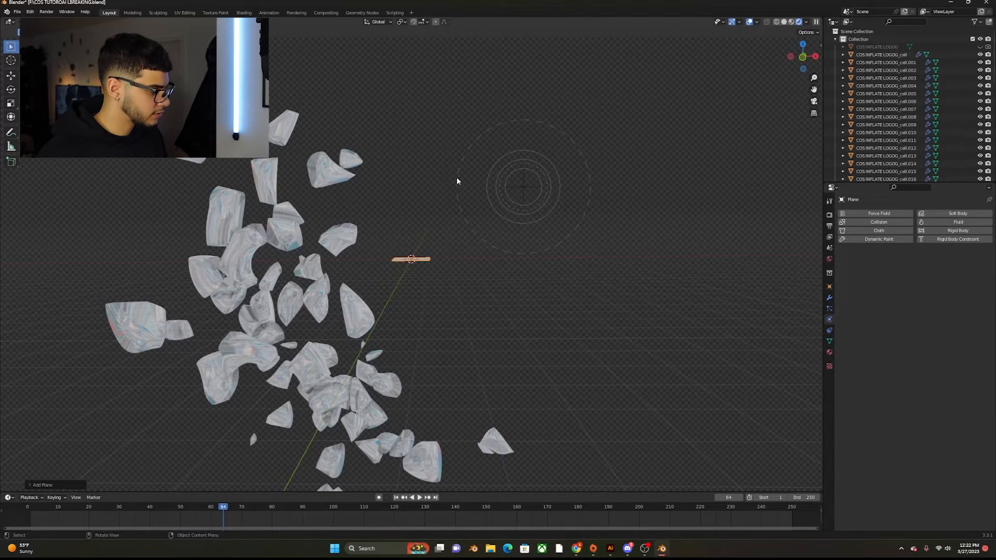
{"action": "type", "text": "rx90"}
{"action": "key", "text": "Return"}
Scale the plane up into a large backdrop and move it behind the logo pieces.
{"action": "key", "text": "s"}
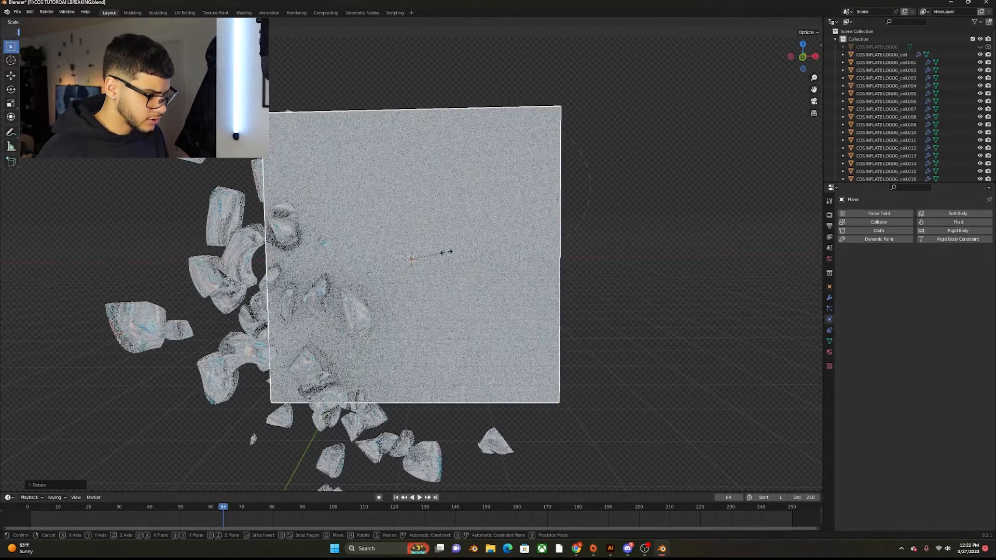
{"action": "left_click", "coordinate": [642, 278]}
{"action": "middle_click_drag", "start_coordinate": [642, 278], "coordinate": [543, 283]}
{"action": "key", "text": "g"}
{"action": "key", "text": "x"}
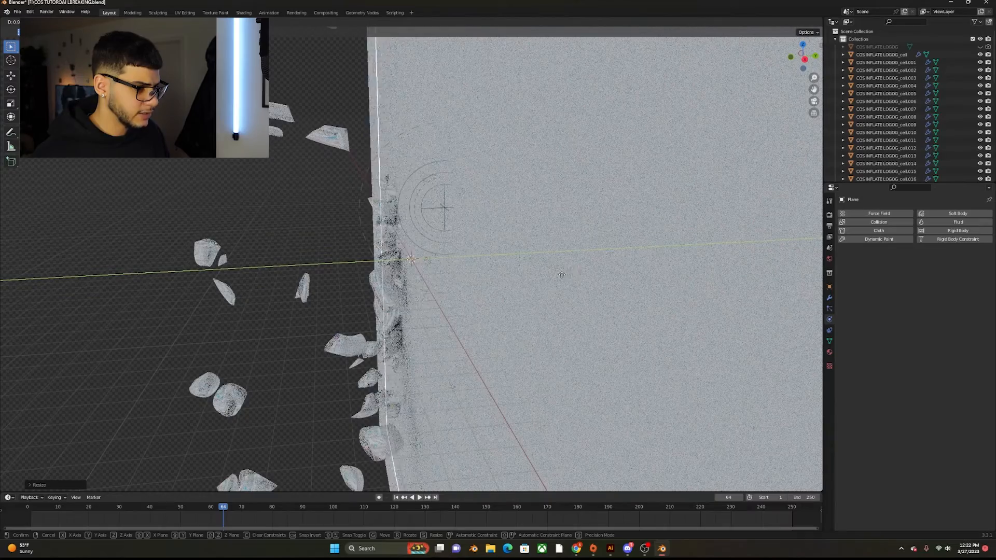
{"action": "left_click", "coordinate": [772, 227]}
{"action": "middle_click_drag", "start_coordinate": [545, 240], "coordinate": [717, 290]}
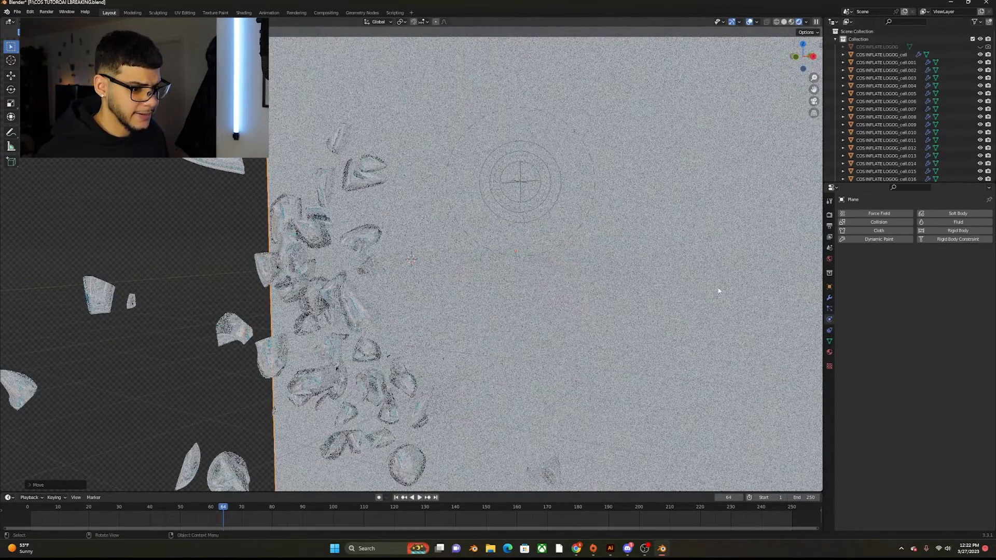
Give the backdrop plane a new material with a black base color and metallic set to 1.
{"action": "left_click", "coordinate": [829, 352]}
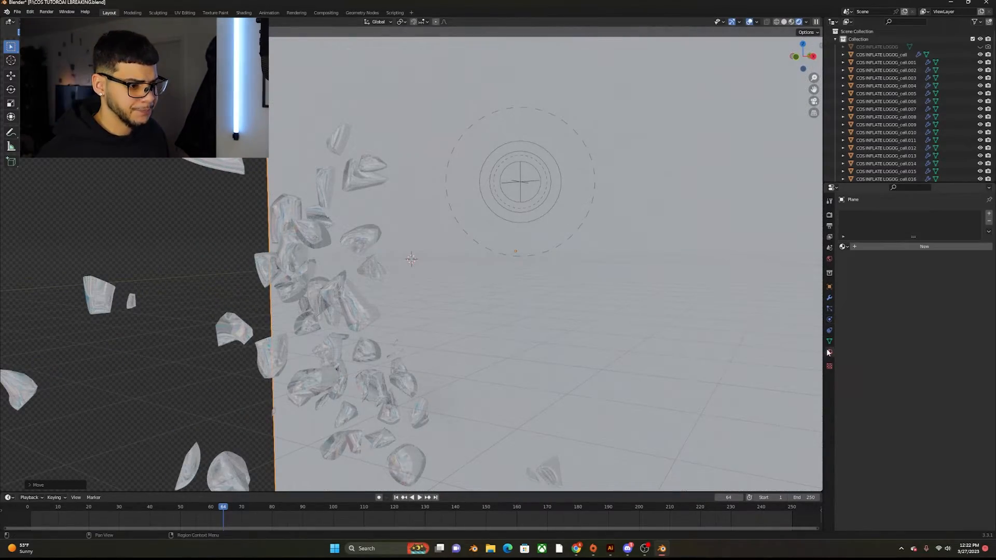
{"action": "left_click", "coordinate": [884, 246]}
{"action": "left_click", "coordinate": [934, 316]}
{"action": "left_click_drag", "start_coordinate": [974, 214], "coordinate": [974, 262]}
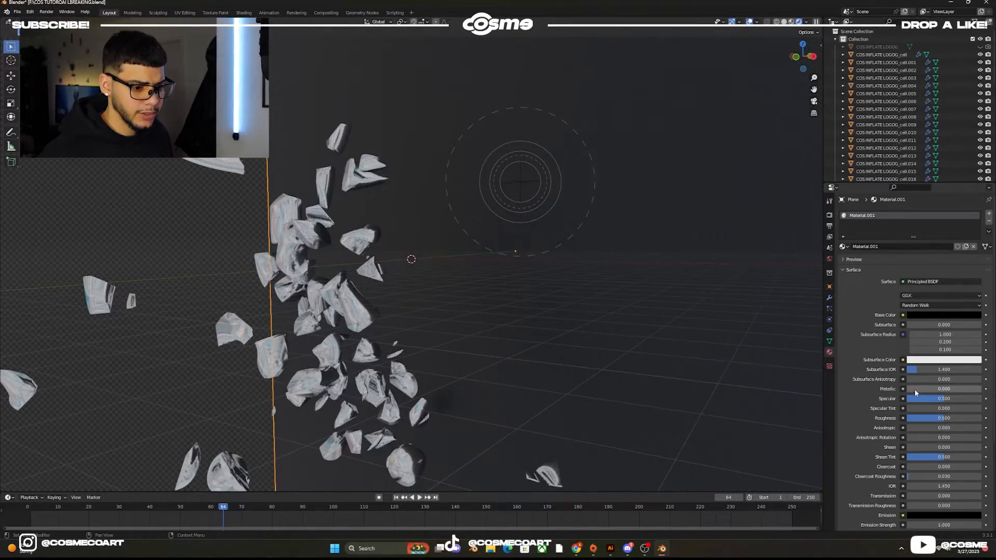
{"action": "left_click_drag", "start_coordinate": [916, 389], "coordinate": [982, 389]}
{"action": "middle_click_drag", "start_coordinate": [446, 311], "coordinate": [501, 311]}
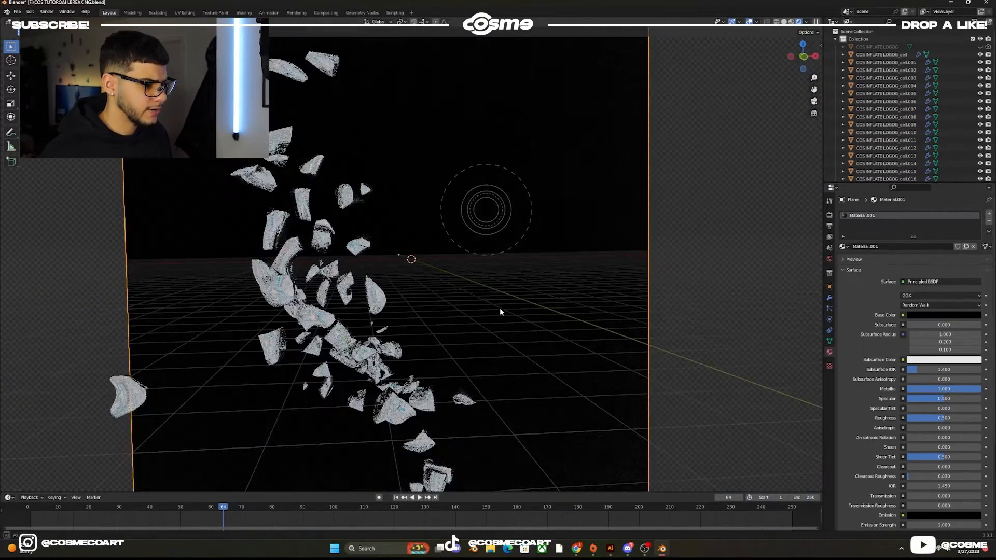
Return to frame 0, add an area light and raise it along Z above the logo.
{"action": "left_click_drag", "start_coordinate": [224, 508], "coordinate": [25, 509]}
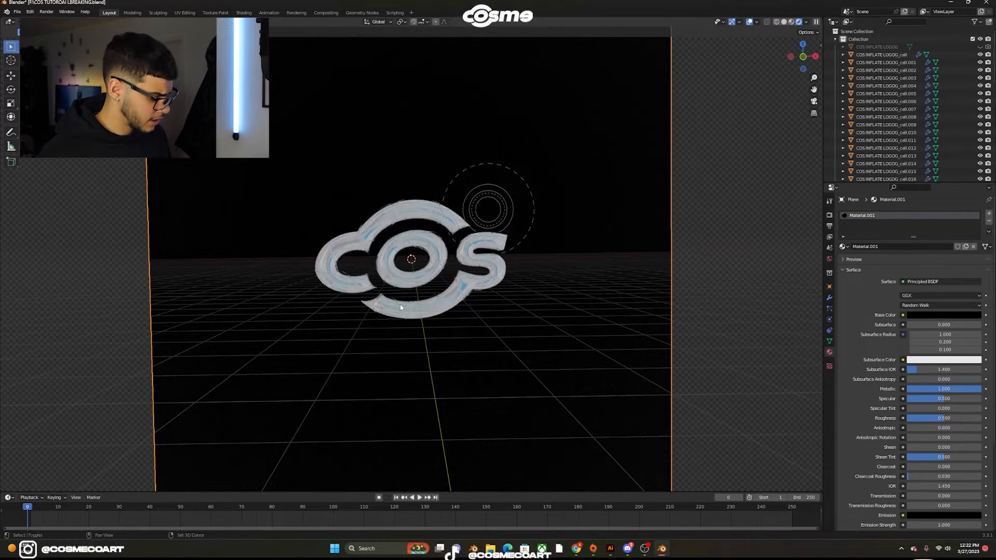
{"action": "key", "text": "shift+a"}
{"action": "mouse_move", "coordinate": [400, 307]}
{"action": "mouse_move", "coordinate": [396, 400]}
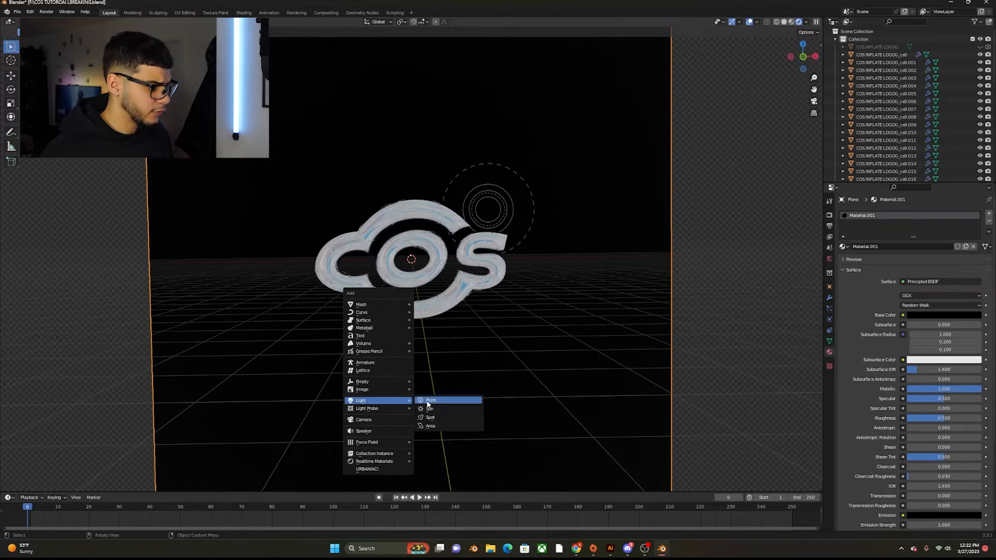
{"action": "left_click", "coordinate": [441, 424]}
{"action": "key", "text": "g"}
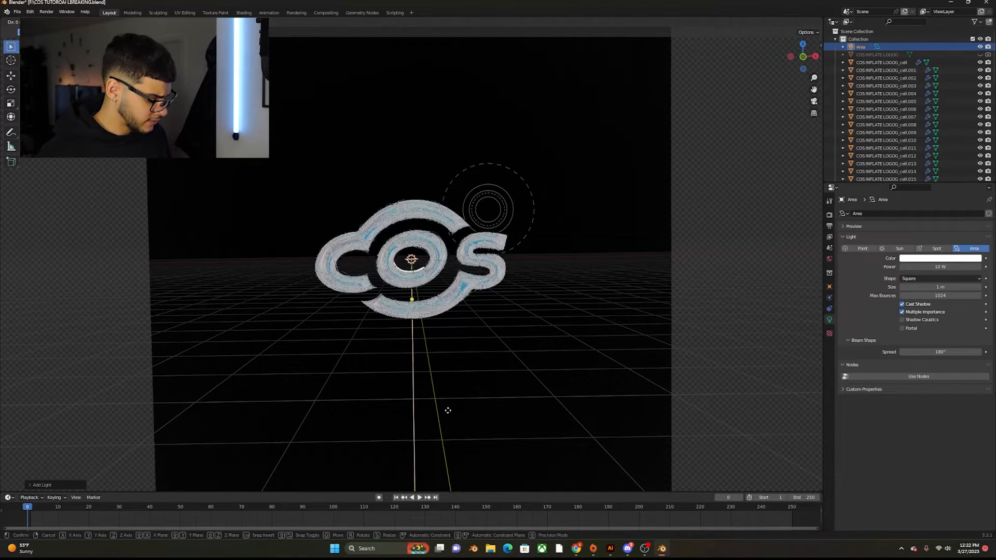
{"action": "key", "text": "z"}
{"action": "left_click", "coordinate": [461, 309]}
Scale the area light up to about the width of the logo and set its power to 150 W.
{"action": "key", "text": "s"}
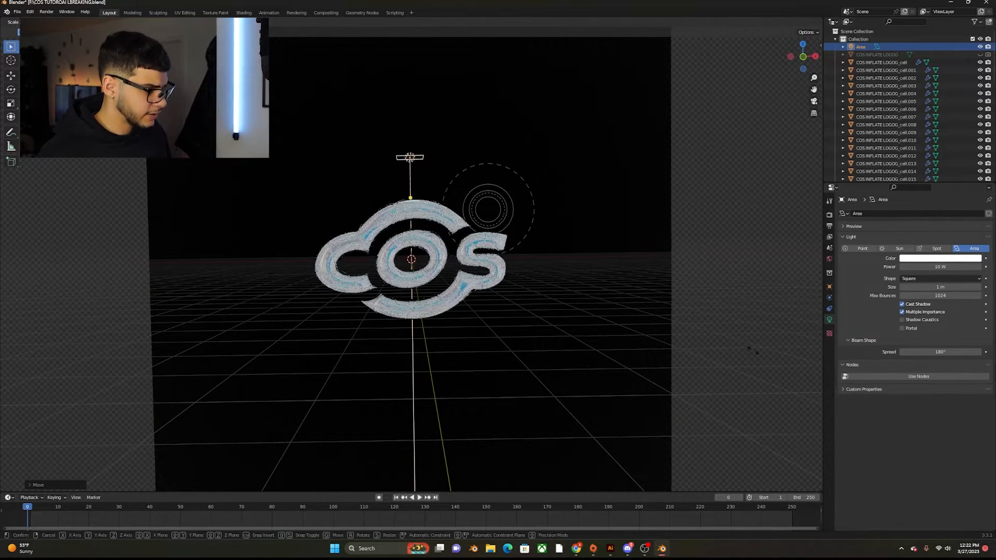
{"action": "left_click", "coordinate": [759, 452]}
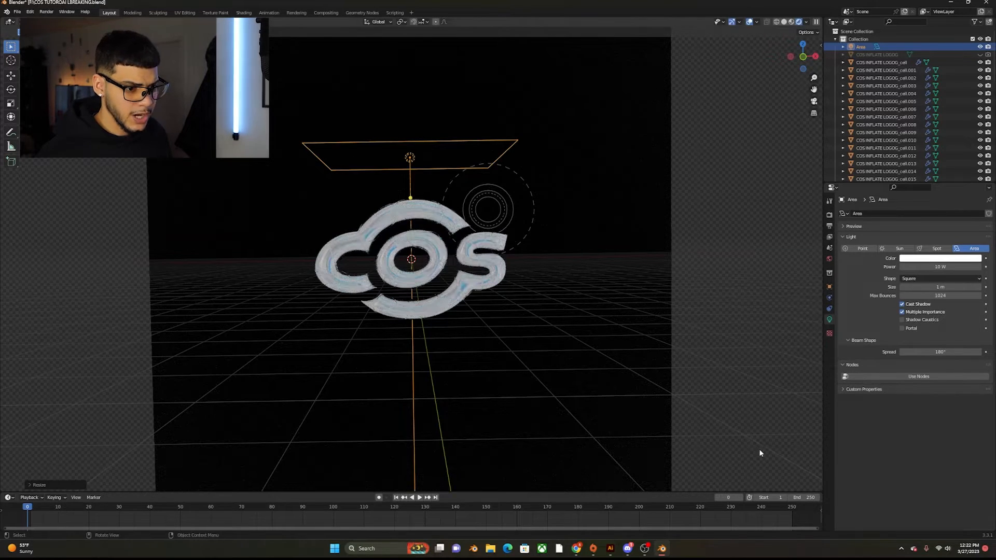
{"action": "left_click", "coordinate": [949, 268]}
{"action": "type", "text": "150"}
{"action": "key", "text": "Return"}
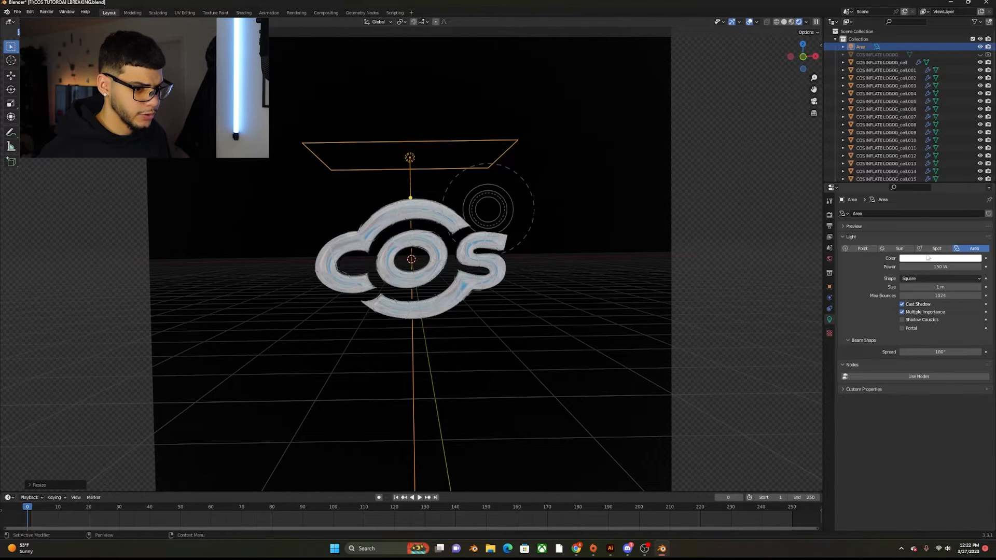
{"action": "left_click", "coordinate": [930, 260]}
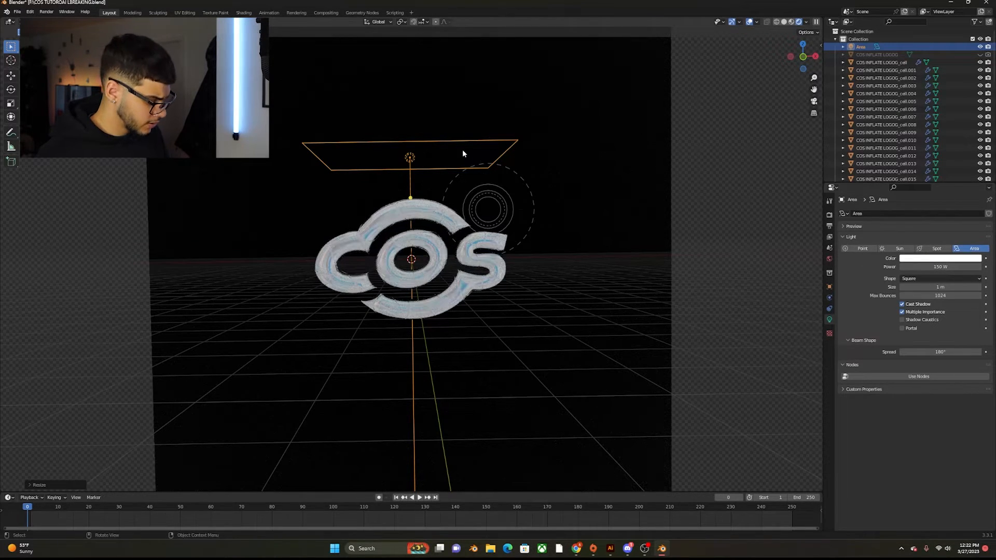
Duplicate the area light and move the copy down along Z to just below the logo.
{"action": "key", "text": "shift+d"}
{"action": "key", "text": "z"}
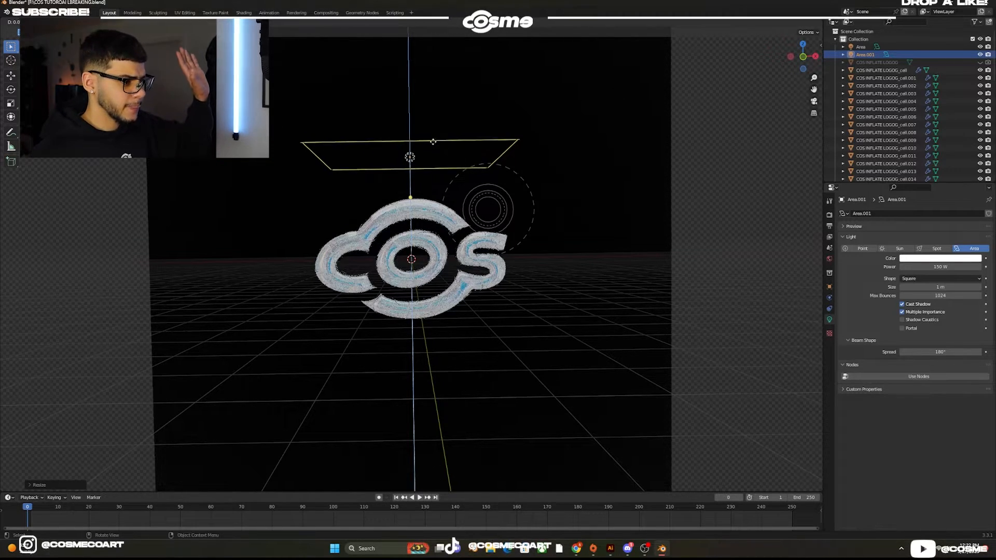
{"action": "left_click", "coordinate": [464, 323]}
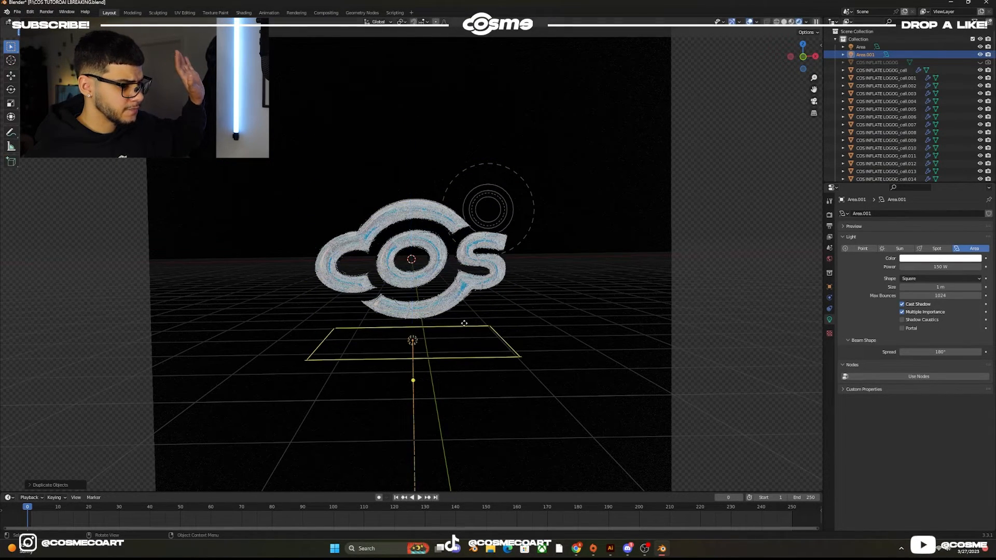
Try rotating the lower area light 90° about the X axis, and undo the rotation.
{"action": "key", "text": "r"}
{"action": "key", "text": "x"}
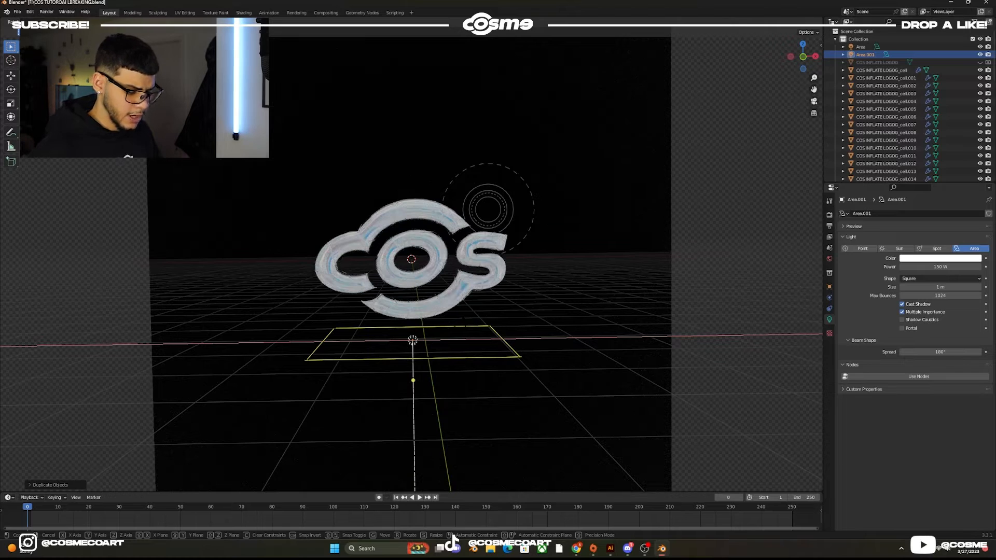
{"action": "type", "text": "90"}
{"action": "key", "text": "Return"}
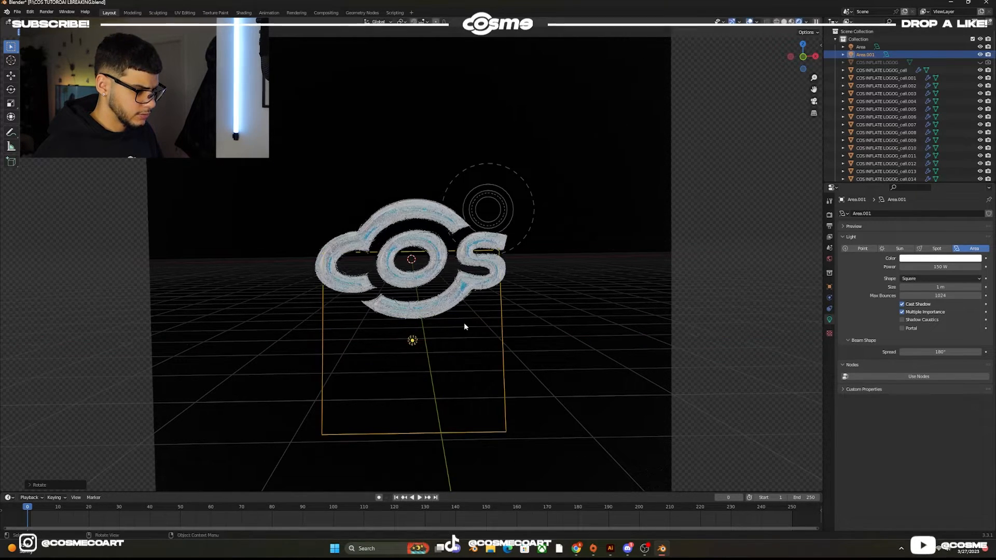
{"action": "key", "text": "ctrl+z"}
{"action": "key", "text": "x"}
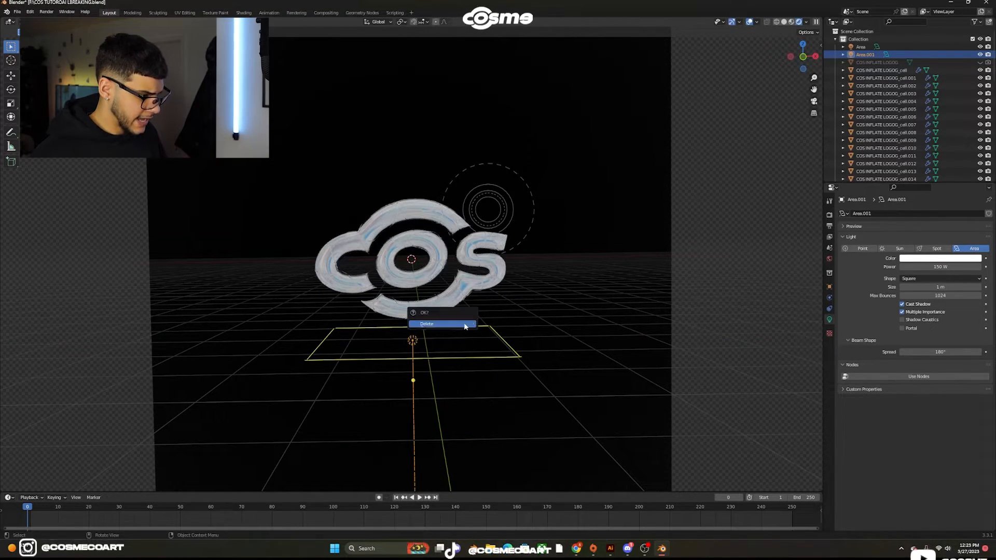
Reselect the lower area light, try rotating it about the Z axis, and undo that.
{"action": "left_click", "coordinate": [511, 354]}
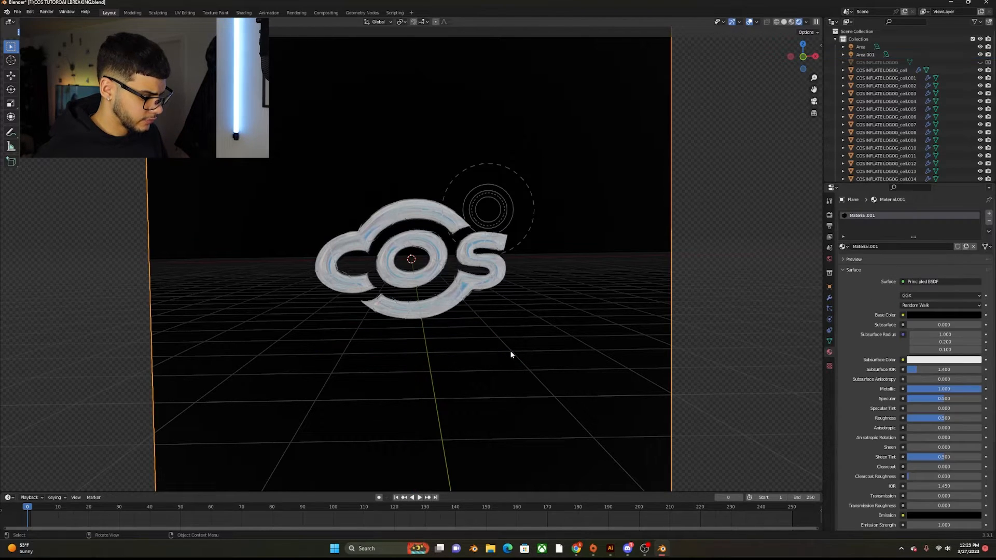
{"action": "left_click", "coordinate": [512, 347]}
{"action": "key", "text": "r"}
{"action": "key", "text": "z"}
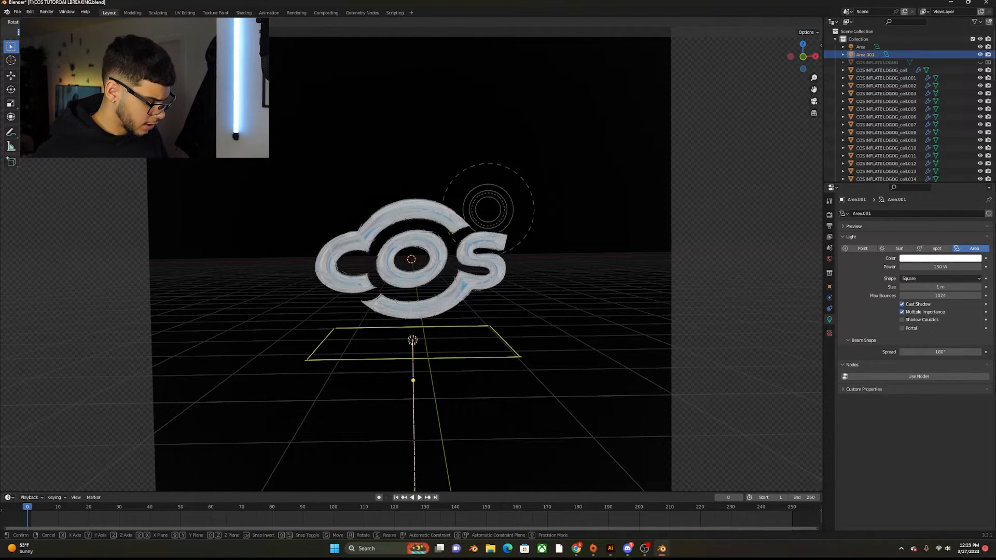
{"action": "left_click", "coordinate": [512, 349]}
{"action": "key", "text": "ctrl+z"}
{"action": "left_click", "coordinate": [544, 341]}
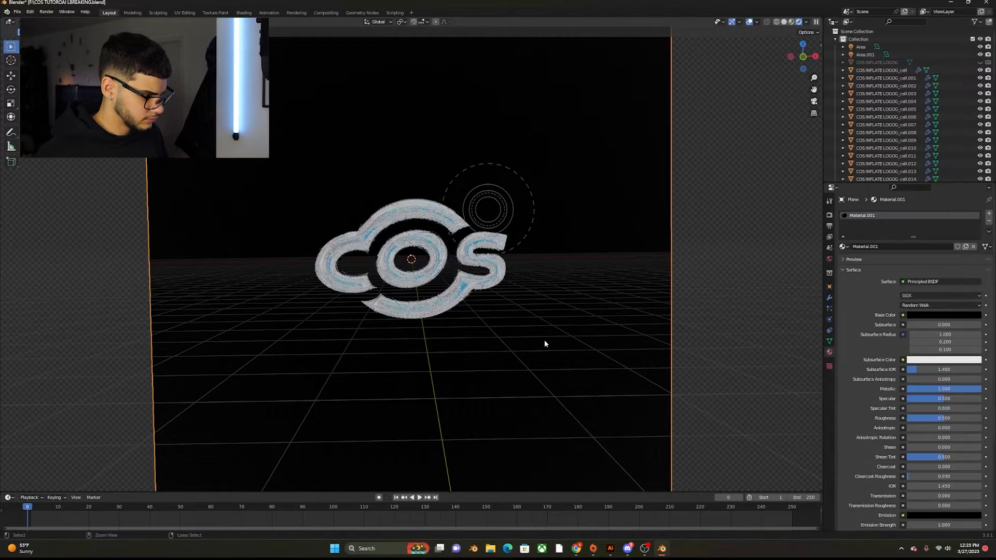
Reselect the lower area light and rotate it about the X axis so it points up at the logo.
{"action": "key", "text": "ctrl+z"}
{"action": "key", "text": "r"}
{"action": "key", "text": "x"}
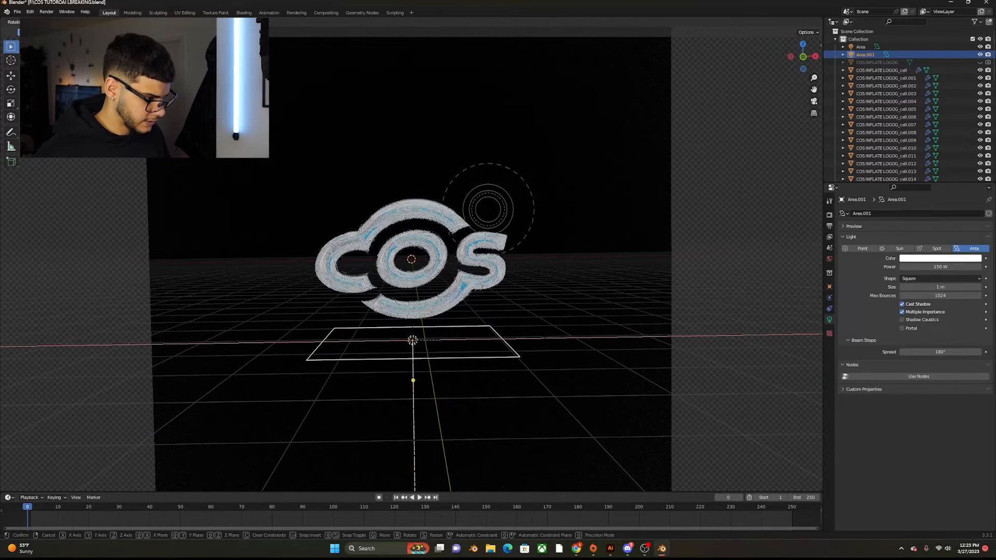
{"action": "left_click", "coordinate": [544, 343]}
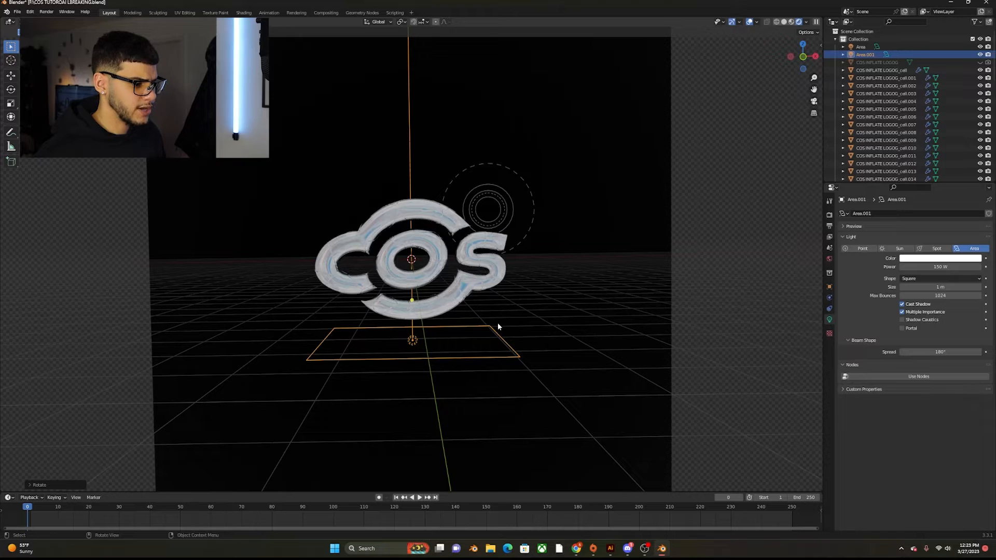
Color the lower area light magenta and set its power to 156.2 W.
{"action": "left_click", "coordinate": [917, 259]}
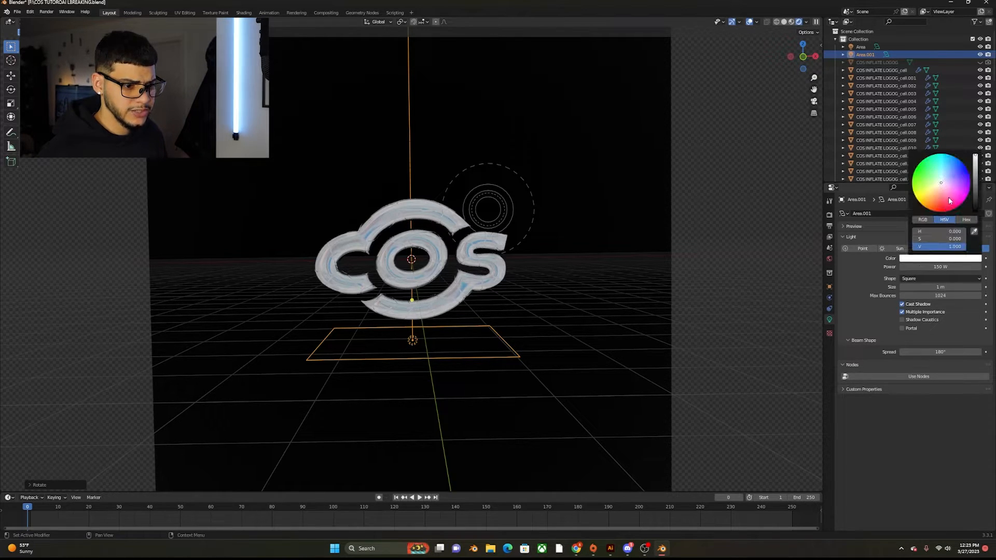
{"action": "left_click_drag", "start_coordinate": [949, 185], "coordinate": [952, 173]}
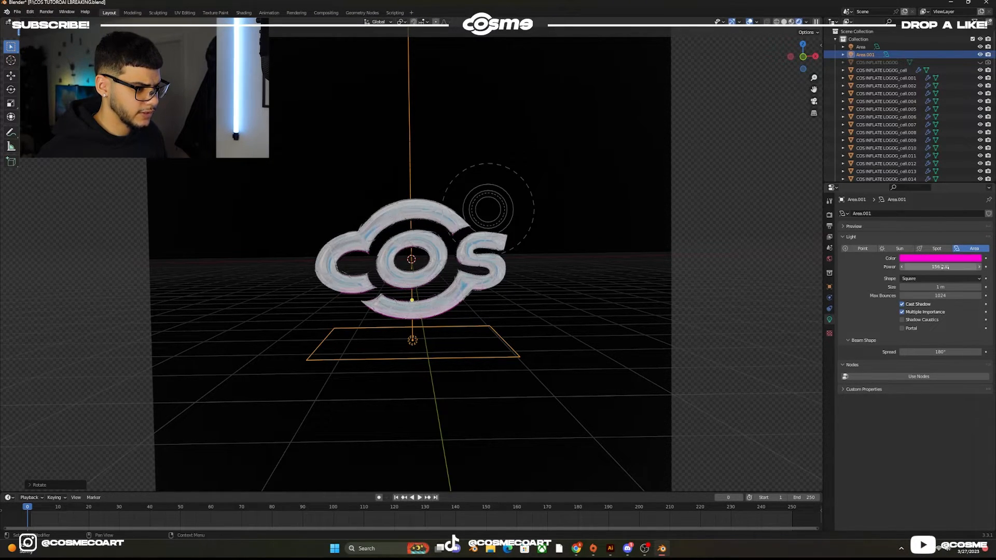
{"action": "middle_click_drag", "start_coordinate": [572, 378], "coordinate": [436, 389]}
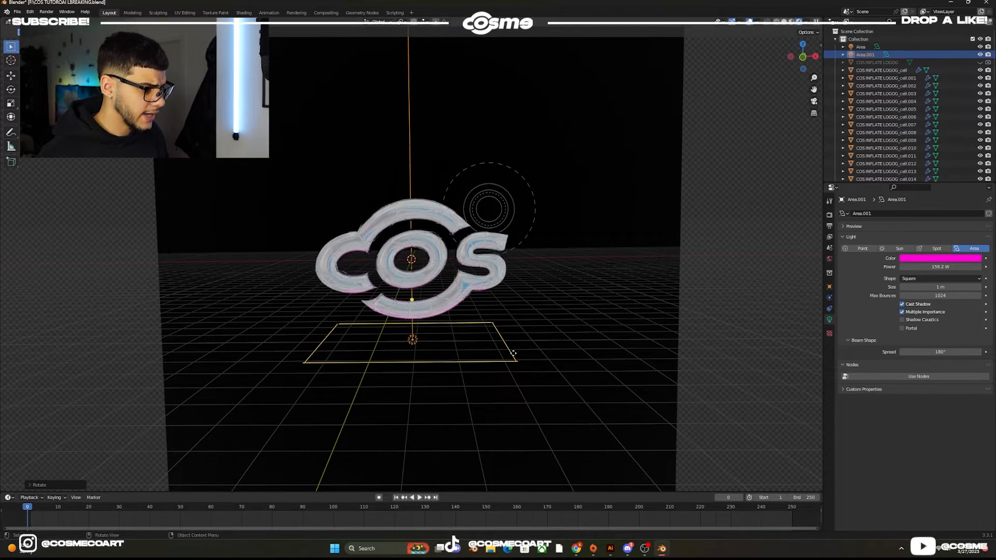
Duplicate the magenta area light, placing the copy beside the S and turning it sideways to face the logo.
{"action": "key", "text": "shift+s"}
{"action": "key", "text": "Escape"}
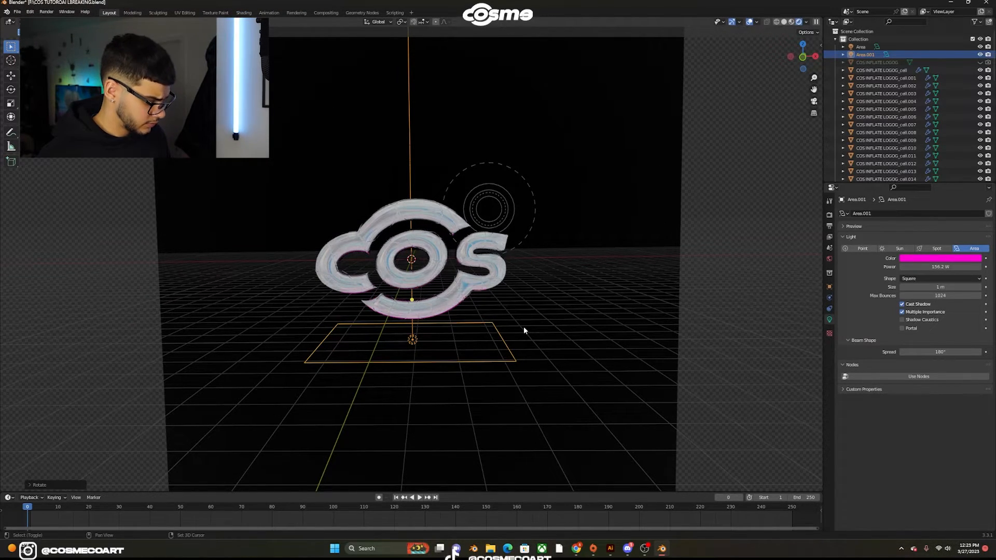
{"action": "key", "text": "shift+d"}
{"action": "left_click", "coordinate": [668, 239]}
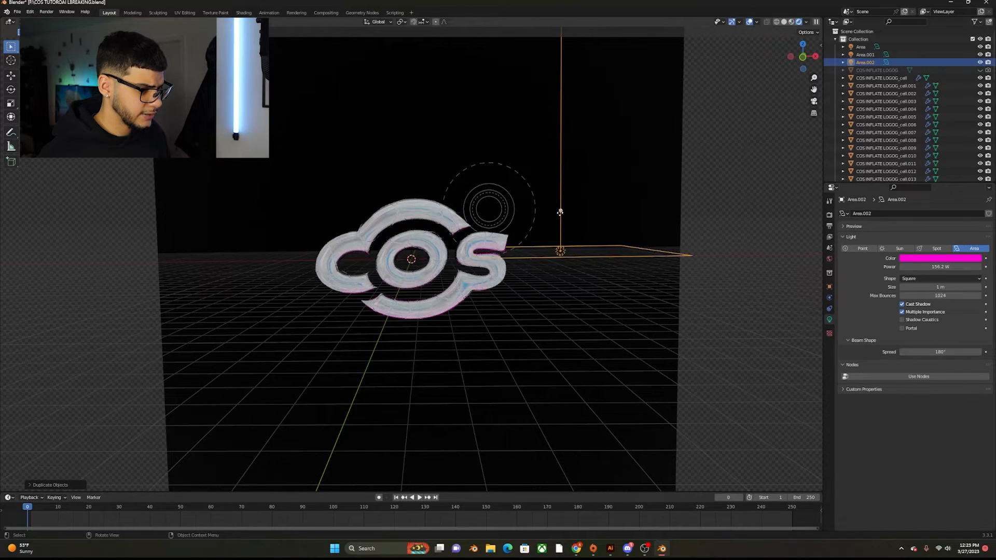
{"action": "left_click_drag", "start_coordinate": [560, 212], "coordinate": [25, 273]}
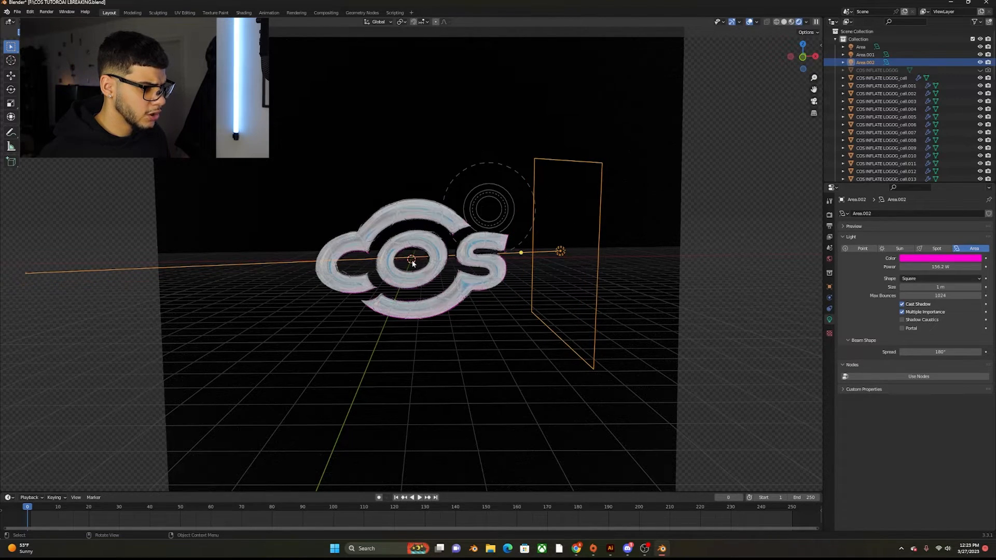
Color the side area light cyan and set its power to 500 W.
{"action": "left_click", "coordinate": [944, 258]}
{"action": "left_click_drag", "start_coordinate": [942, 179], "coordinate": [914, 170]}
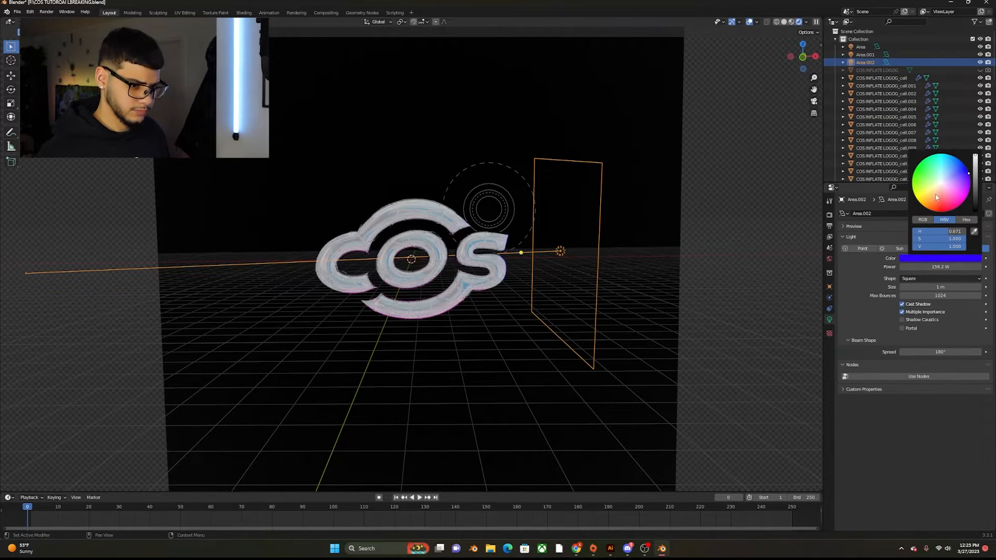
{"action": "left_click_drag", "start_coordinate": [936, 197], "coordinate": [944, 154]}
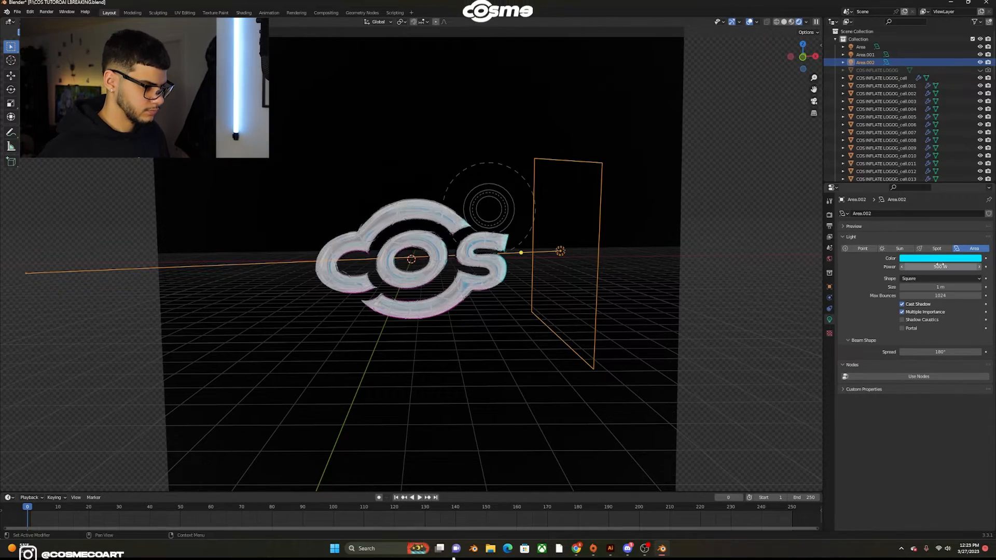
{"action": "left_click", "coordinate": [583, 241]}
{"action": "middle_click_drag", "start_coordinate": [583, 241], "coordinate": [547, 247]}
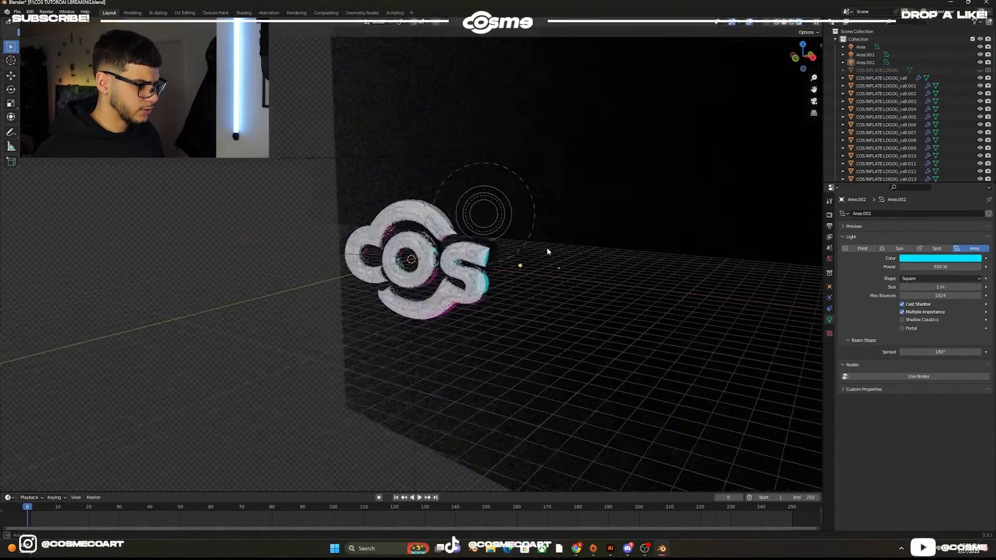
Add a camera to the scene and look through it.
{"action": "key", "text": "shift+a"}
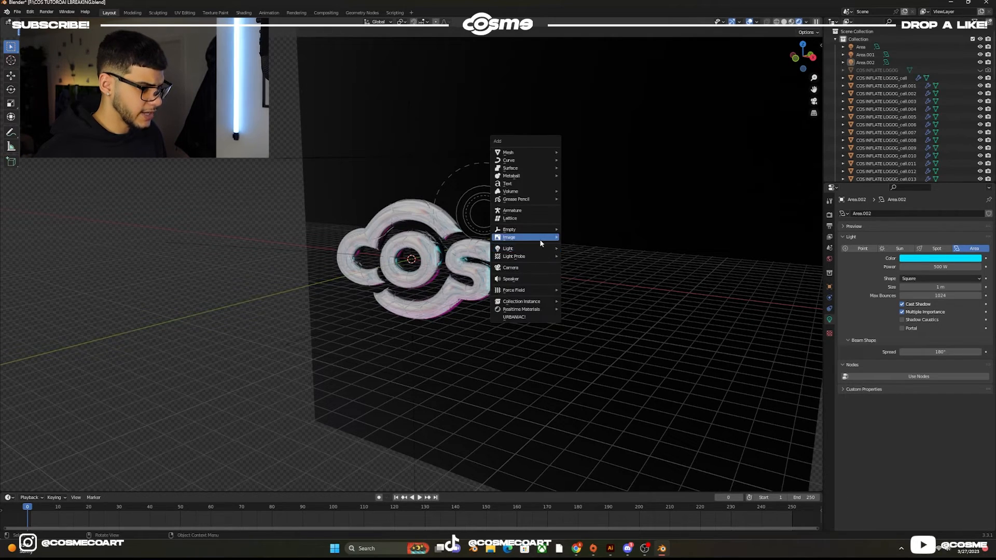
{"action": "left_click", "coordinate": [527, 267]}
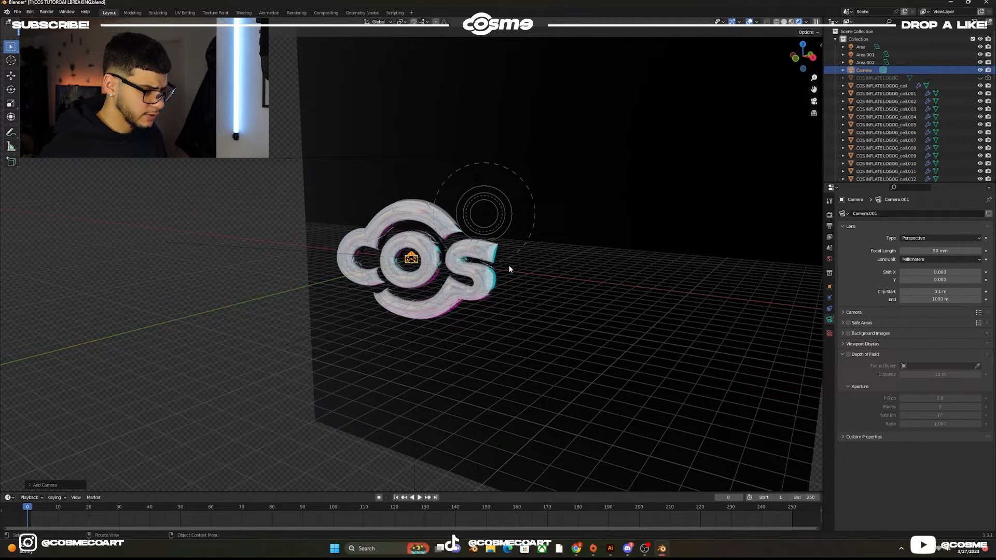
{"action": "key", "text": "ctrl+KP_0"}
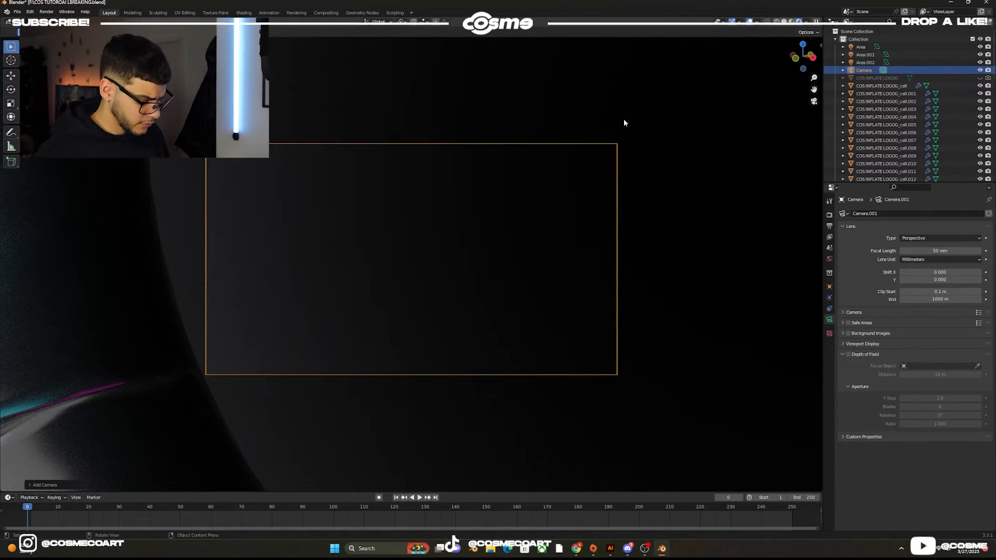
Lock the camera to the view so that navigating moves the camera.
{"action": "key", "text": "n"}
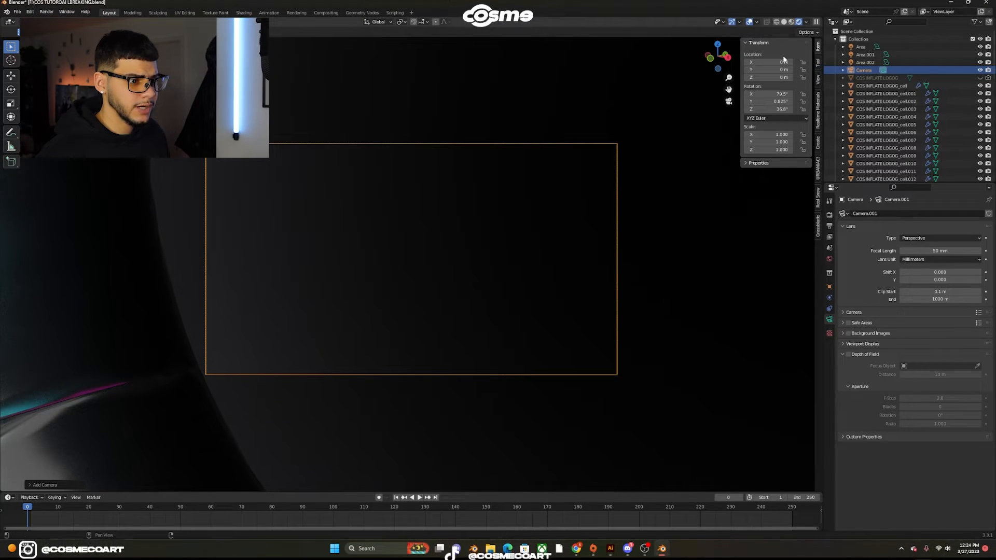
{"action": "left_click", "coordinate": [819, 83]}
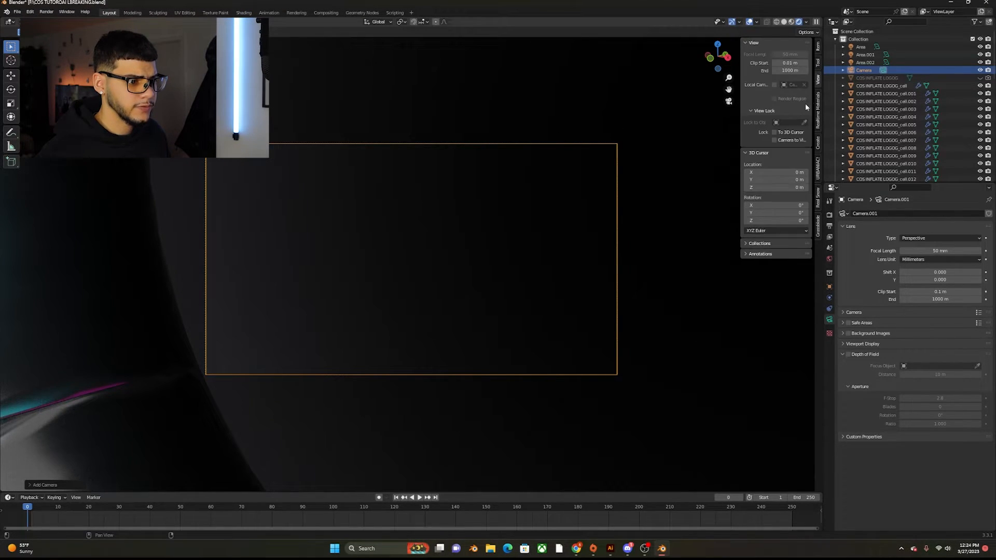
{"action": "left_click", "coordinate": [775, 140]}
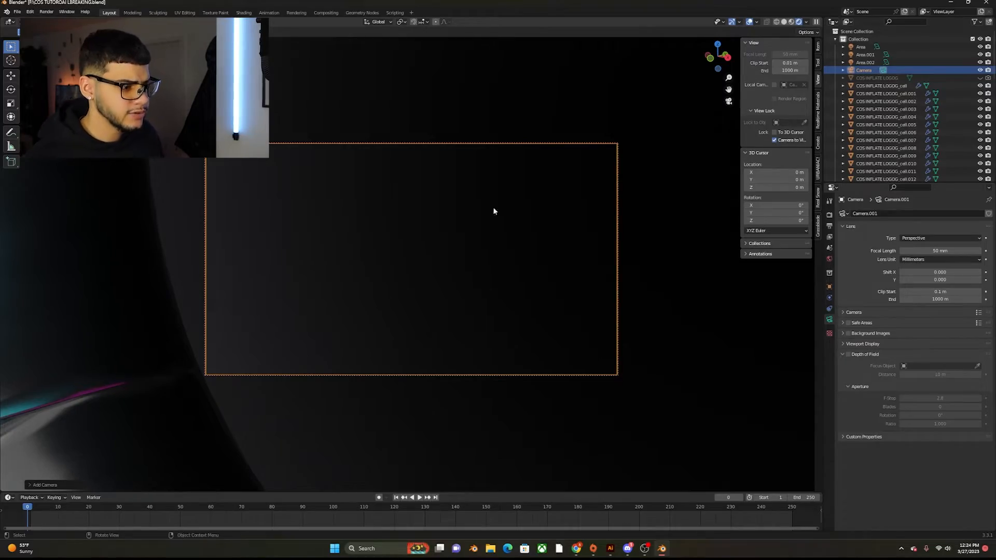
Pull the camera back and face it toward the logo so the whole COS logo is centered in the frame.
{"action": "scroll", "coordinate": [476, 204], "scroll_direction": "down", "scroll_amount": 7}
{"action": "mouse_move", "coordinate": [475, 204]}
{"action": "middle_mouse_down"}
{"action": "mouse_move", "coordinate": [503, 196]}
{"action": "mouse_move", "coordinate": [473, 212]}
{"action": "middle_mouse_up"}
{"action": "scroll", "coordinate": [503, 196], "scroll_direction": "down", "scroll_amount": 3}
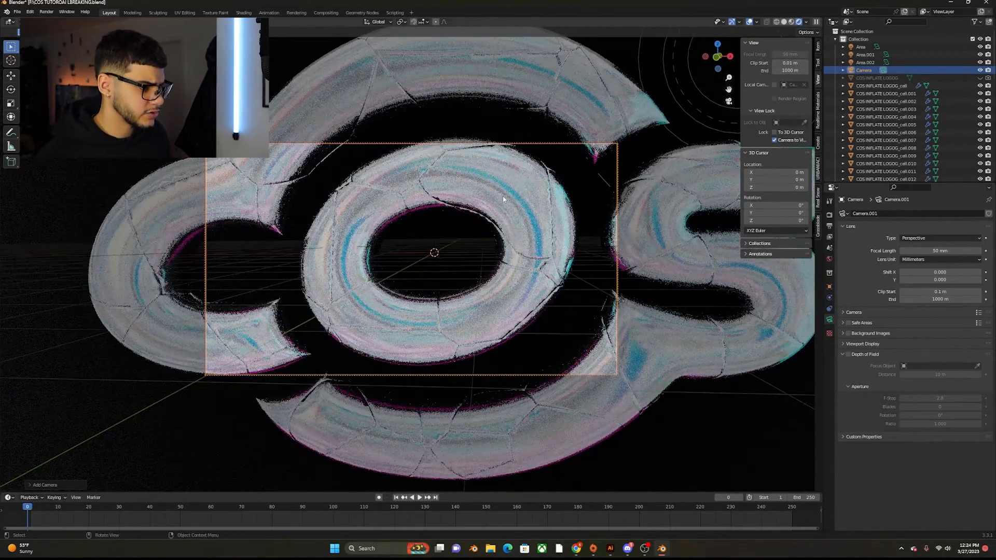
{"action": "scroll", "coordinate": [503, 197], "scroll_direction": "down", "scroll_amount": 2}
{"action": "scroll", "coordinate": [479, 206], "scroll_direction": "down", "scroll_amount": 1}
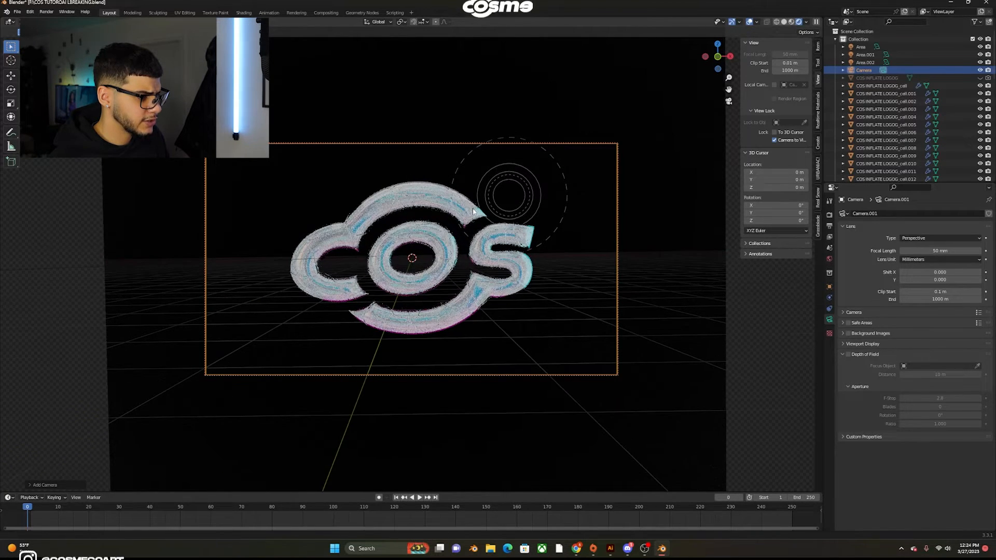
{"action": "scroll", "coordinate": [486, 215], "scroll_direction": "down", "scroll_amount": 1}
{"action": "scroll", "coordinate": [486, 217], "scroll_direction": "up", "scroll_amount": 1}
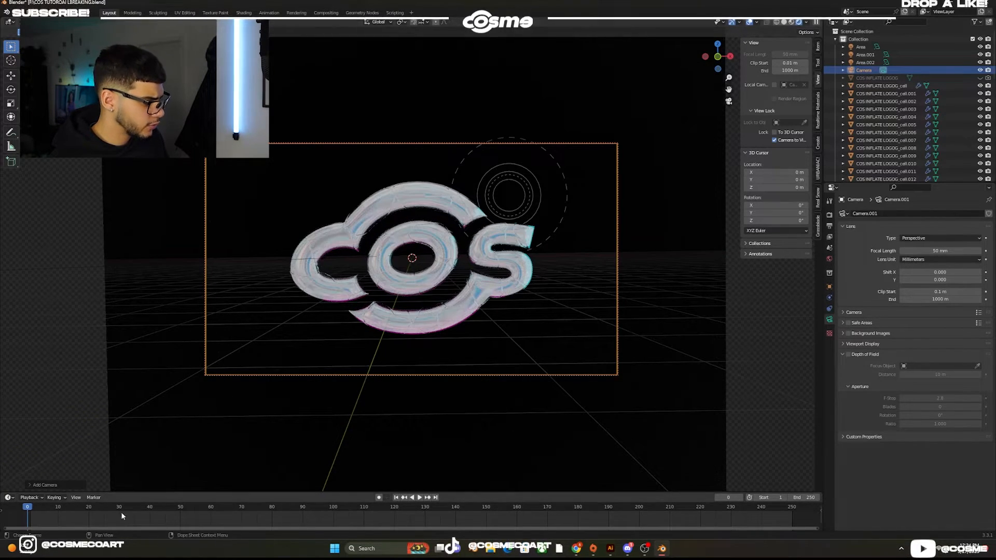
Play the breaking animation through the camera, and return the playhead to frame 9.
{"action": "key", "text": "space"}
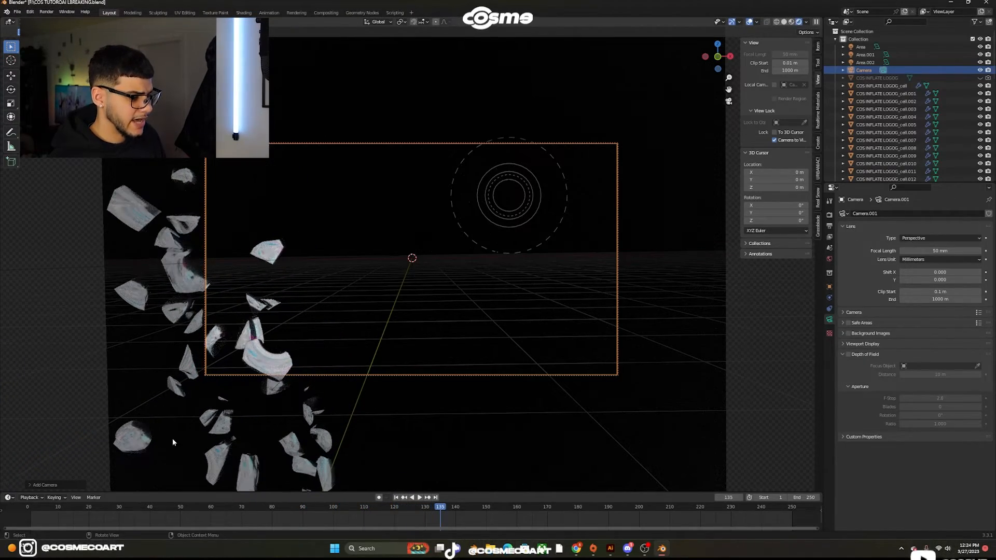
{"action": "left_click", "coordinate": [299, 513]}
{"action": "left_click_drag", "start_coordinate": [293, 513], "coordinate": [55, 518]}
{"action": "key", "text": "space"}
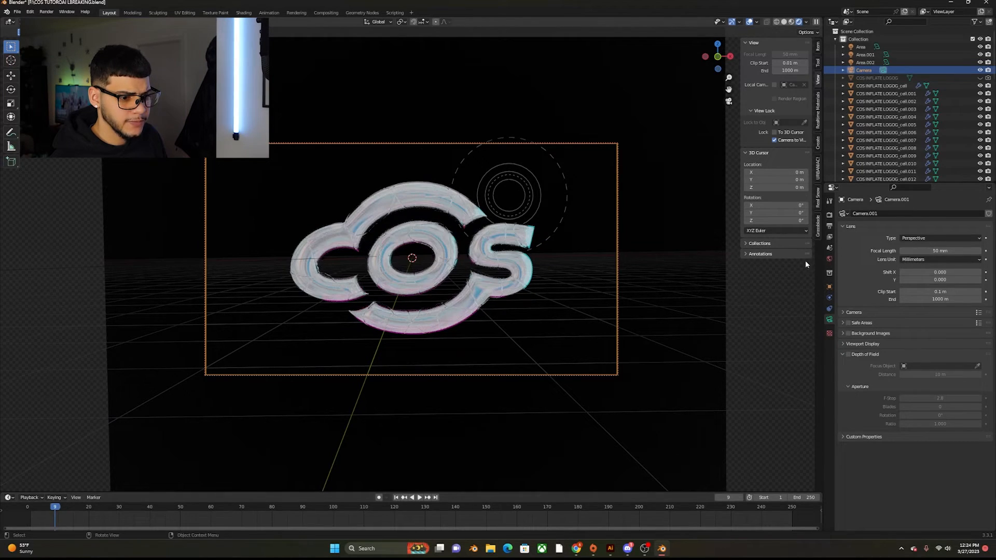
Enable Simplify and Motion Blur in the render settings, and run a test render of the current frame.
{"action": "left_click", "coordinate": [829, 217]}
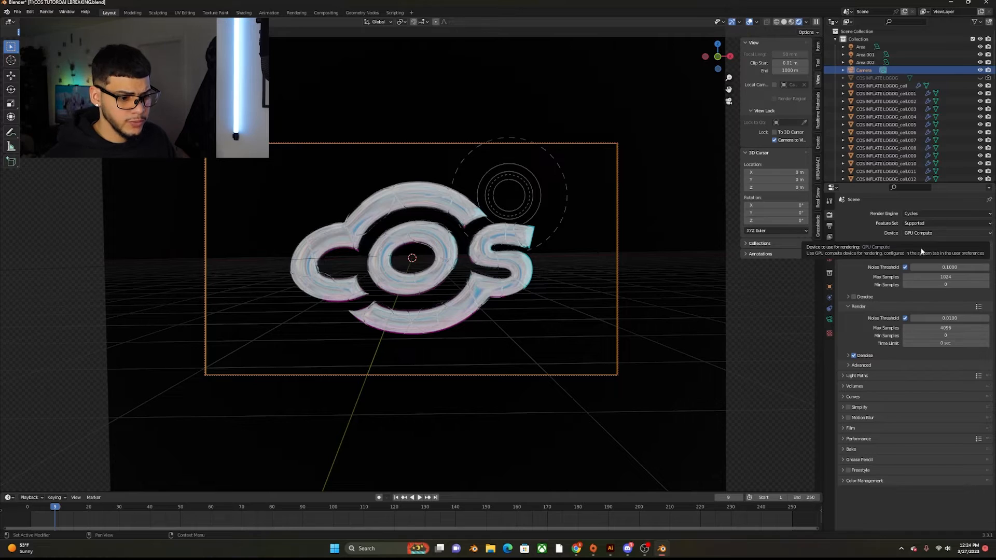
{"action": "left_click", "coordinate": [848, 407]}
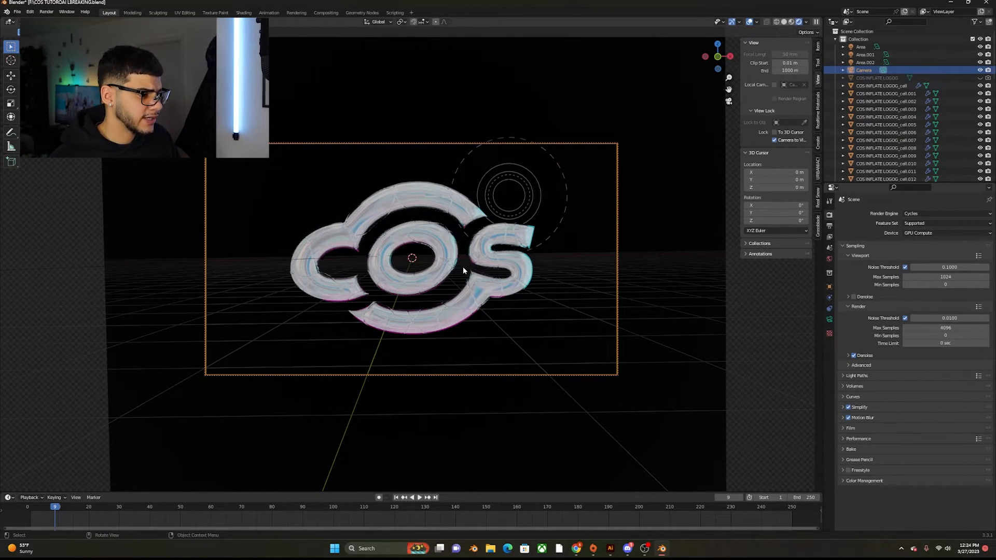
{"action": "left_click", "coordinate": [43, 12]}
{"action": "left_click", "coordinate": [58, 20]}
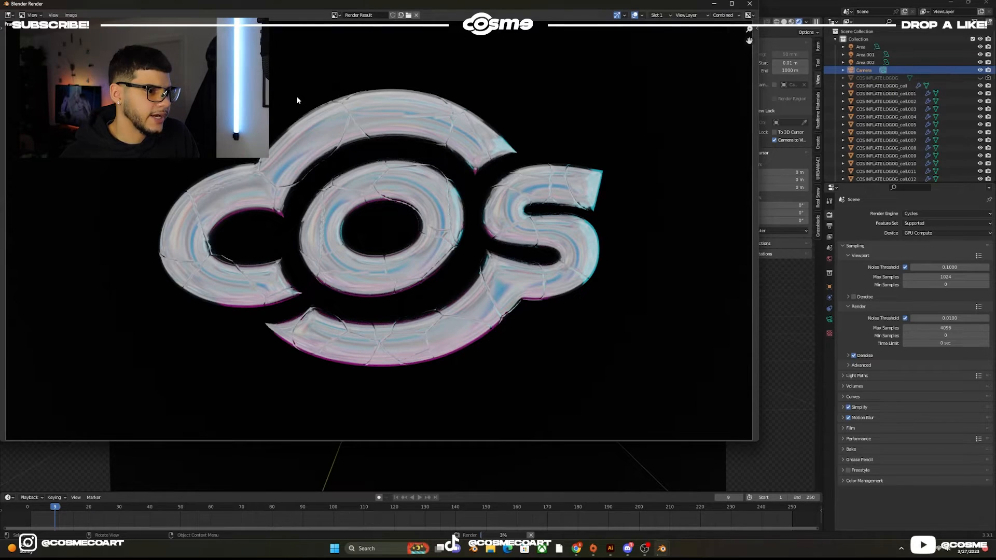
{"action": "key", "text": "Escape"}
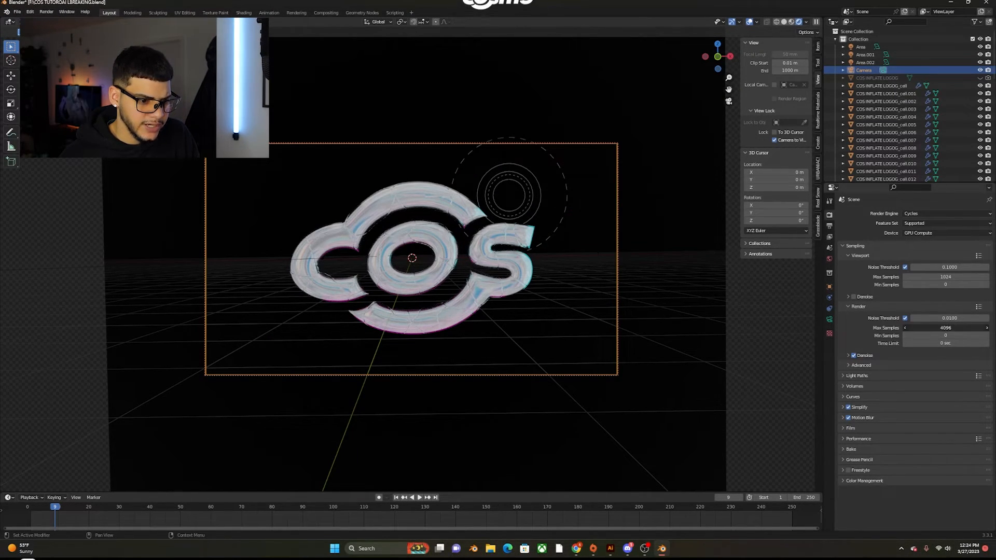
Limit the render to 400 max samples and a 10 sec time limit, and render the frame again.
{"action": "key", "text": "Return"}
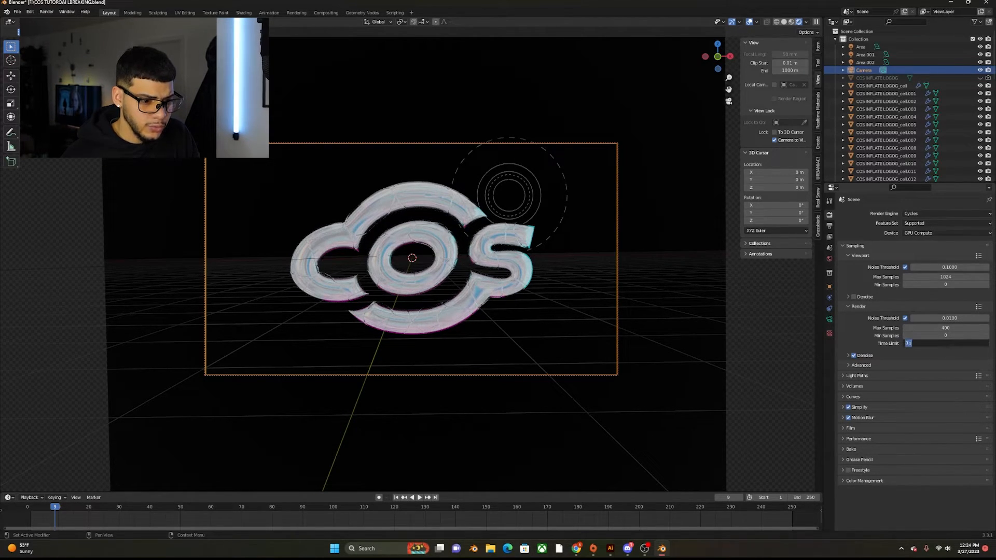
{"action": "type", "text": "10"}
{"action": "key", "text": "Return"}
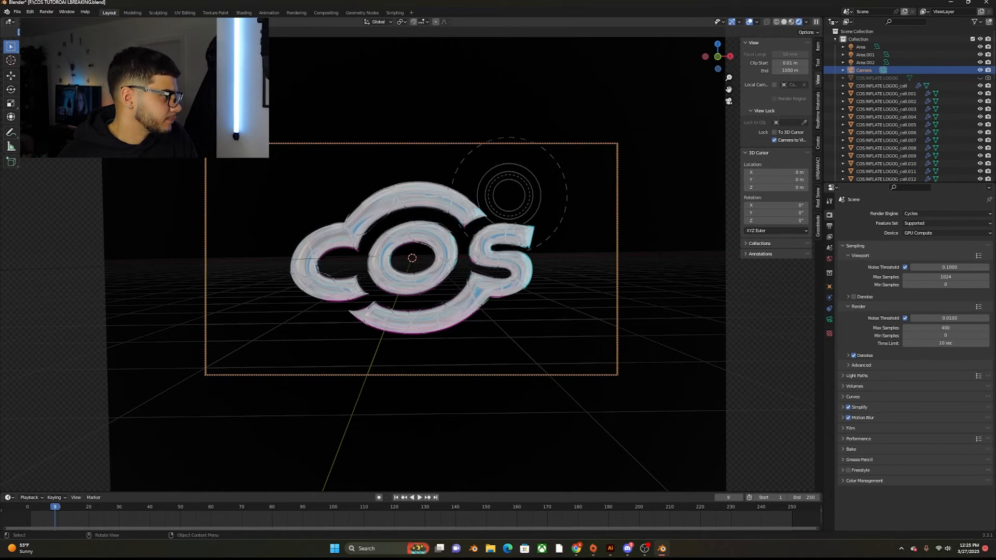
{"action": "key", "text": "F12"}
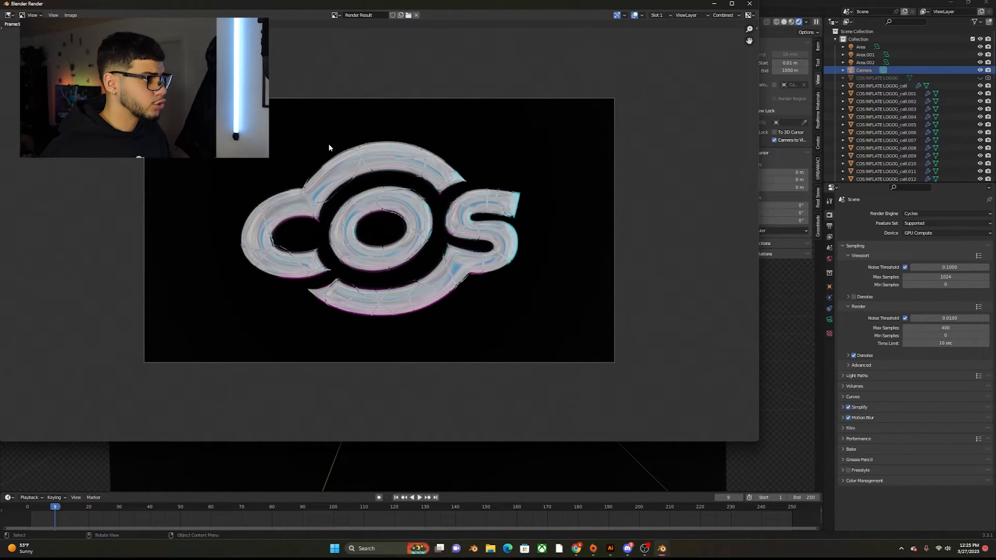
{"action": "left_click", "coordinate": [712, 3]}
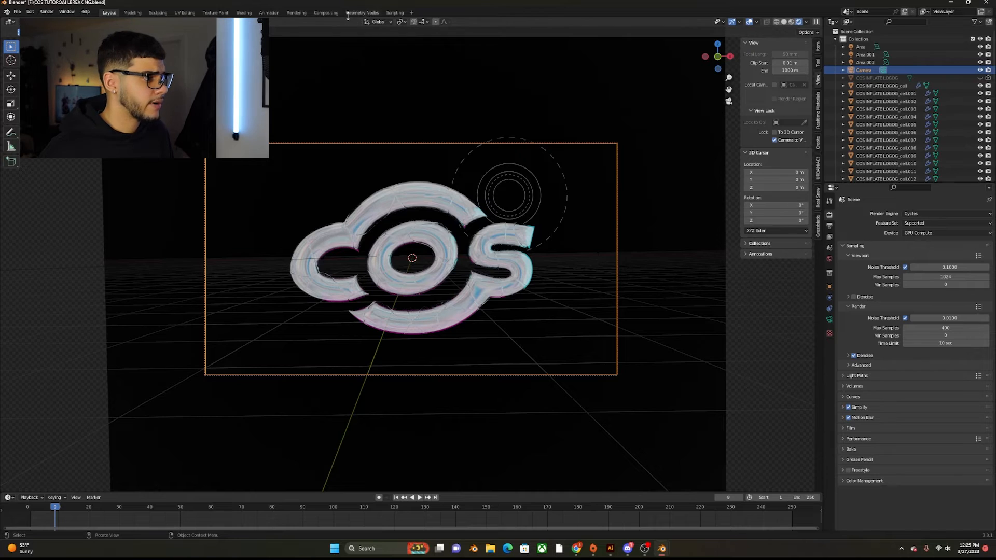
Enable compositing nodes for the scene and move the Composite node farther away from Render Layers.
{"action": "left_click", "coordinate": [326, 12]}
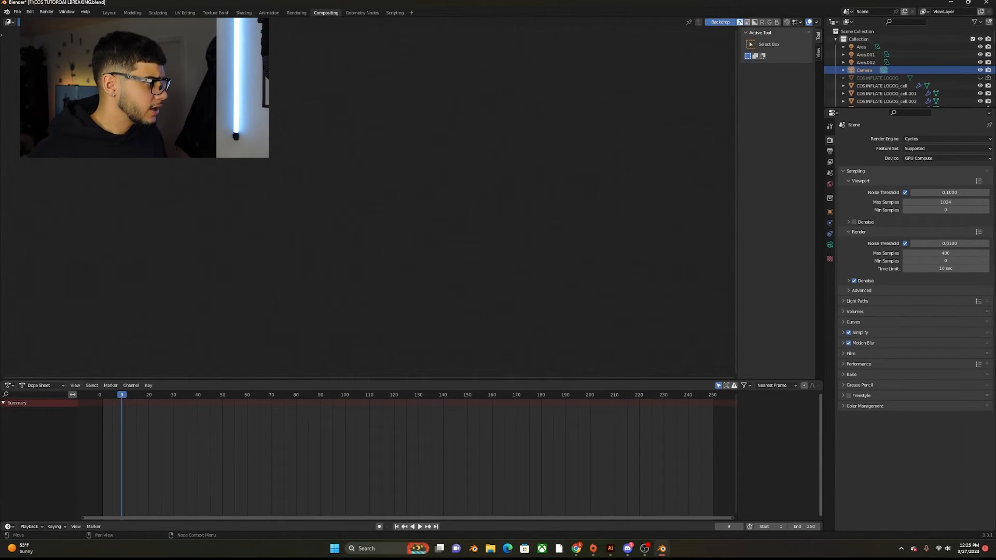
{"action": "left_click", "coordinate": [87, 22]}
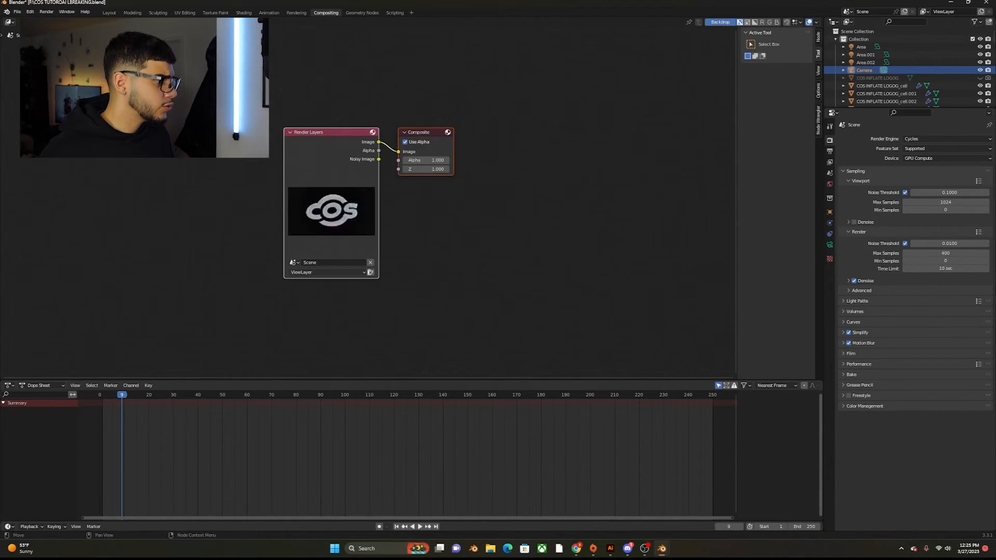
{"action": "middle_click_drag", "start_coordinate": [447, 138], "coordinate": [394, 123]}
{"action": "left_click_drag", "start_coordinate": [392, 126], "coordinate": [534, 112]}
Add a Viewer node to the compositor below the Composite node.
{"action": "key", "text": "shift+a"}
{"action": "type", "text": "VIE"}
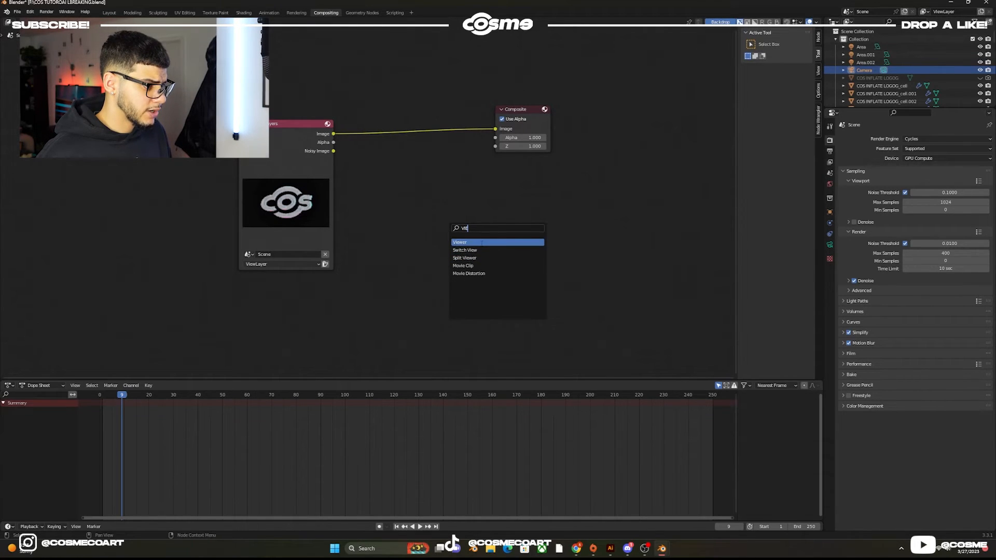
{"action": "left_click", "coordinate": [481, 243]}
{"action": "left_click", "coordinate": [555, 231]}
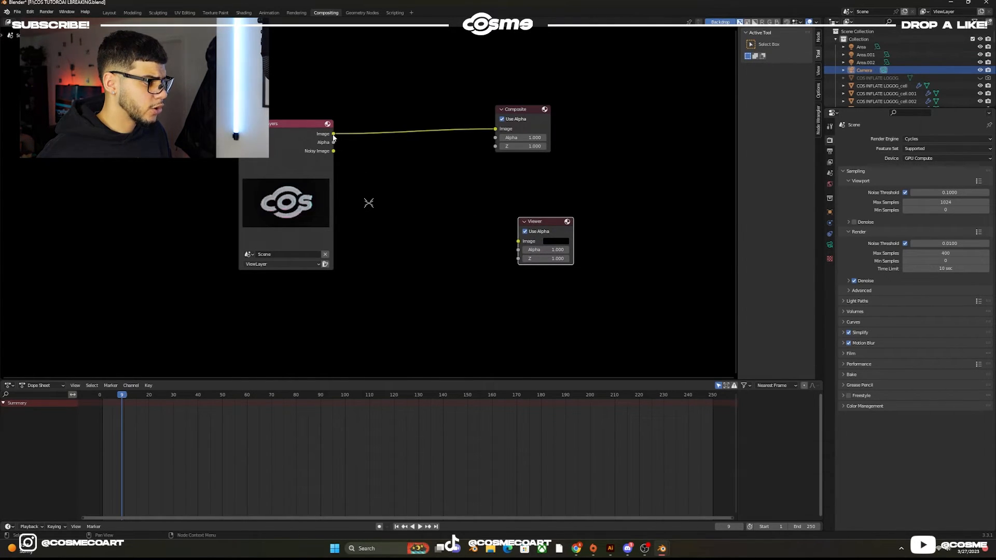
{"action": "mouse_move", "coordinate": [334, 133]}
{"action": "left_mouse_down"}
{"action": "mouse_move", "coordinate": [471, 205]}
{"action": "mouse_move", "coordinate": [348, 151]}
{"action": "mouse_move", "coordinate": [346, 138]}
{"action": "left_mouse_up"}
{"action": "left_click", "coordinate": [362, 173]}
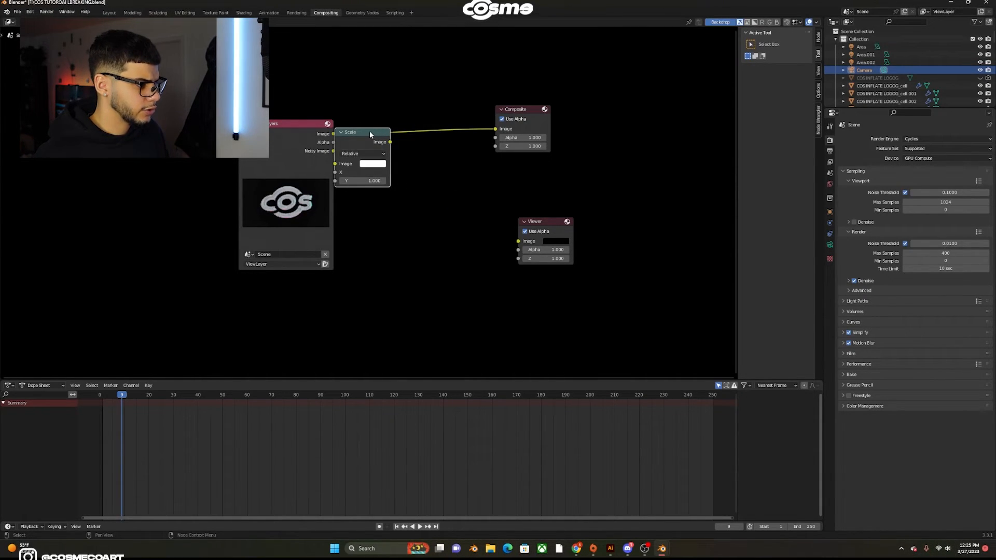
{"action": "key", "text": "ctrl+x"}
Add a Glare node in Streaks mode, feed it the Render Layers image, and link its output toward the Viewer node.
{"action": "key", "text": "shift+a"}
{"action": "left_click", "coordinate": [407, 184]}
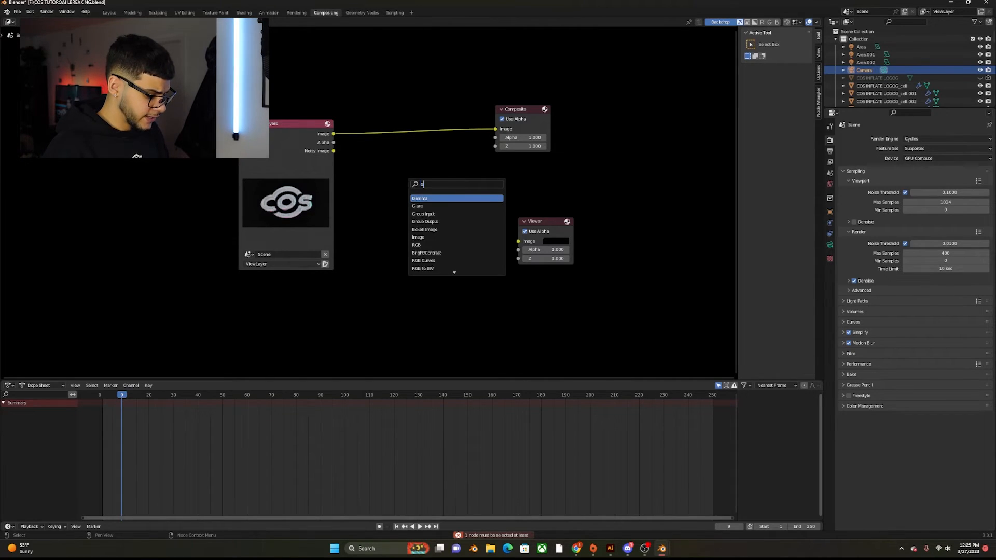
{"action": "key", "text": "Return"}
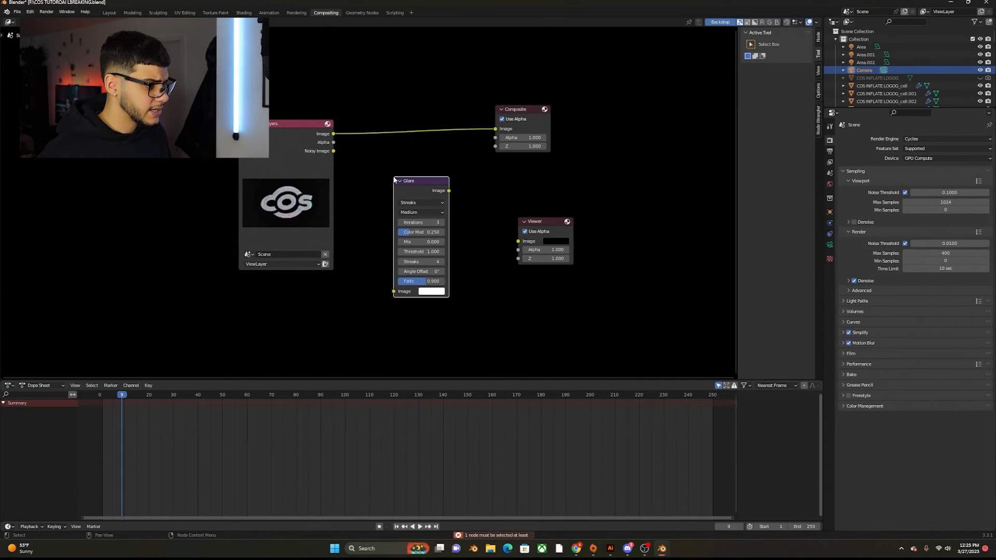
{"action": "left_click", "coordinate": [421, 158]}
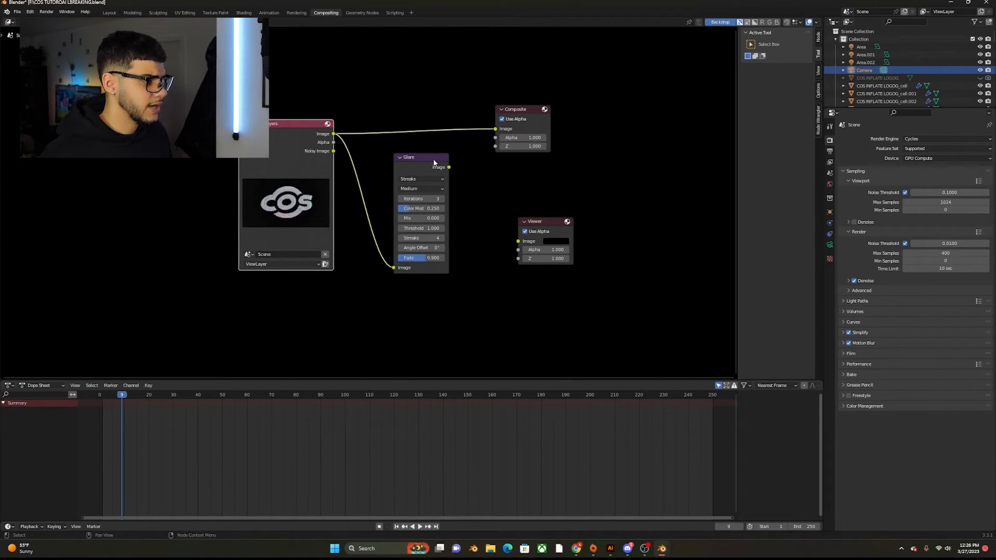
{"action": "left_click_drag", "start_coordinate": [448, 167], "coordinate": [497, 220]}
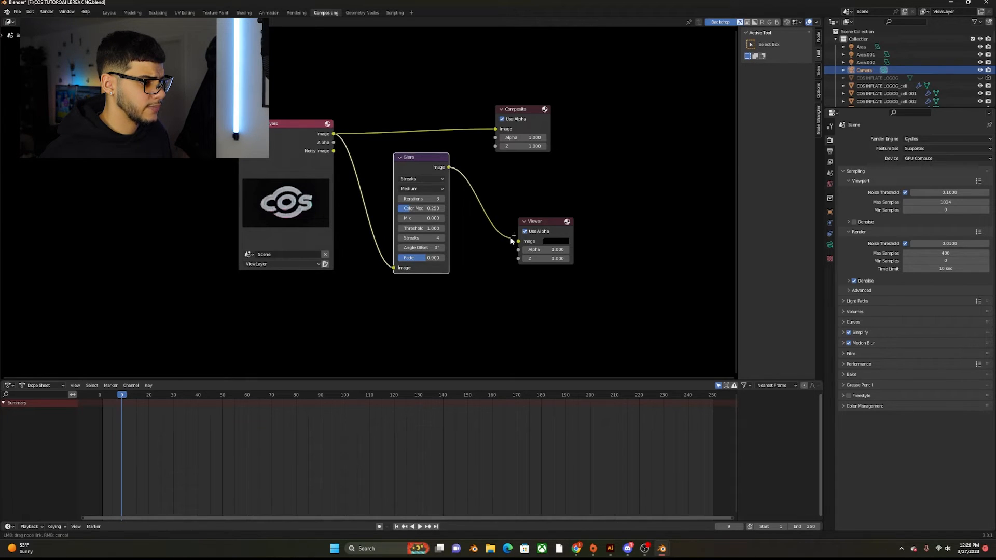
Move the Glare node closer to Render Layers and connect the Render Layers image directly to the Viewer.
{"action": "left_click_drag", "start_coordinate": [439, 165], "coordinate": [380, 192]}
{"action": "left_click", "coordinate": [333, 134]}
{"action": "left_click_drag", "start_coordinate": [333, 134], "coordinate": [519, 240]}
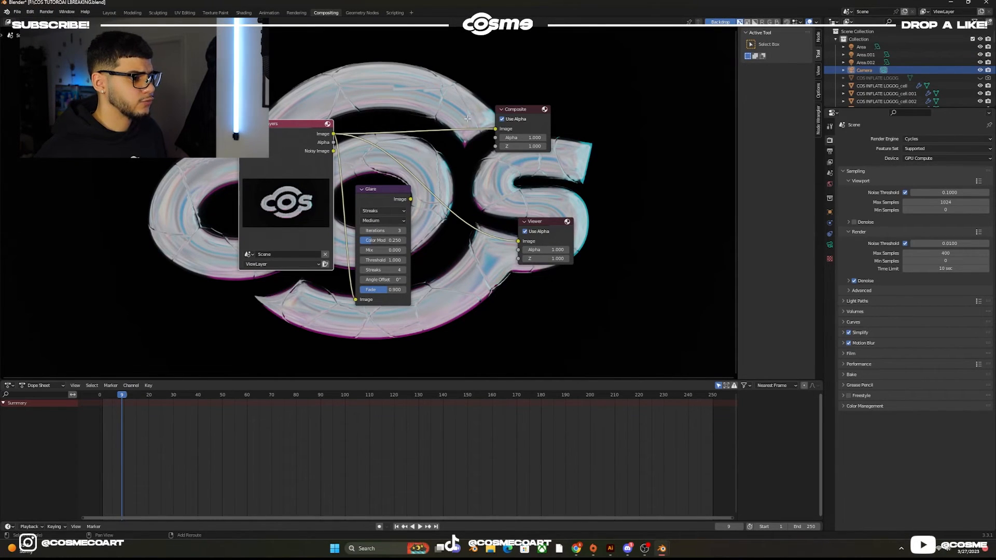
Merge the Composite and Viewer links through one reroute point and feed it from the Glare output, repositioning the Glare node.
{"action": "right_click_drag", "start_coordinate": [448, 240], "coordinate": [449, 238], "text": "shift"}
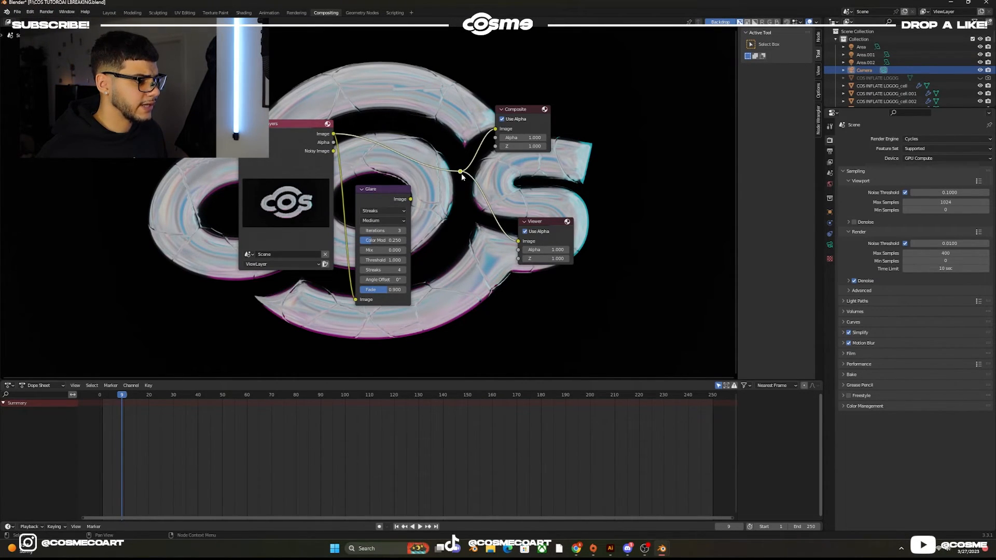
{"action": "mouse_move", "coordinate": [448, 183]}
{"action": "left_mouse_down"}
{"action": "mouse_move", "coordinate": [407, 203]}
{"action": "mouse_move", "coordinate": [469, 164]}
{"action": "mouse_move", "coordinate": [460, 171]}
{"action": "left_mouse_up"}
{"action": "left_click", "coordinate": [400, 193]}
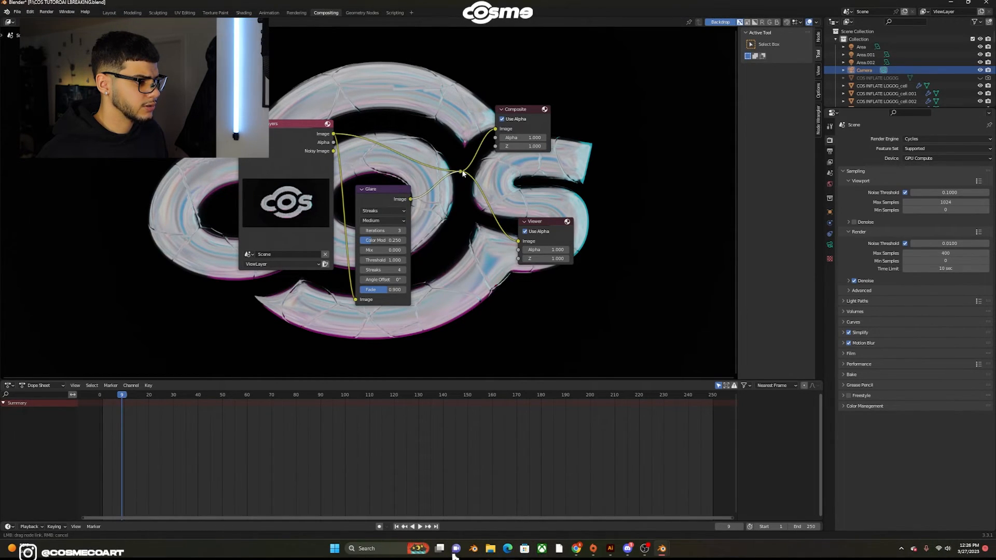
{"action": "left_click_drag", "start_coordinate": [373, 192], "coordinate": [391, 157]}
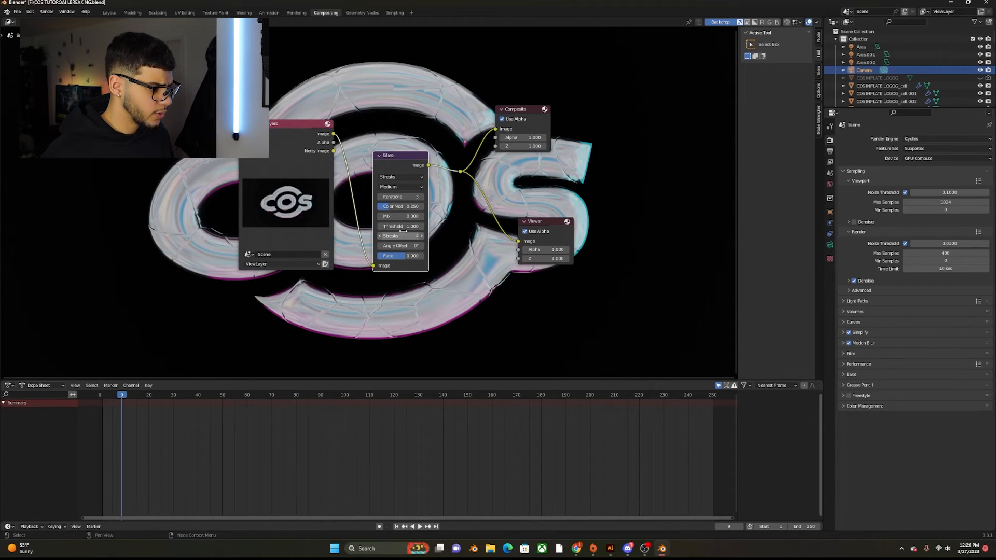
Set the Glare node to 5 iterations, 0.467 color modulation, mix 0, threshold 0.1 and 5 streaks.
{"action": "left_click_drag", "start_coordinate": [387, 207], "coordinate": [412, 216]}
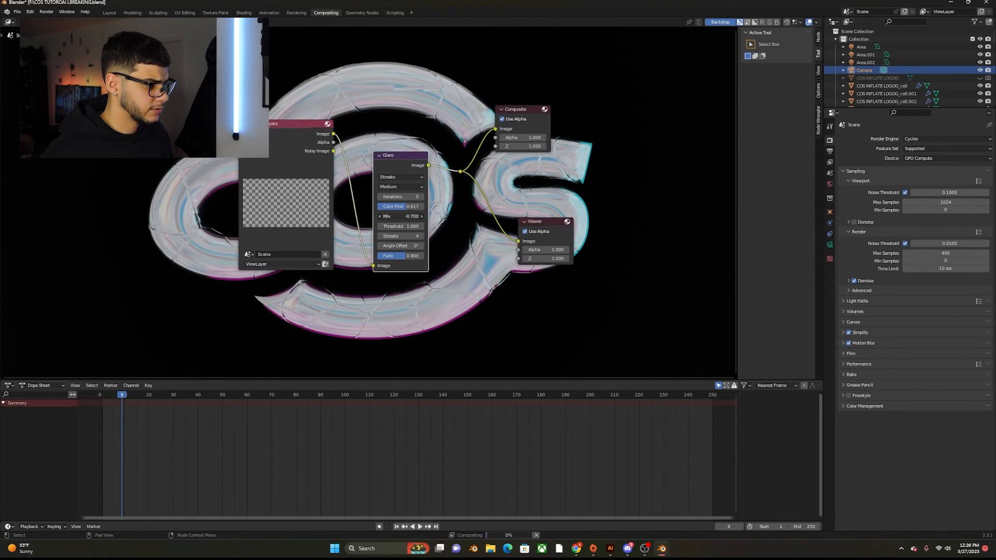
{"action": "mouse_move", "coordinate": [400, 226]}
{"action": "left_mouse_down"}
{"action": "mouse_move", "coordinate": [414, 226]}
{"action": "mouse_move", "coordinate": [384, 226]}
{"action": "left_mouse_up"}
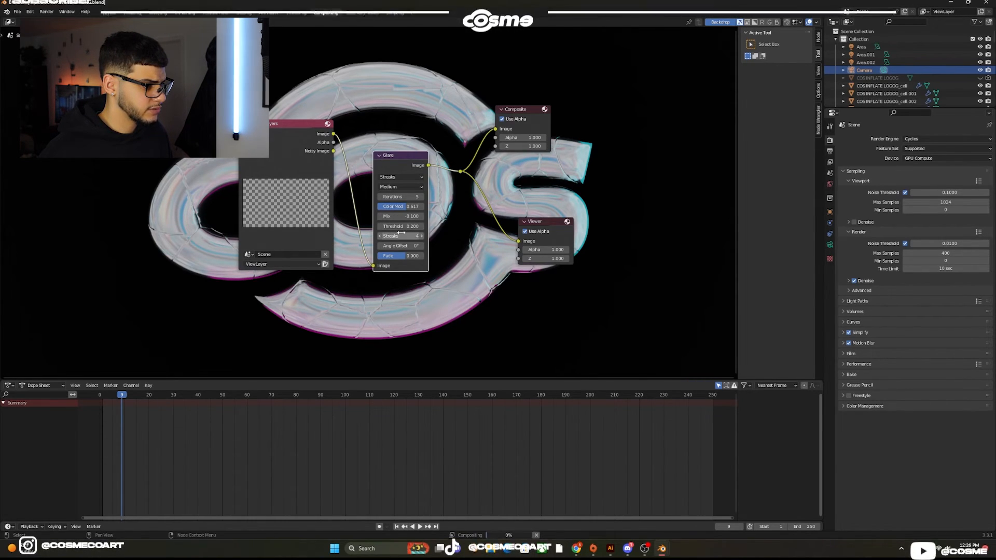
{"action": "left_click", "coordinate": [421, 237]}
{"action": "mouse_move", "coordinate": [410, 206]}
{"action": "left_mouse_down"}
{"action": "mouse_move", "coordinate": [376, 206]}
{"action": "mouse_move", "coordinate": [399, 206]}
{"action": "left_mouse_up"}
{"action": "left_click", "coordinate": [421, 216]}
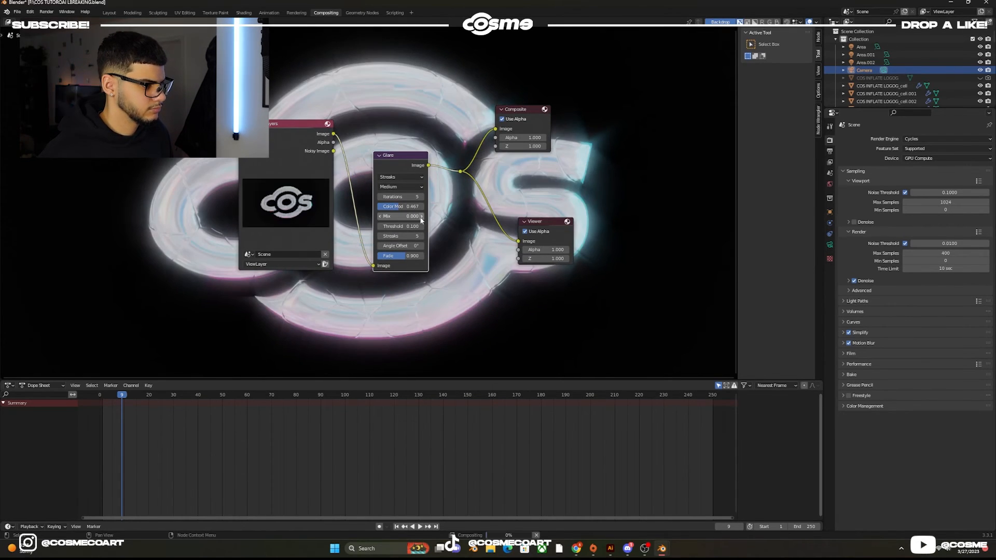
Move the Render Layers node lower so it sits clear beside the Glare node.
{"action": "scroll", "coordinate": [418, 117], "scroll_direction": "down", "scroll_amount": 2}
{"action": "left_click_drag", "start_coordinate": [304, 147], "coordinate": [336, 267]}
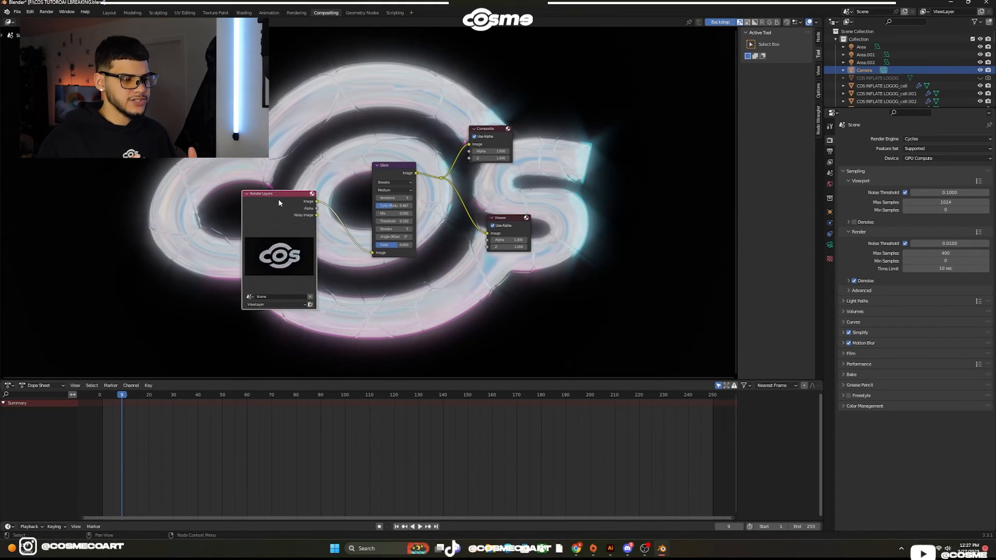